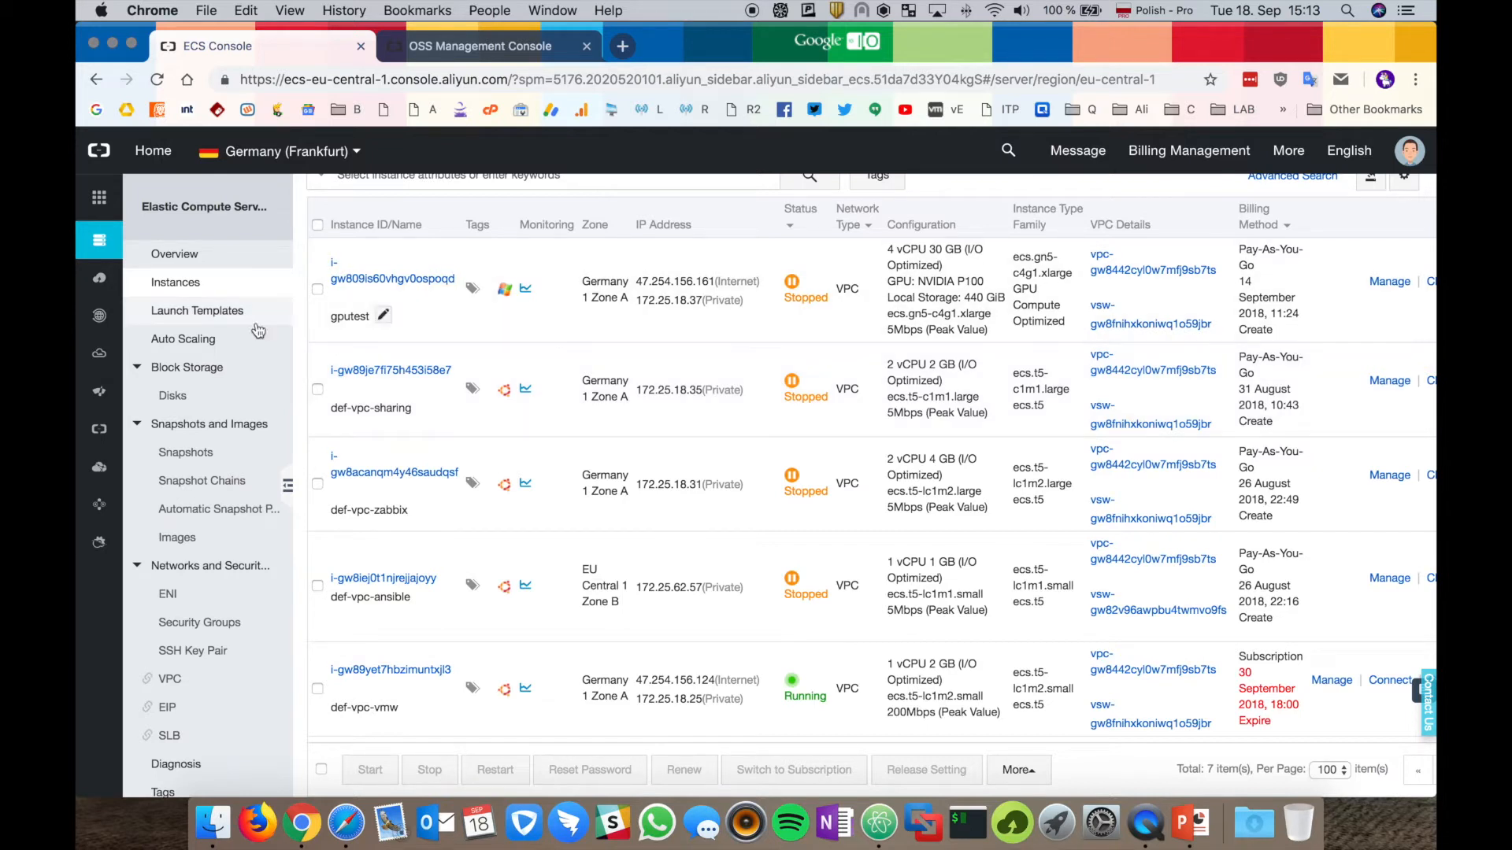
Open the def-vpc-jumphost instance and choose Create Custom Image from its More actions.
scroll(701, 541, down, 3)
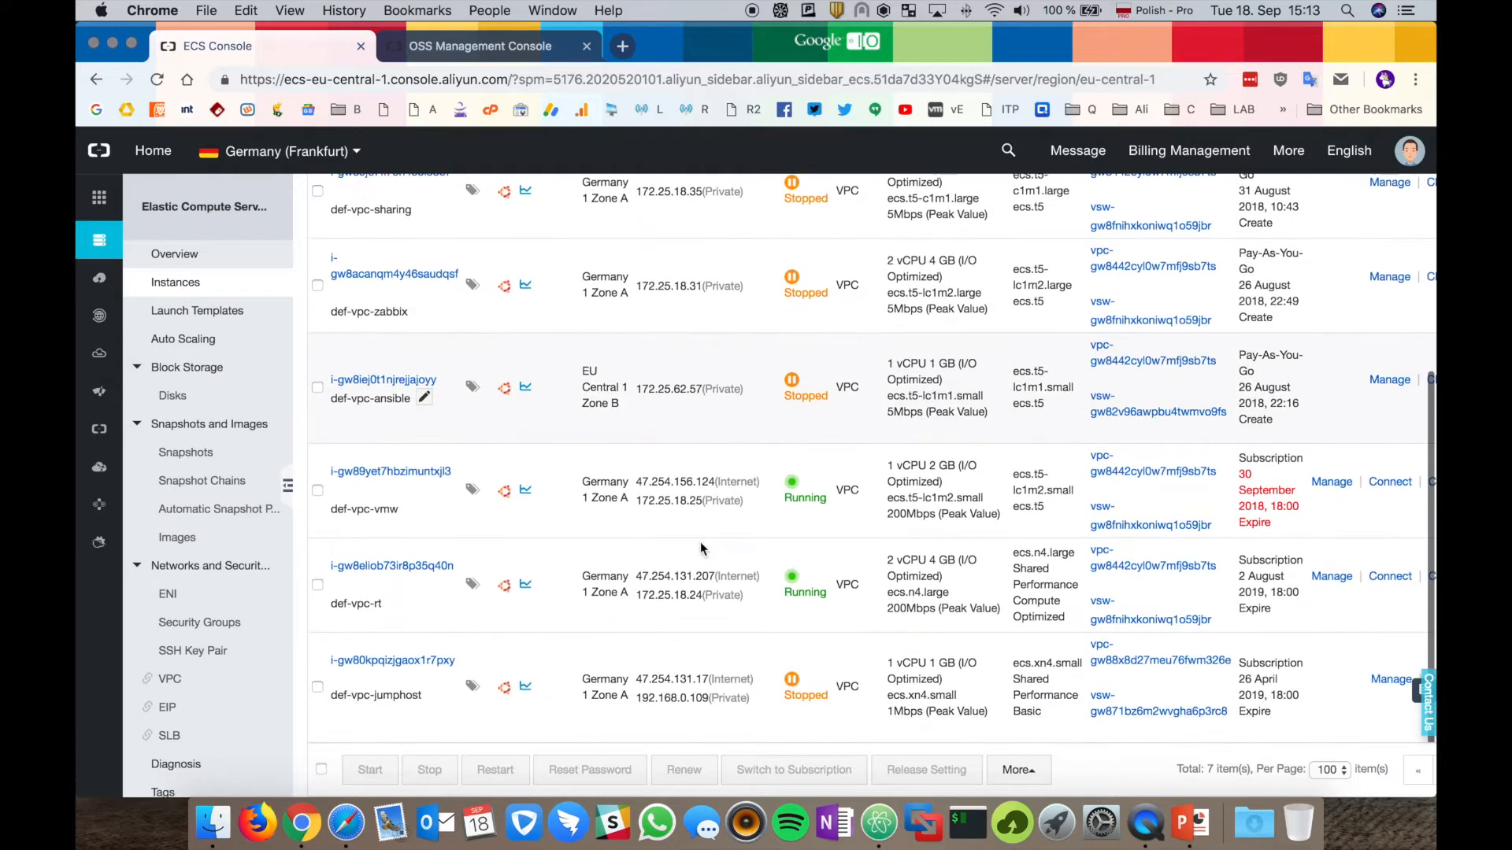
click(443, 661)
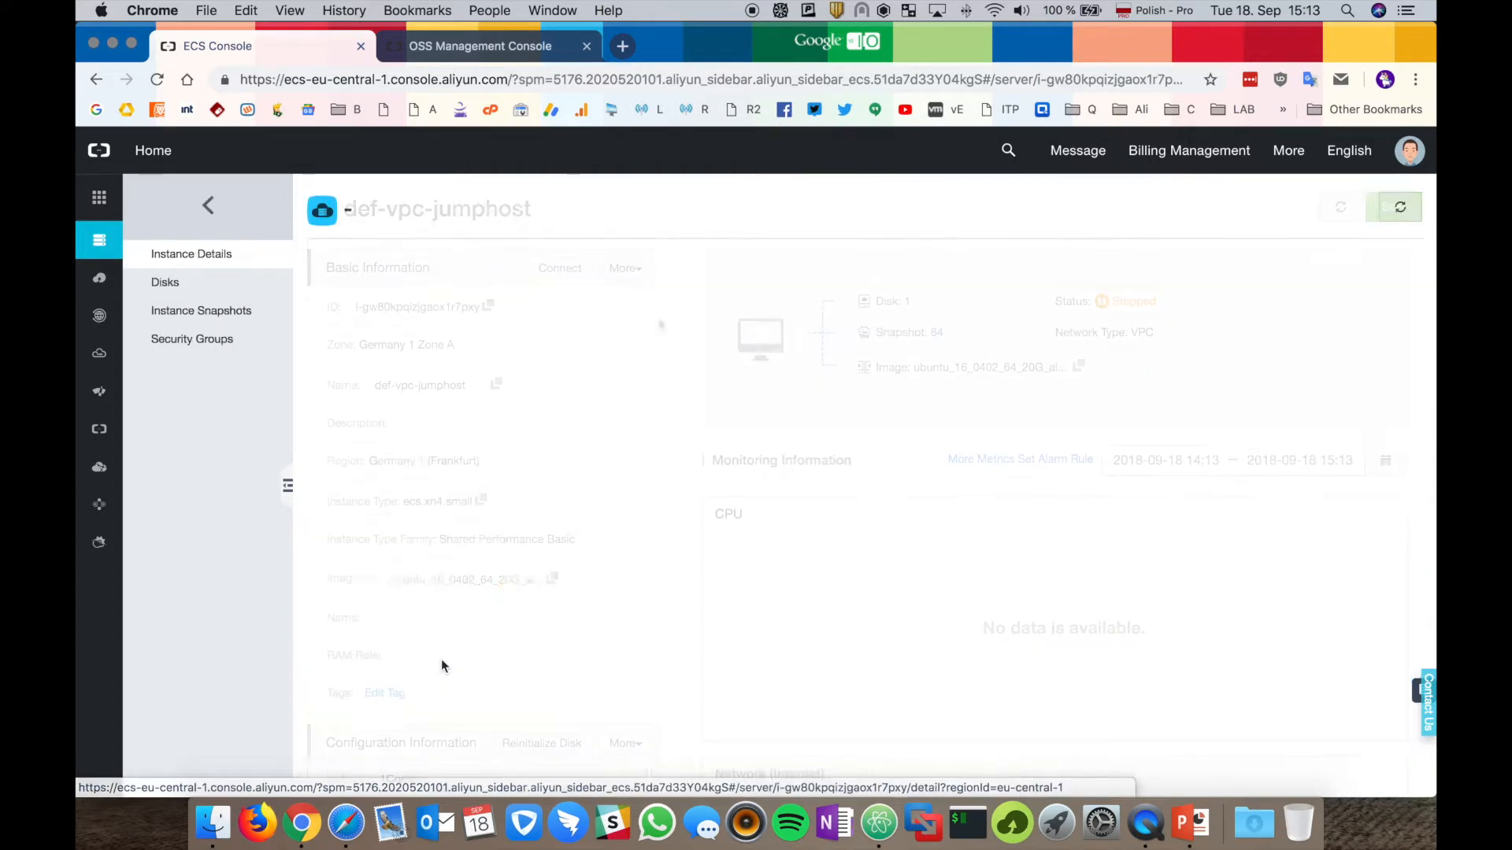
click(643, 269)
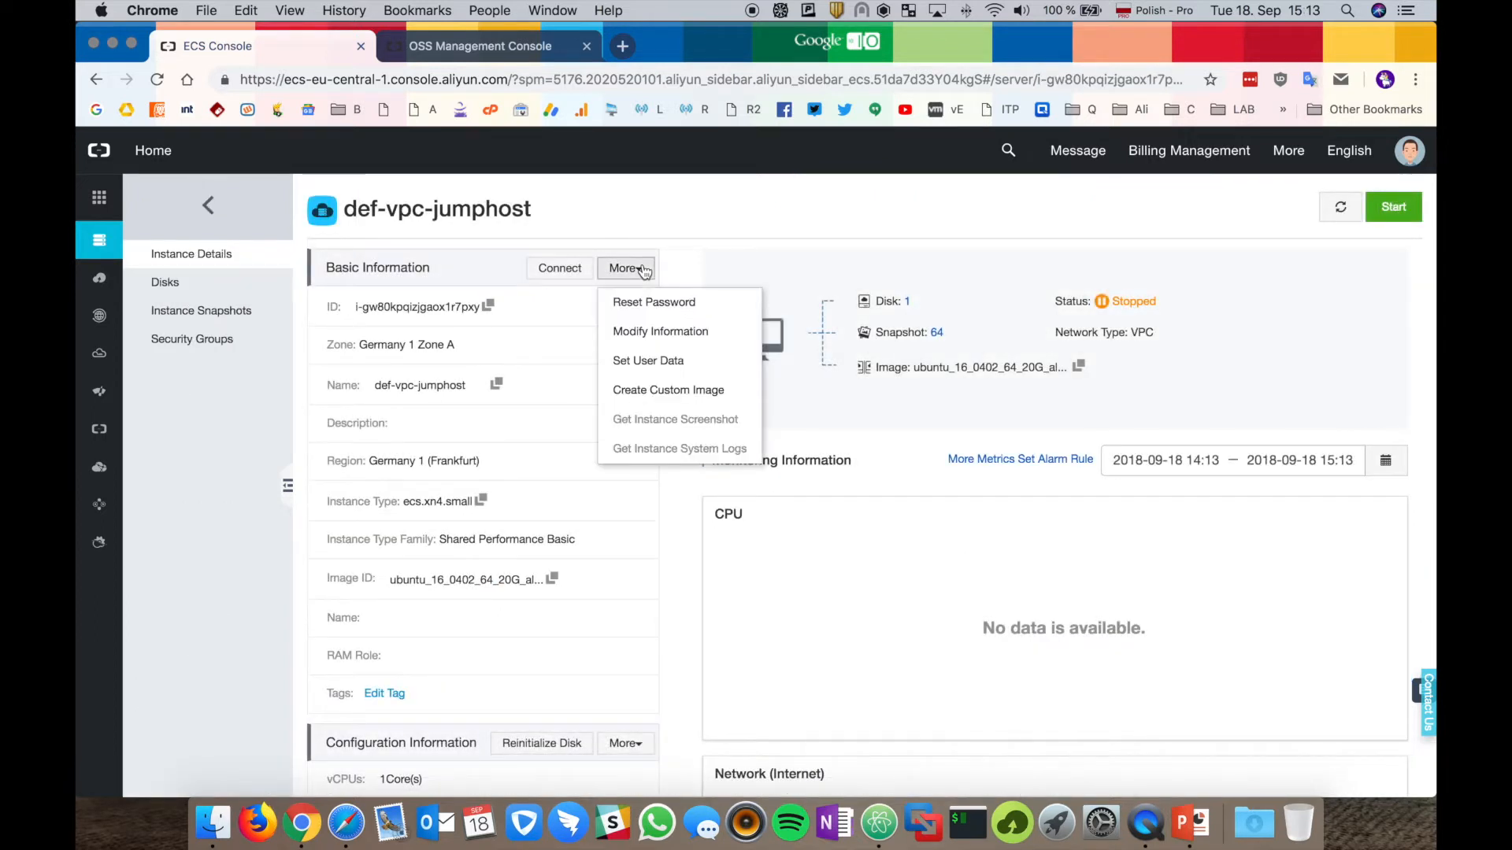
click(708, 397)
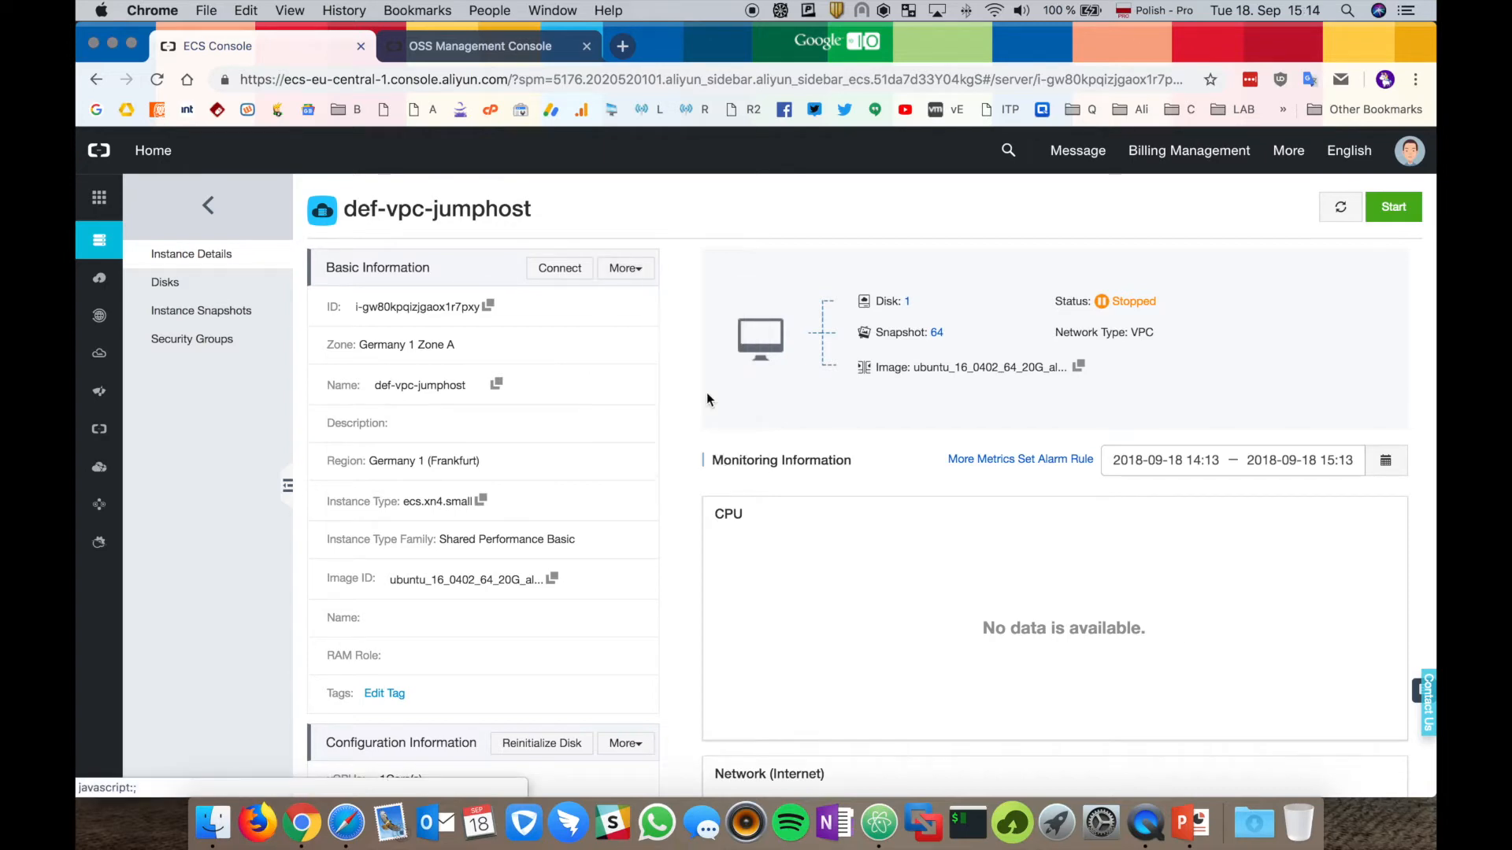
click(685, 407)
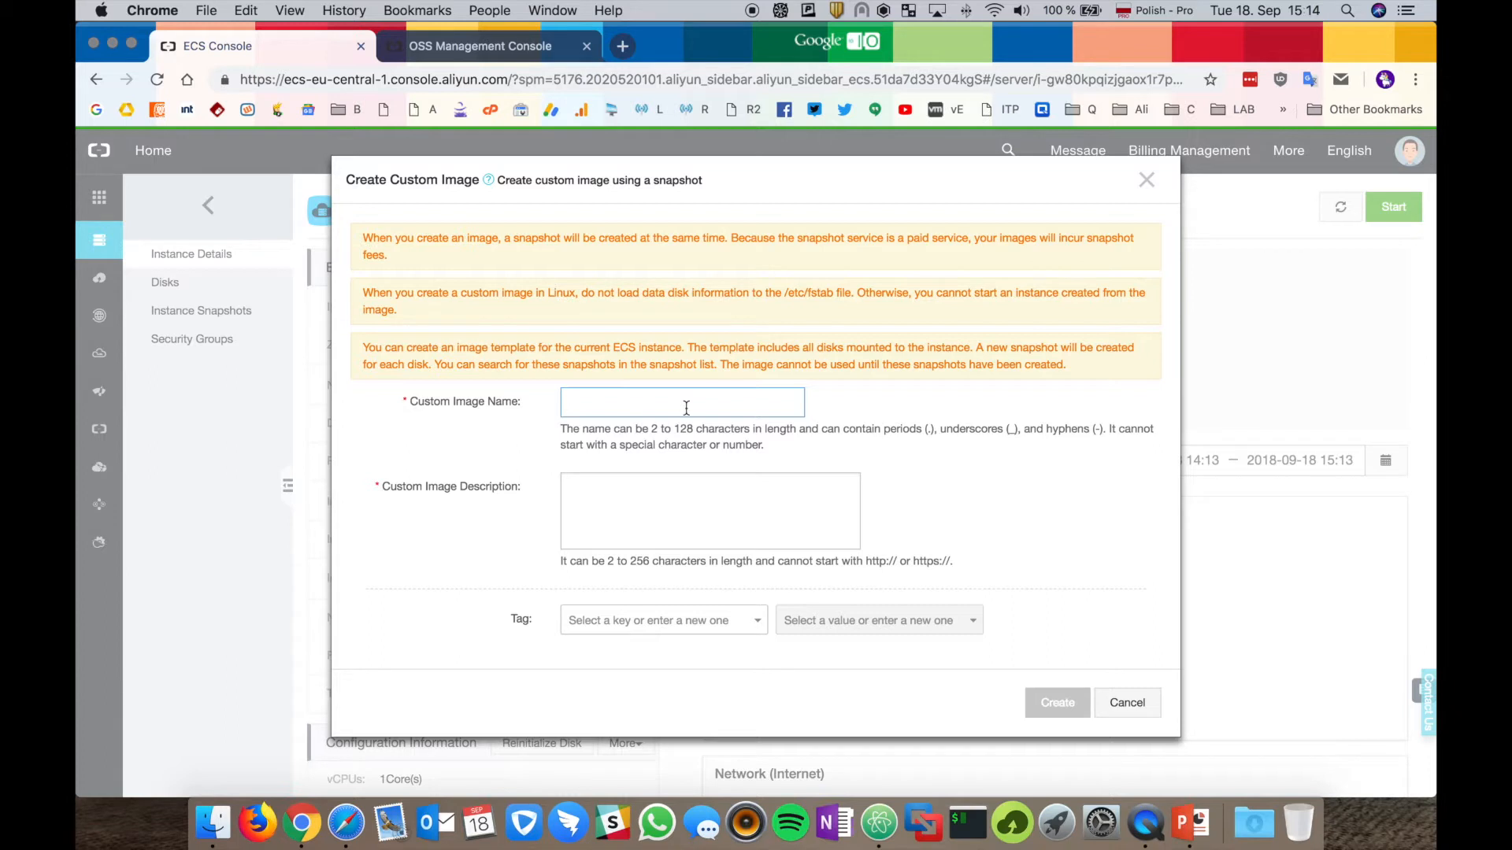
Create the custom image named image-export-demo with the description 'Image export demo'.
text(image-ex)
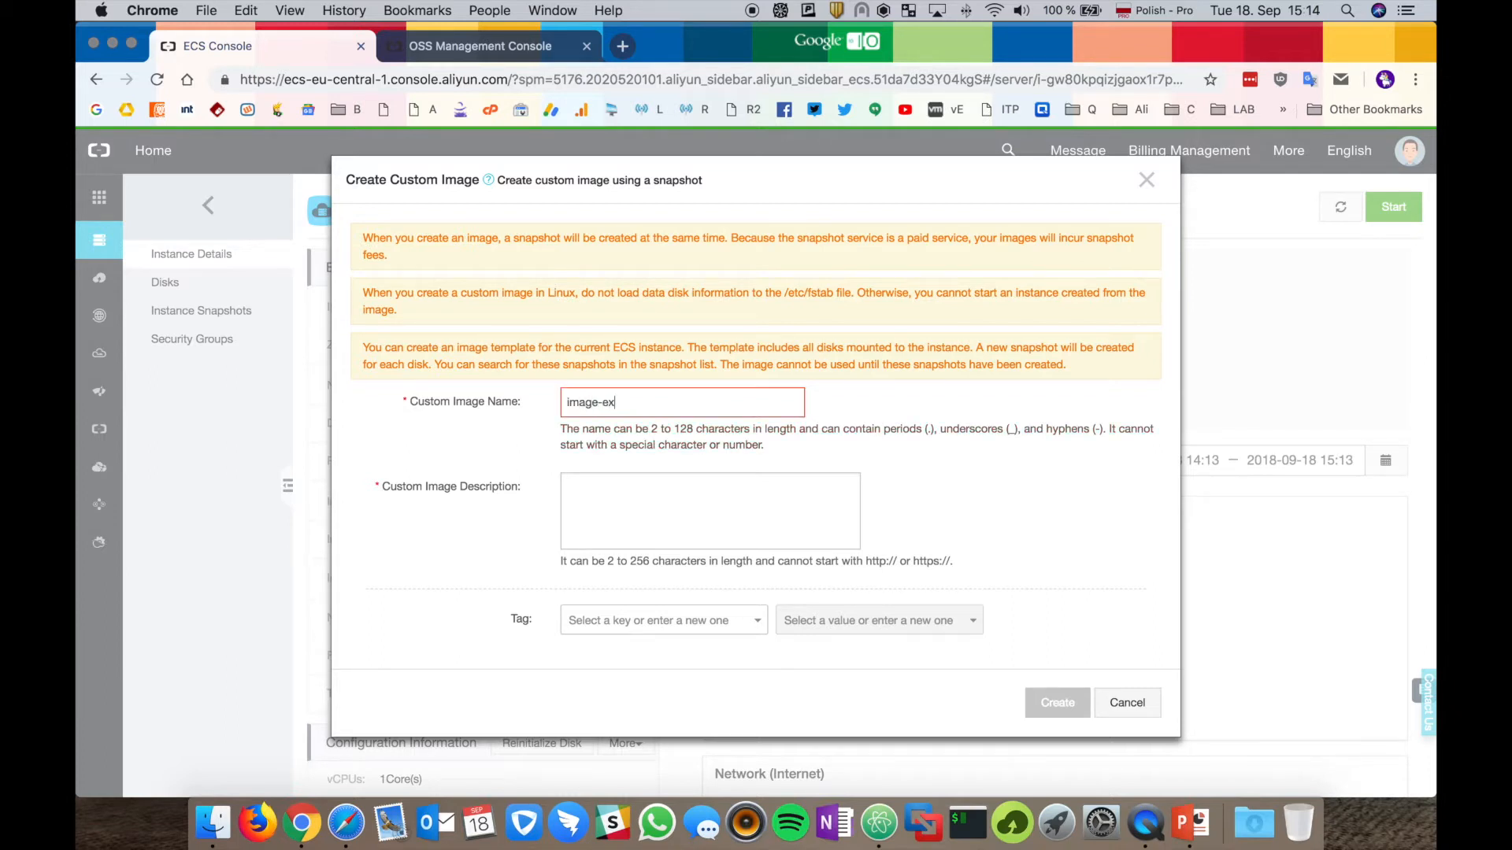
text(port-demo)
key(Tab)
text(Image0)
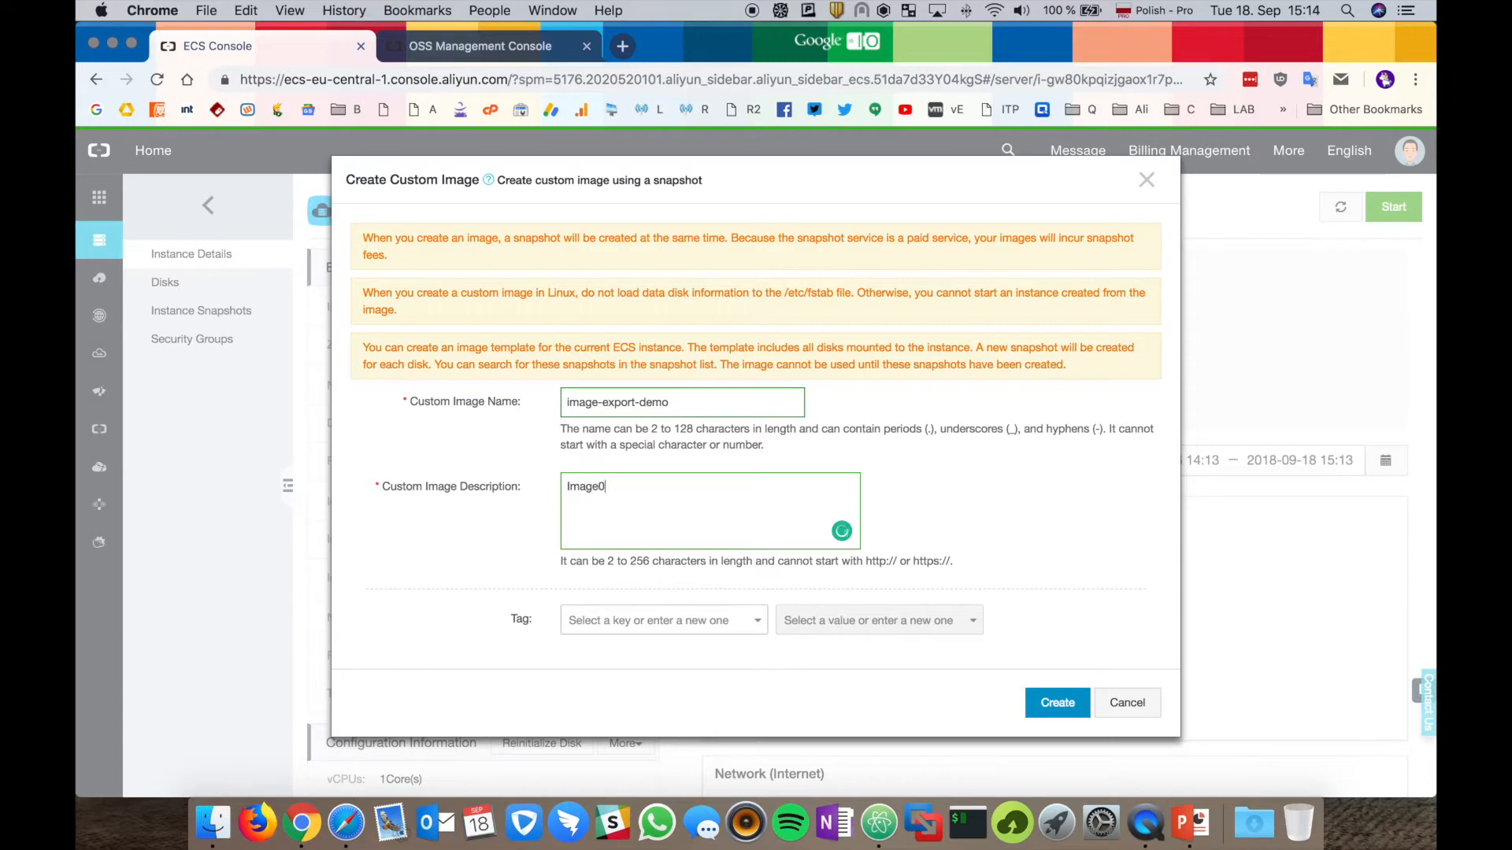
key(BackSpace)
text(export demo)
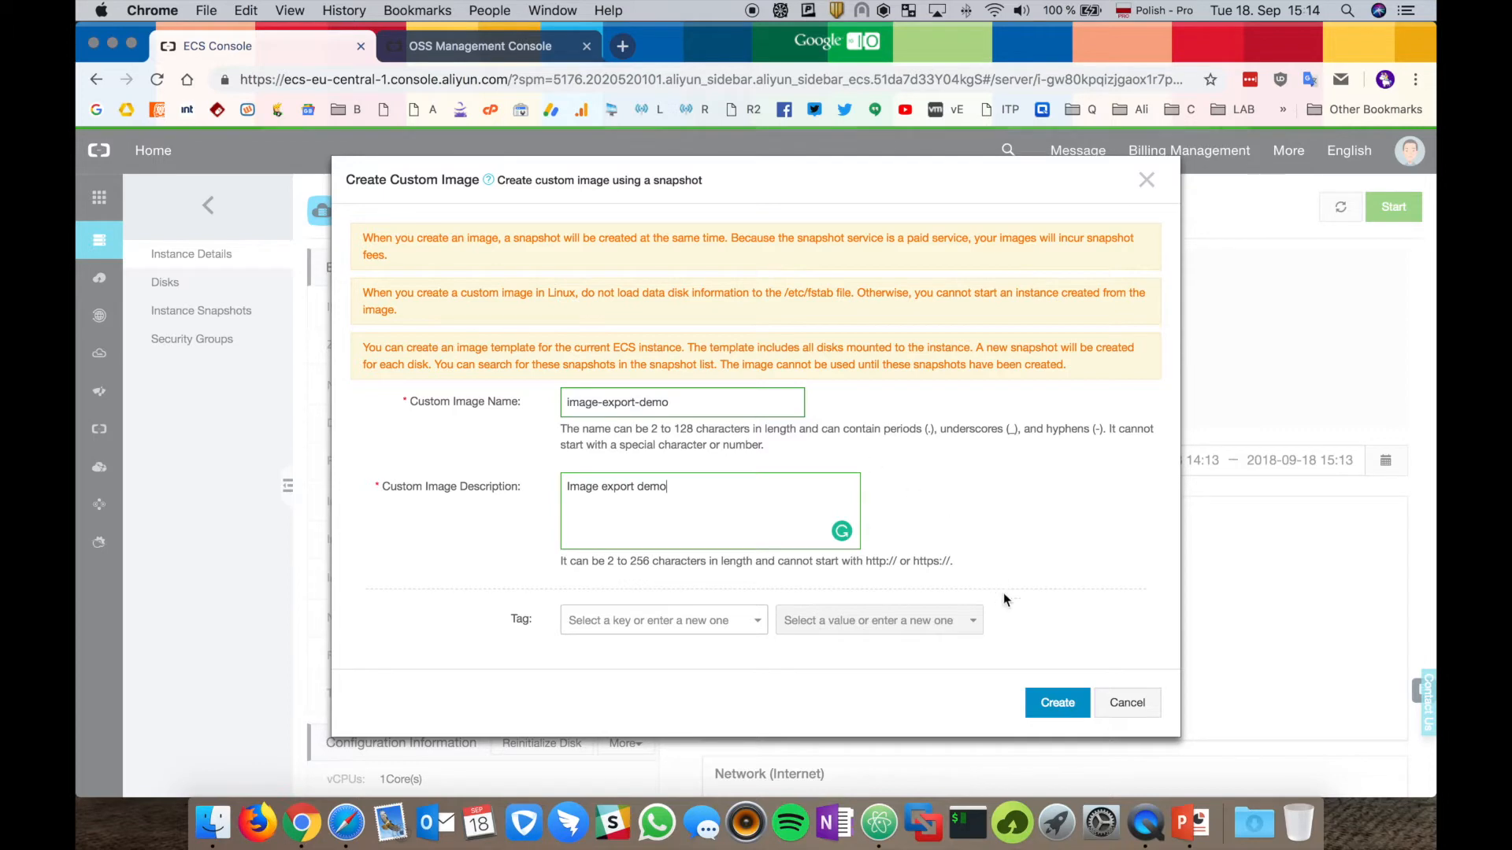
click(1057, 709)
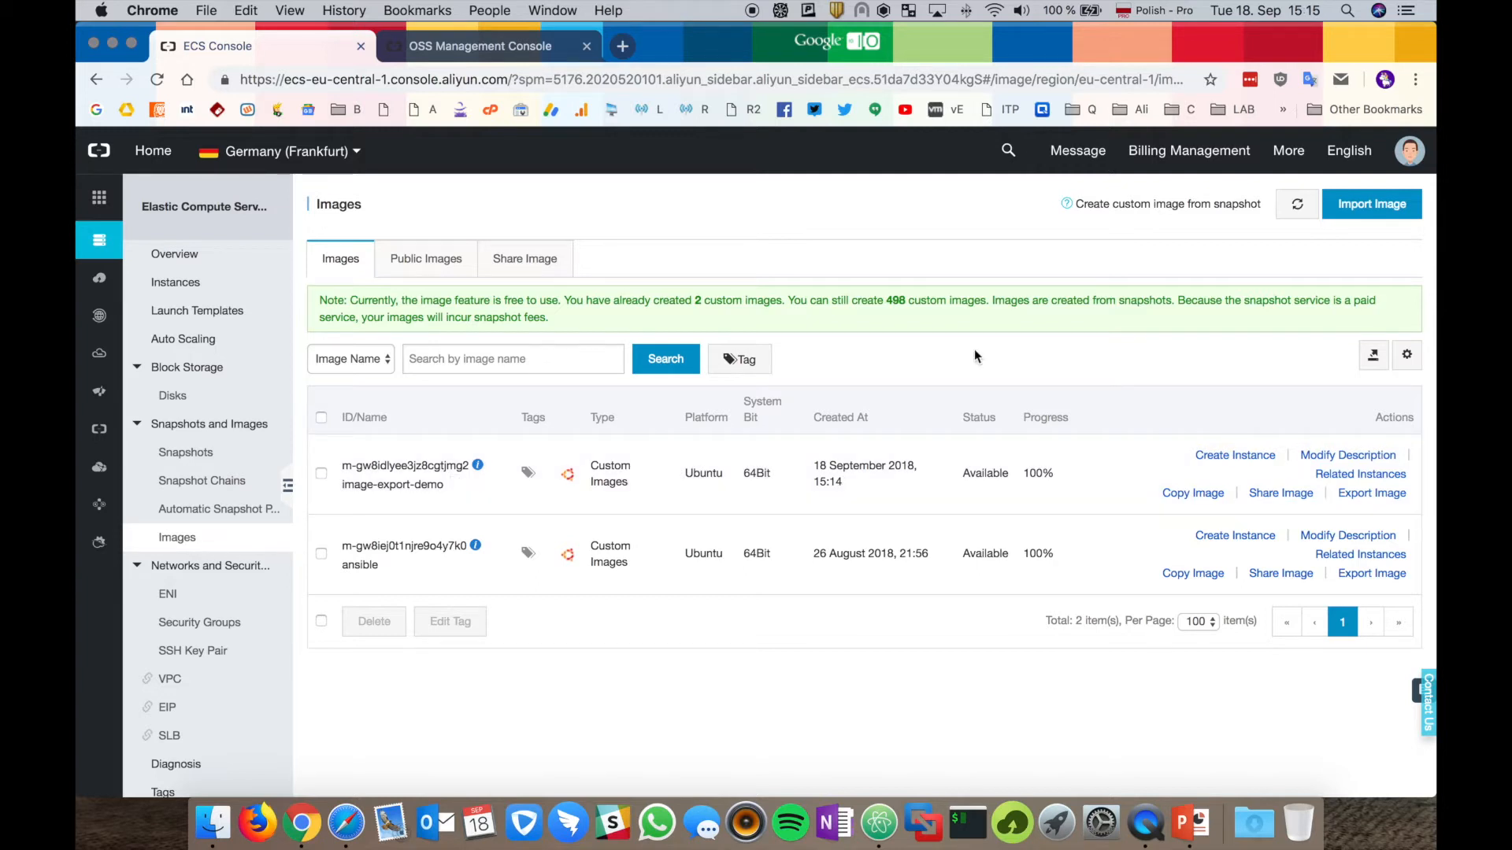
Copy image-export-demo to US East 1 (Virginia), naming the copy us-east-image-demo.
click(355, 154)
click(1193, 493)
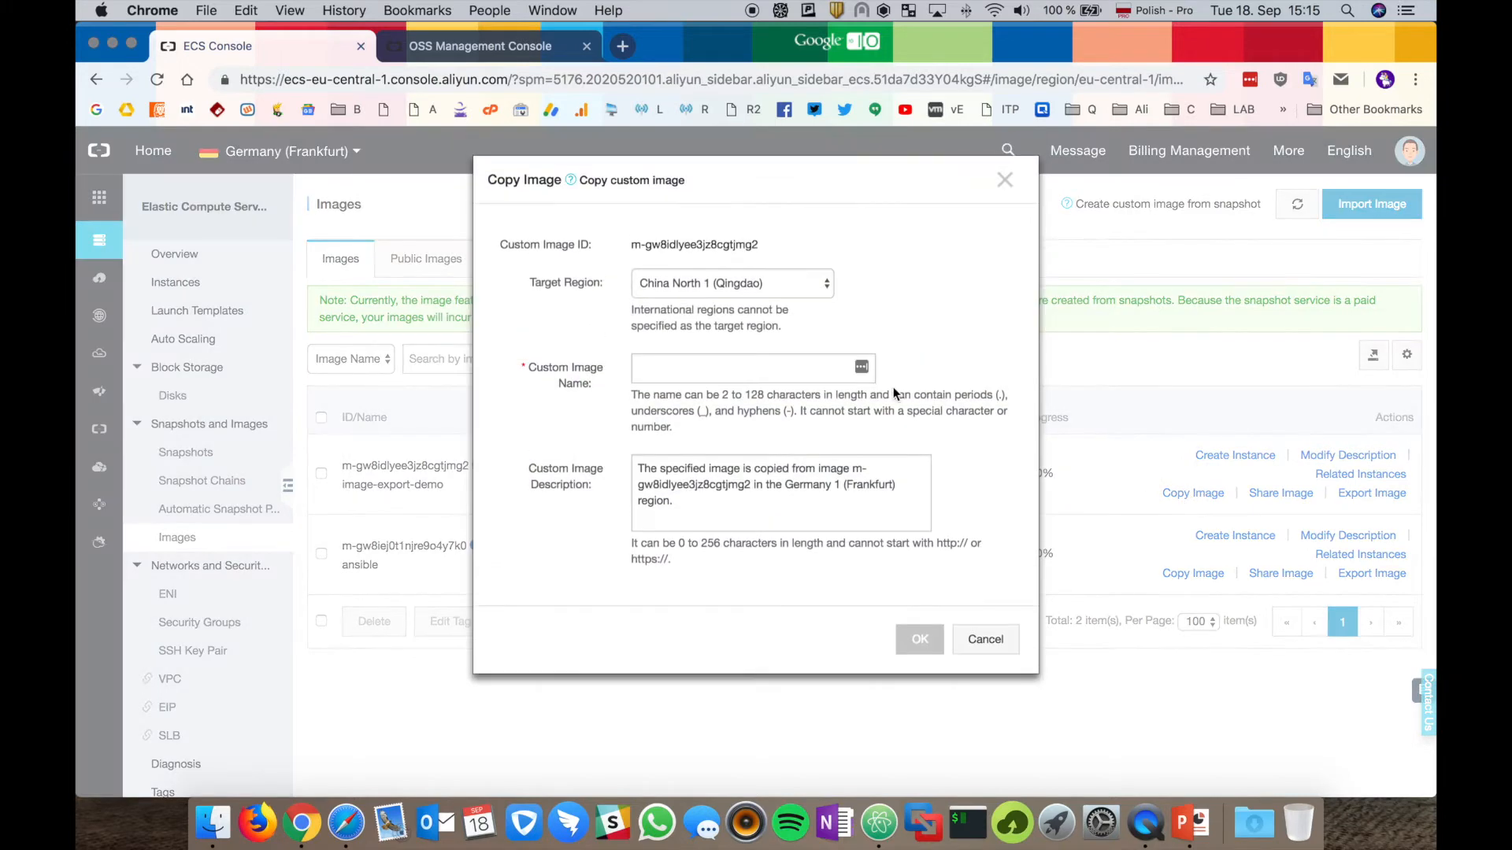
click(814, 283)
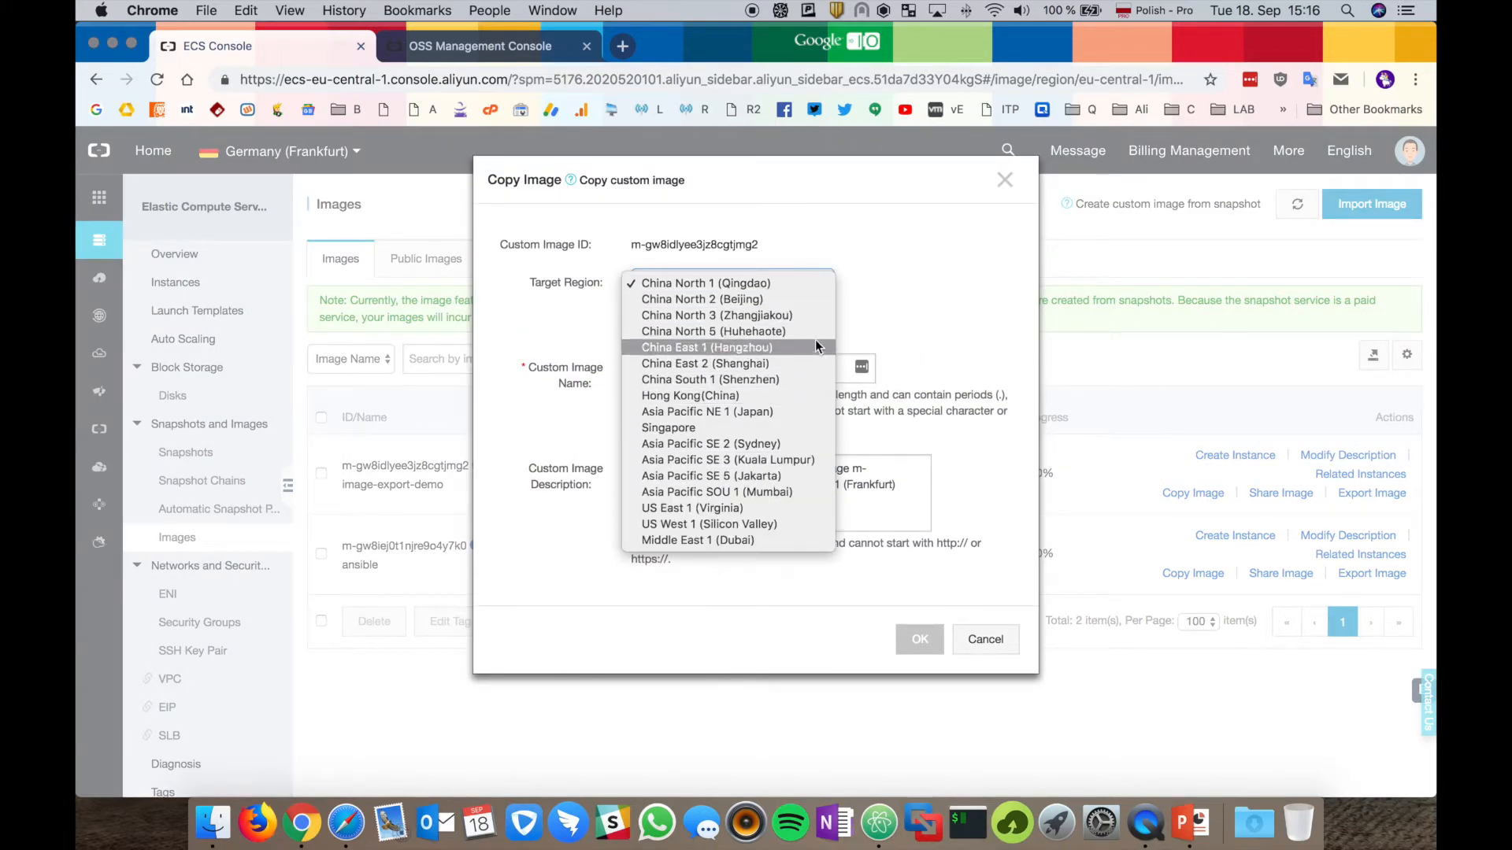
click(743, 509)
click(726, 376)
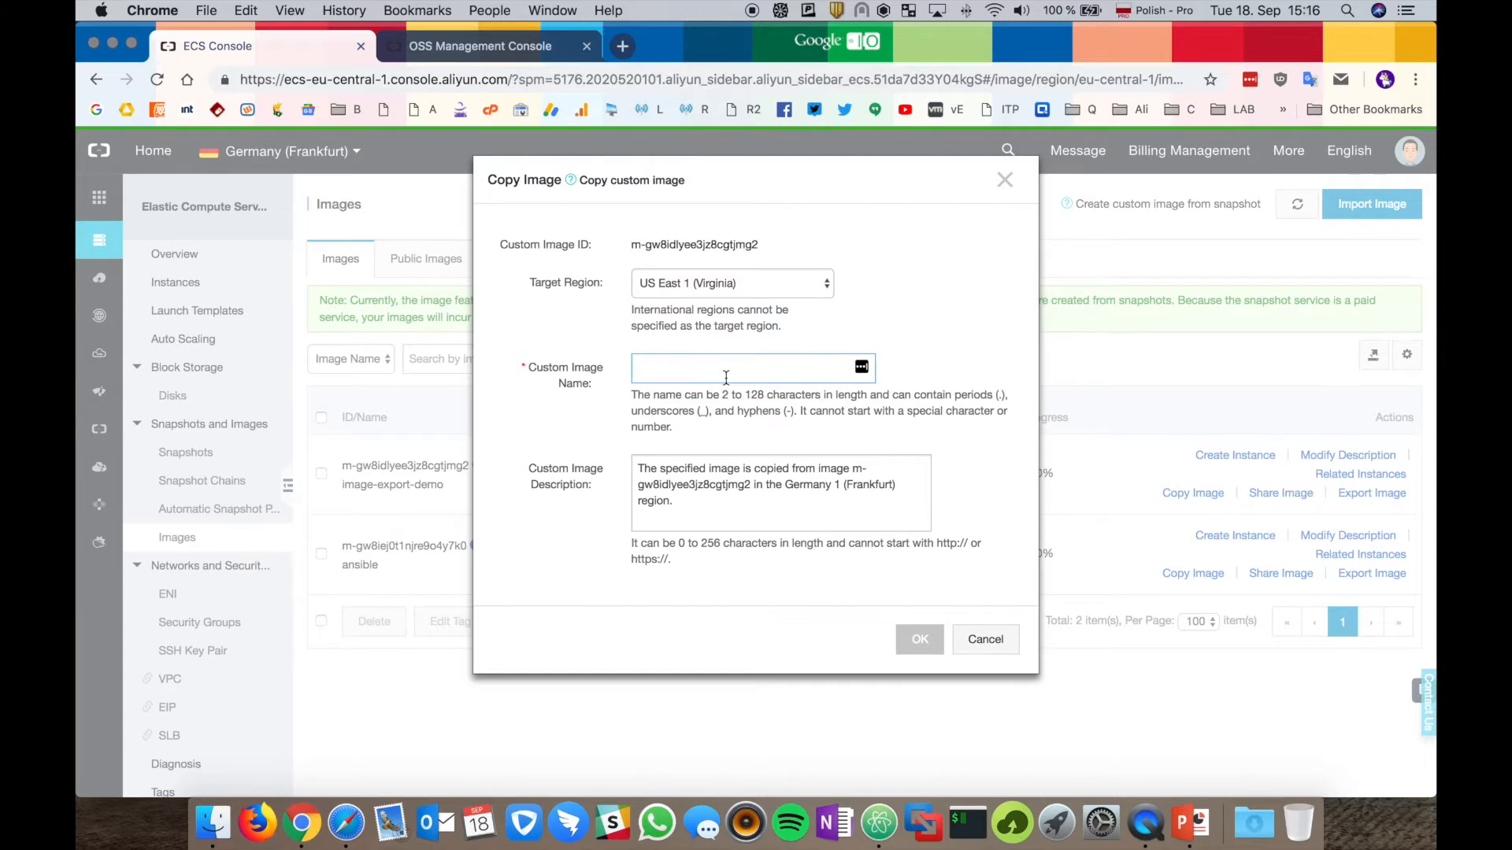
text(us-east-image-demo)
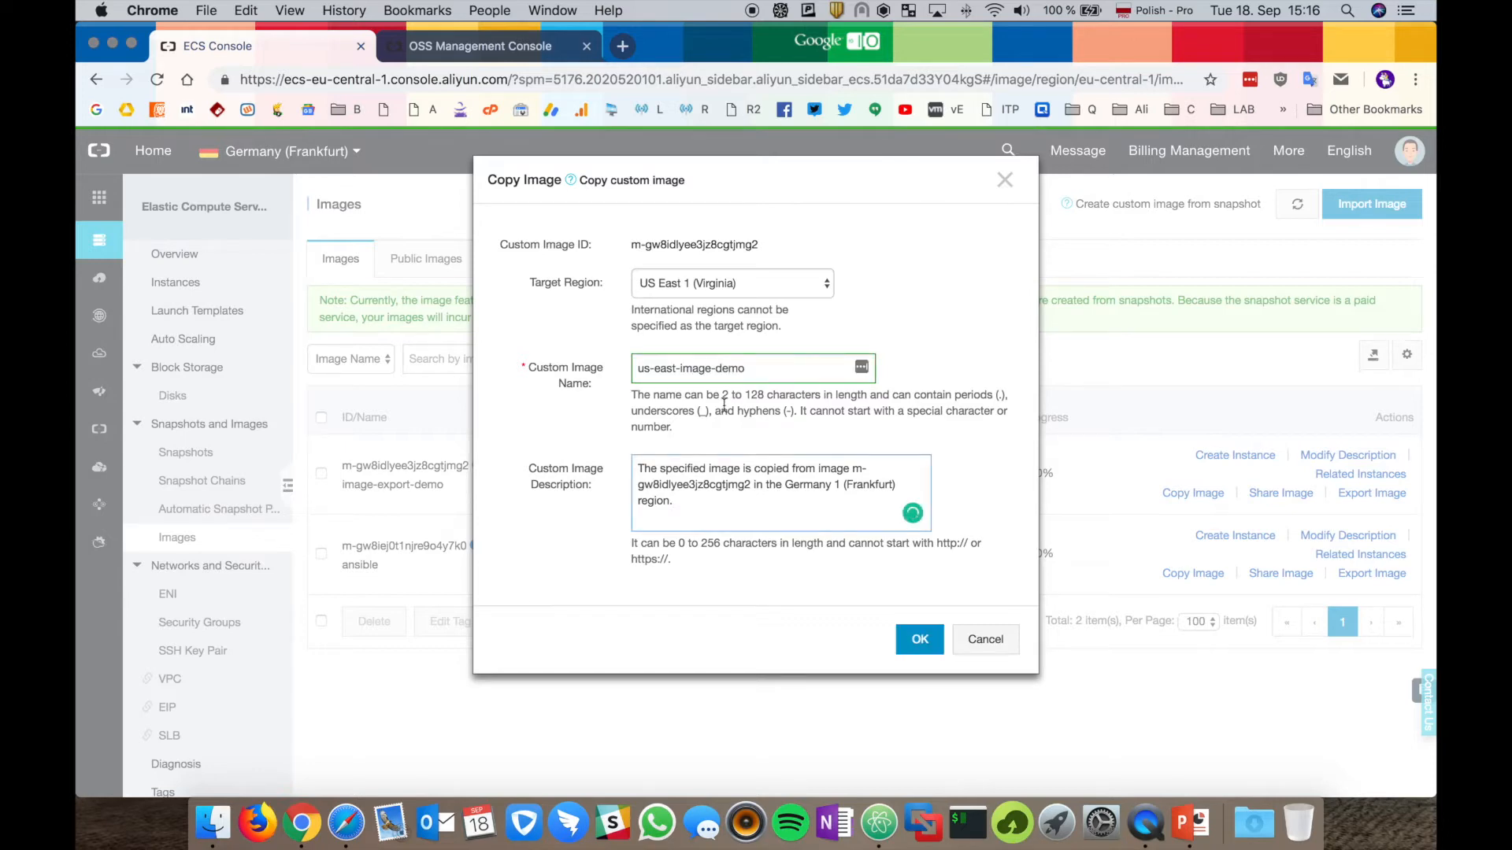
click(918, 647)
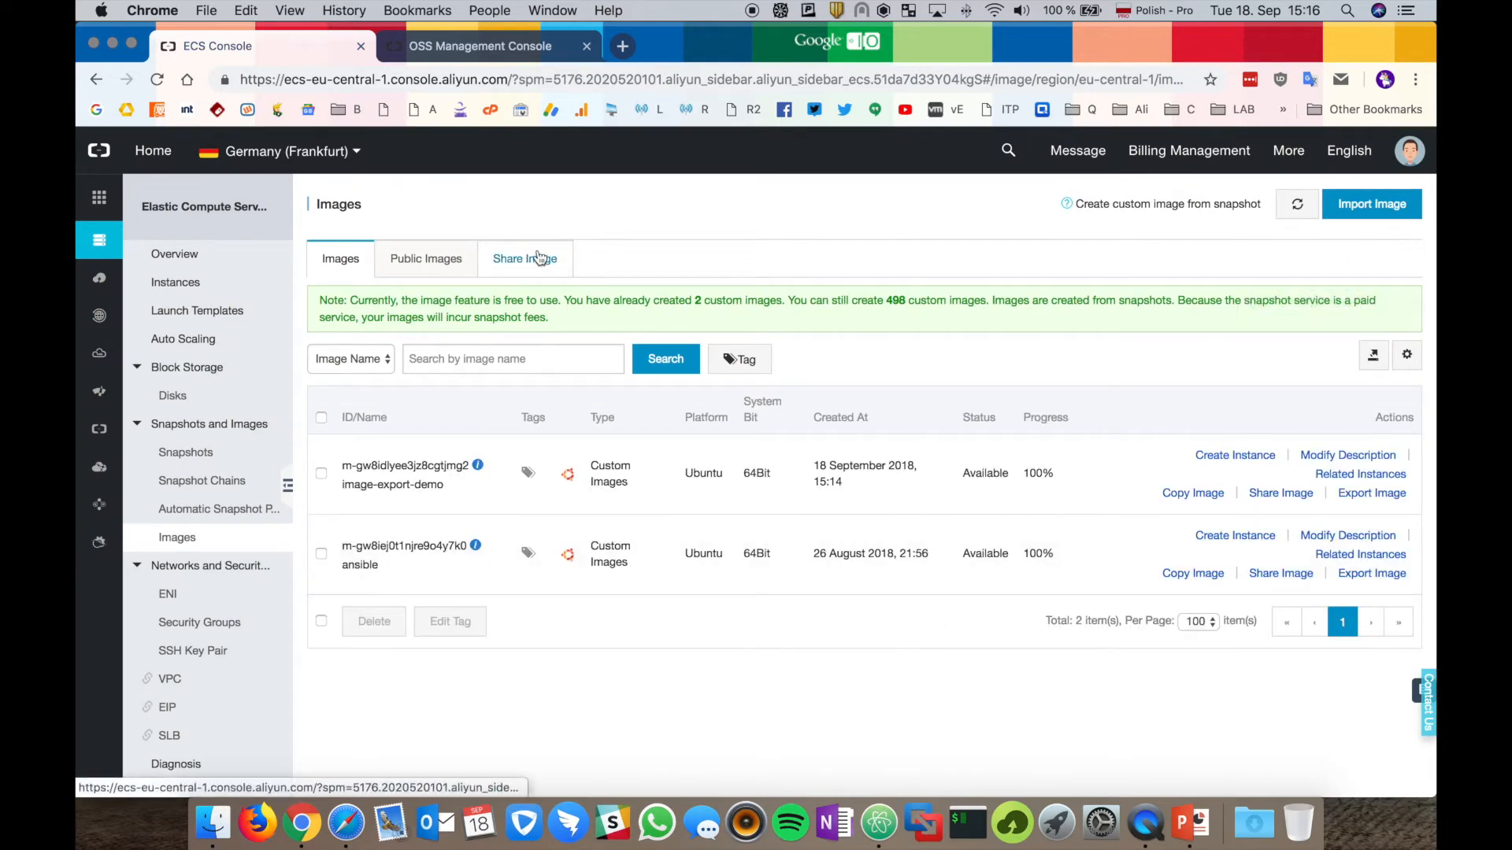
Switch to the US (Virginia) region and launch an instance from us-east-image-demo.
mouse_move(354, 161)
click(475, 252)
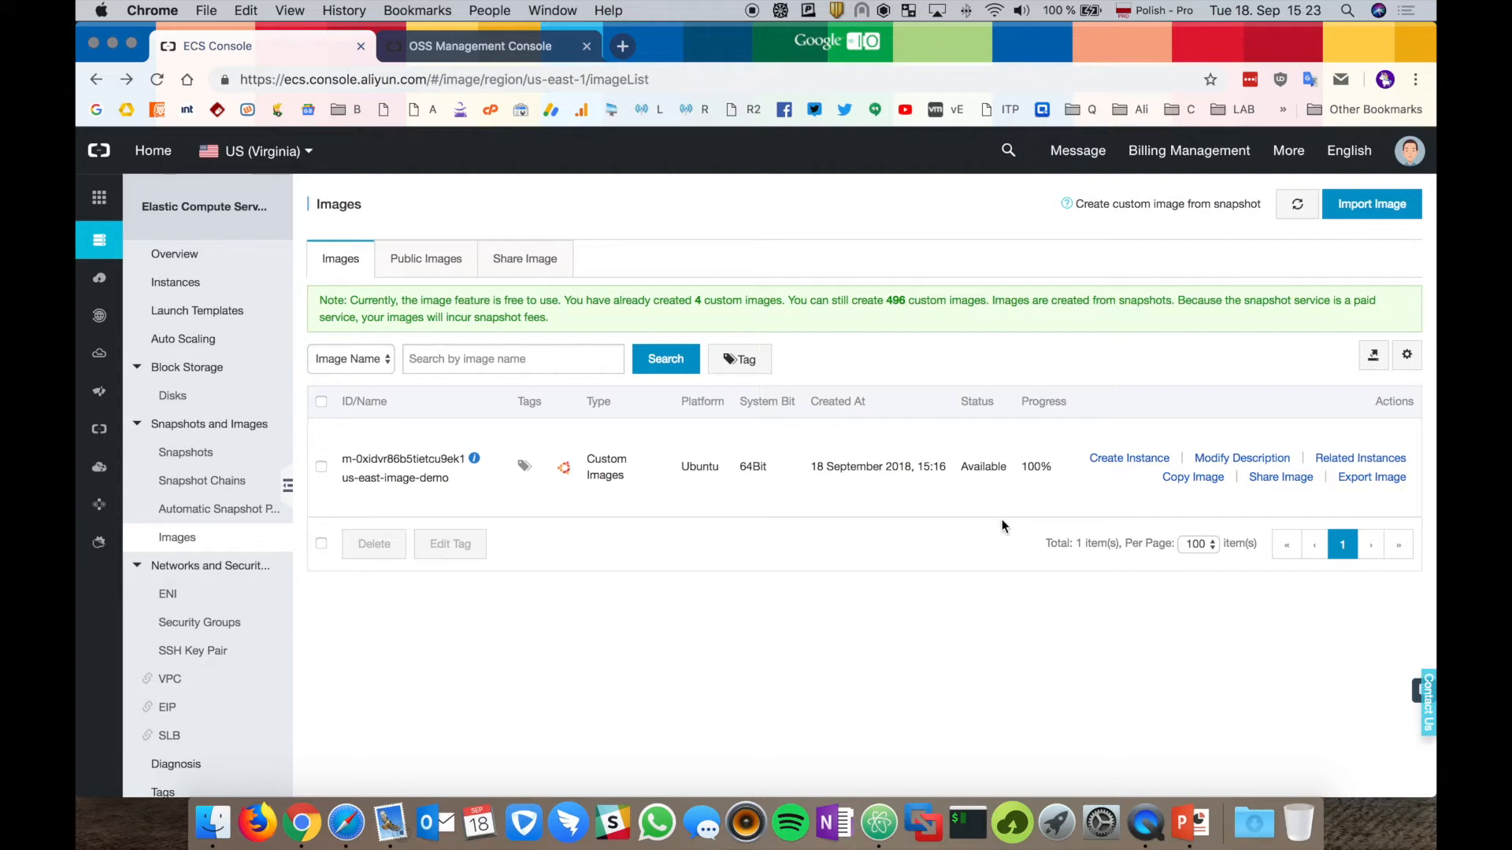
click(1129, 460)
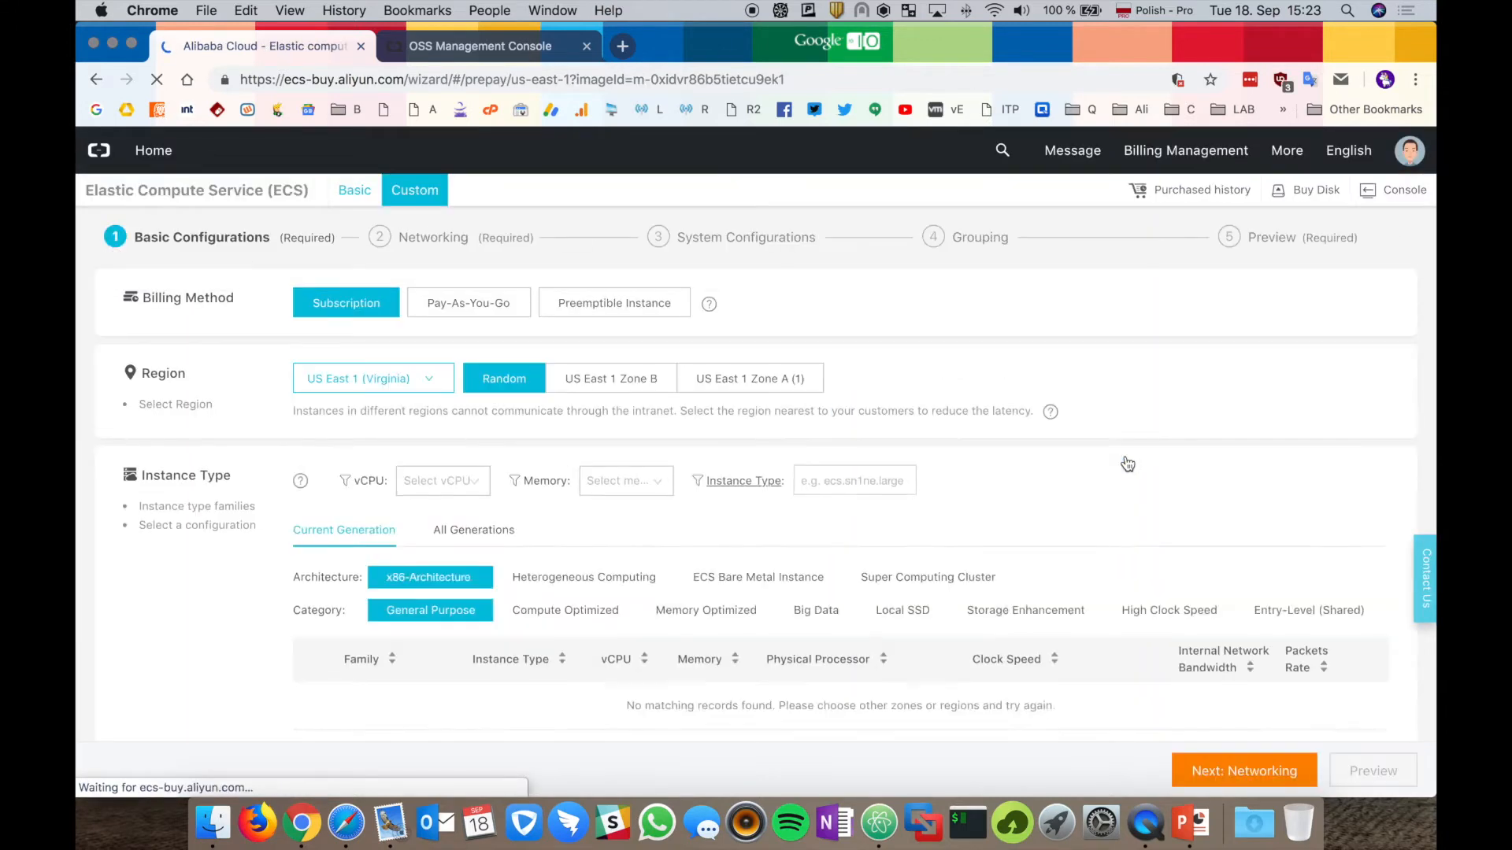
Choose Pay-As-You-Go billing, the Entry-Level t5 nano type and custom image us-east-image-demo.
click(482, 302)
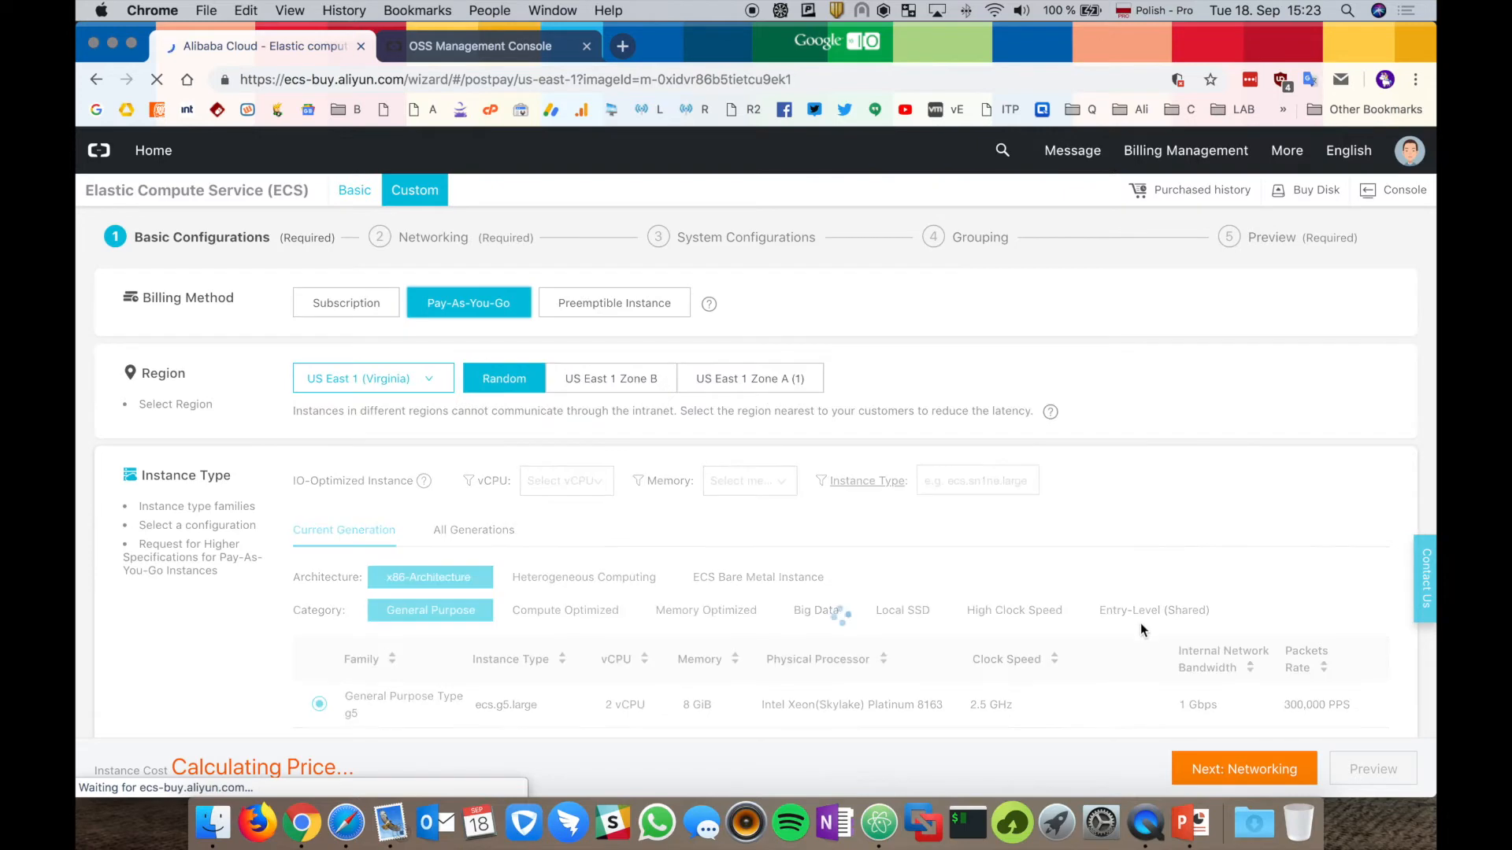
click(1178, 617)
scroll(945, 606, down, 5)
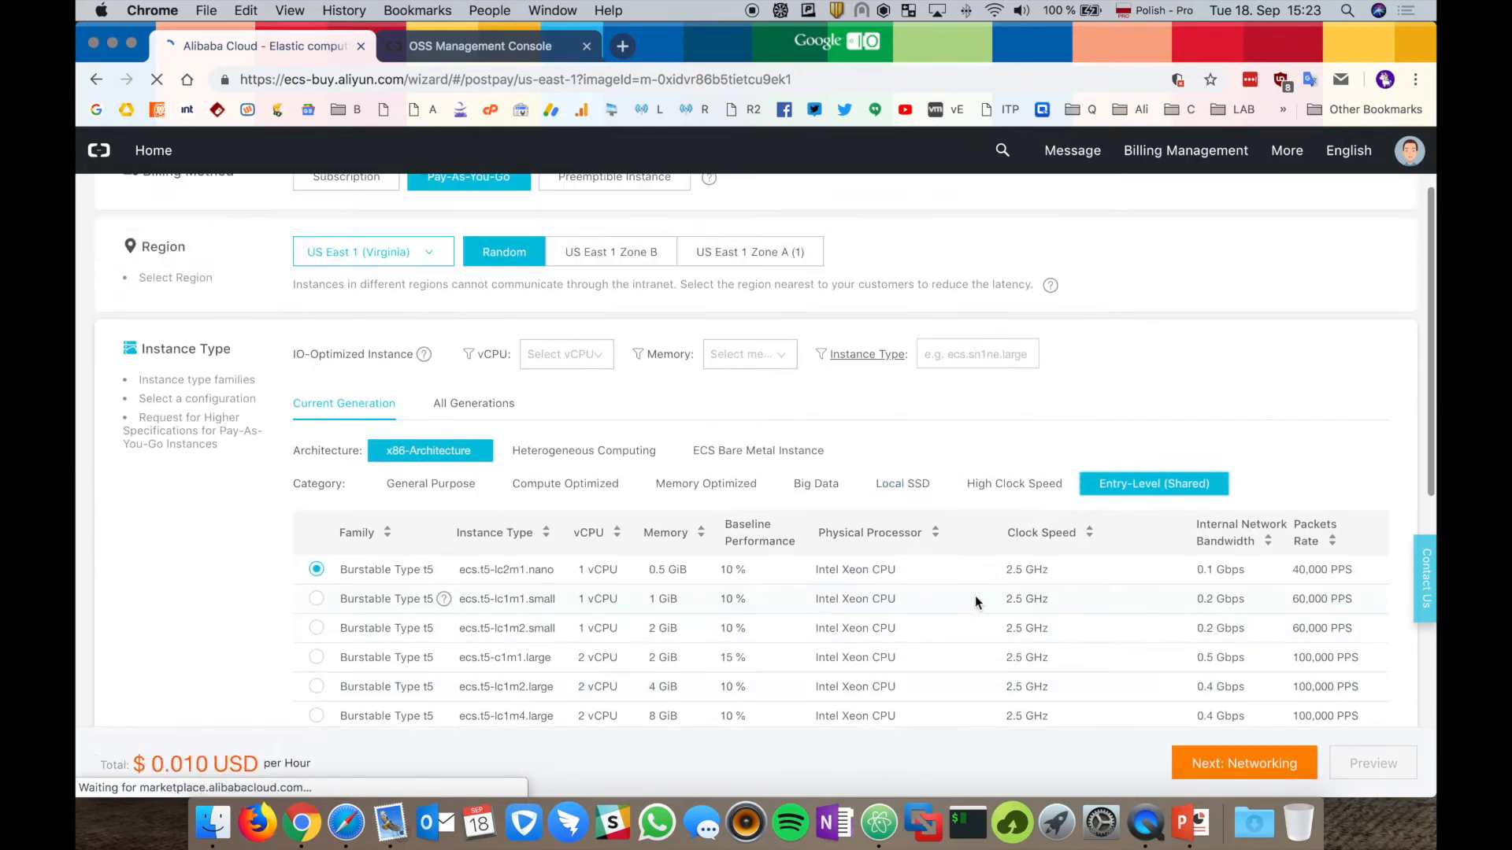
scroll(254, 671, down, 6)
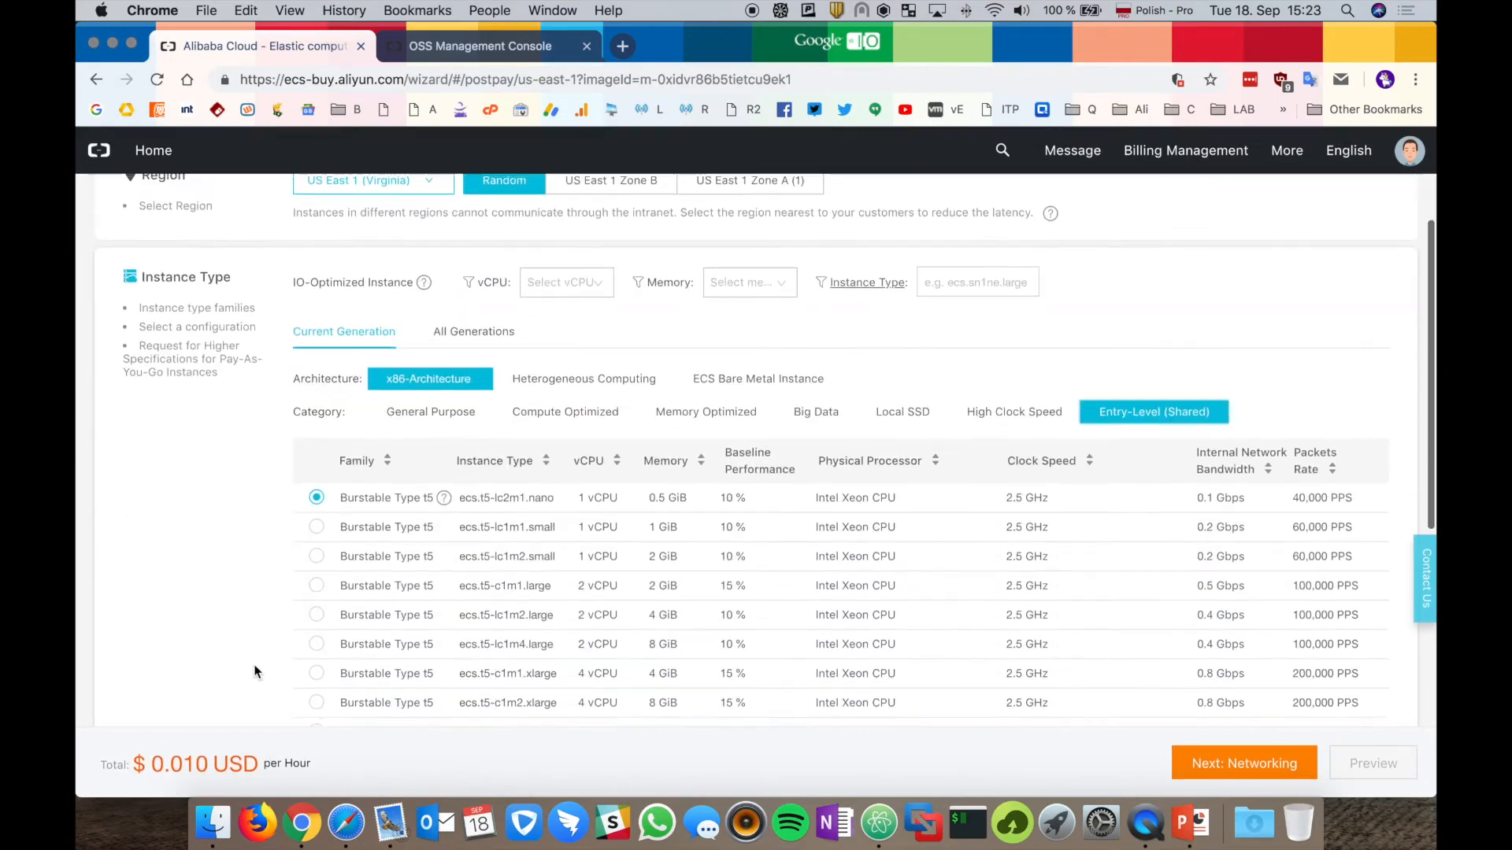
scroll(254, 671, down, 4)
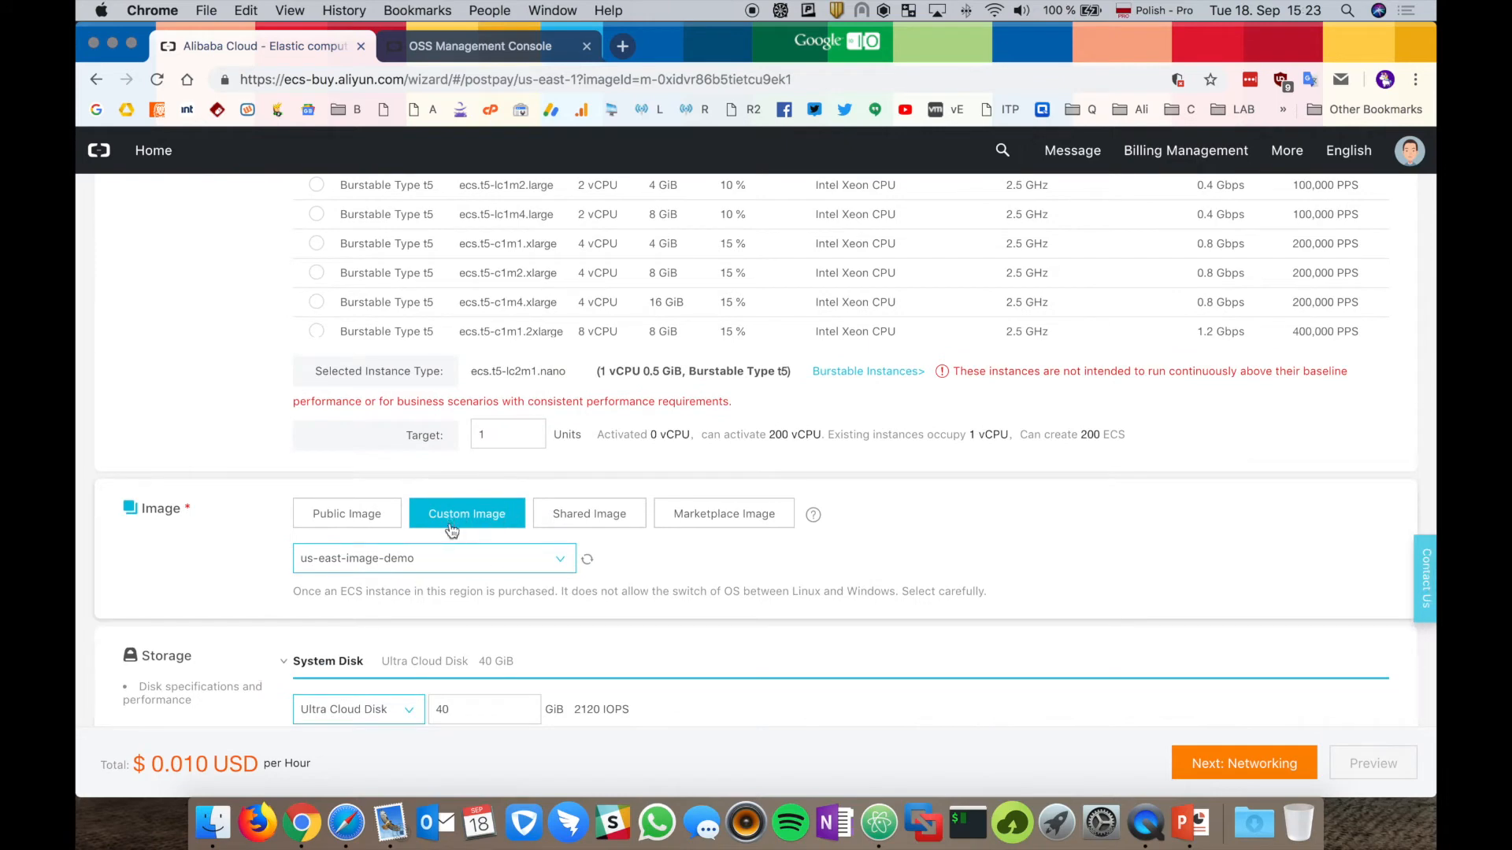
click(464, 562)
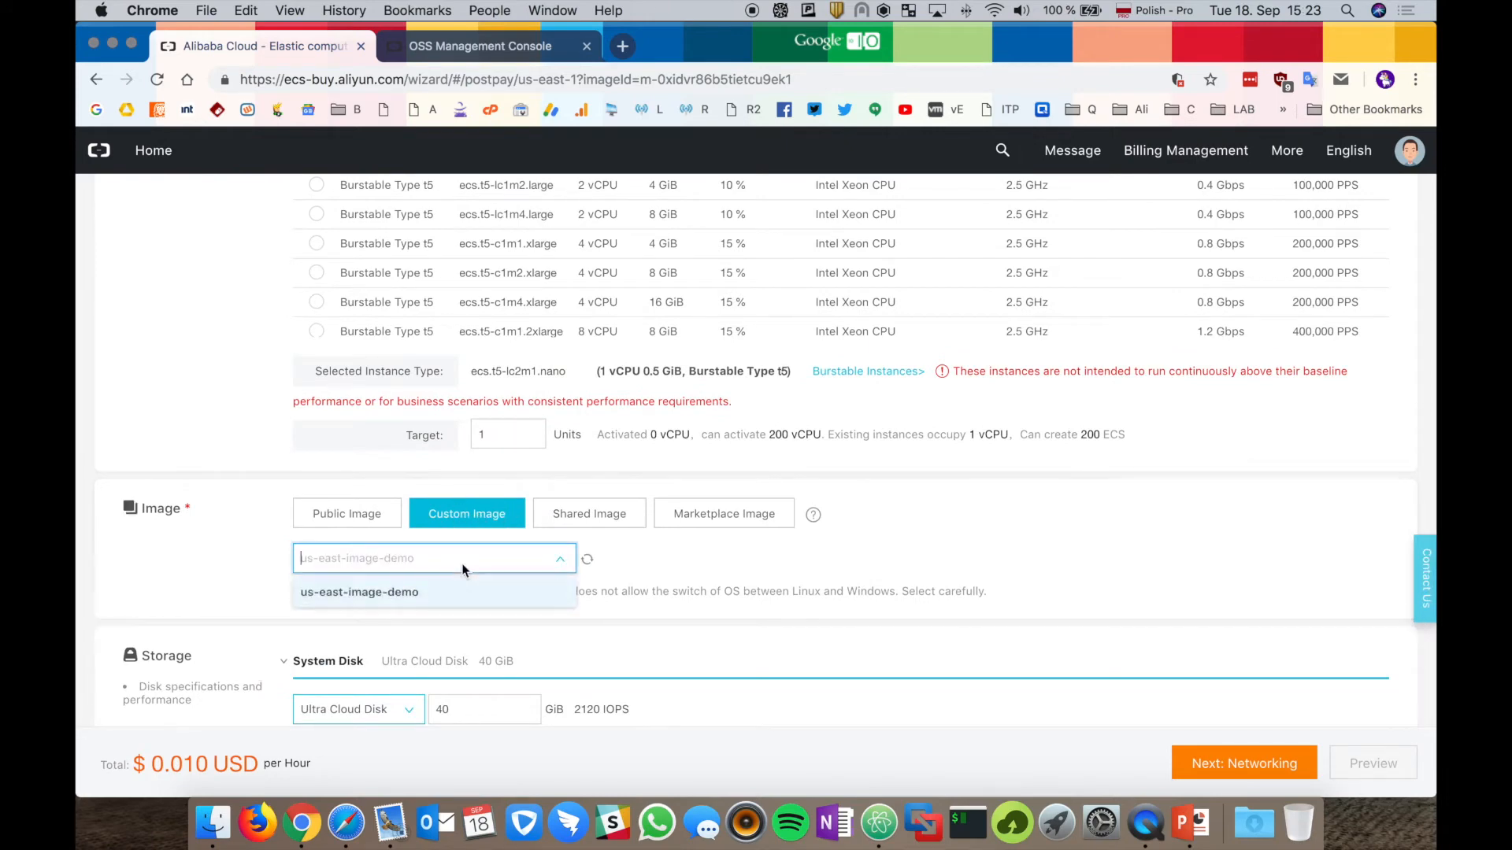
click(696, 554)
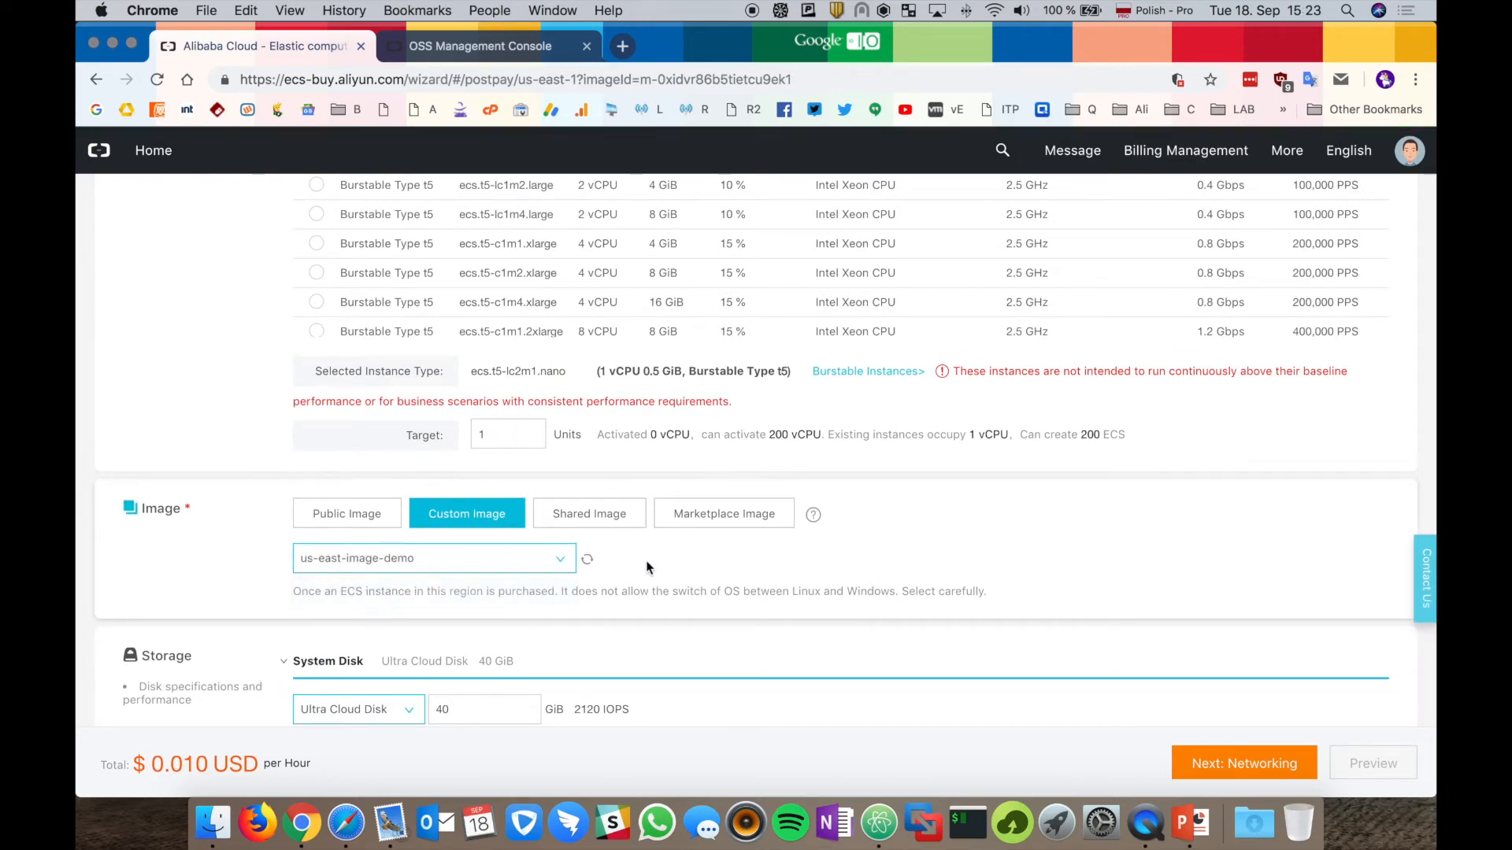
scroll(648, 567, down, 3)
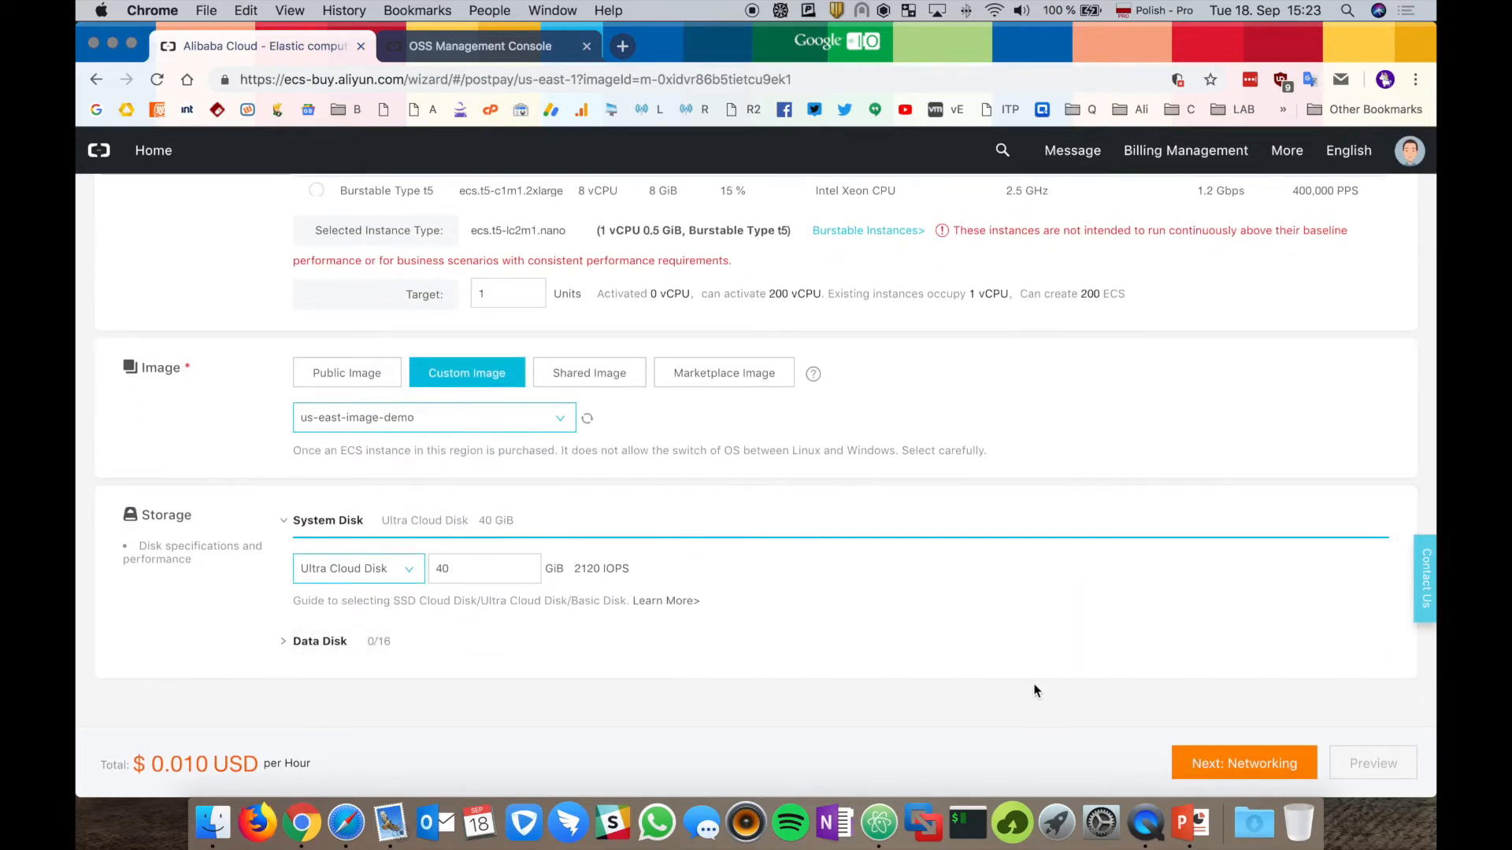
click(1224, 760)
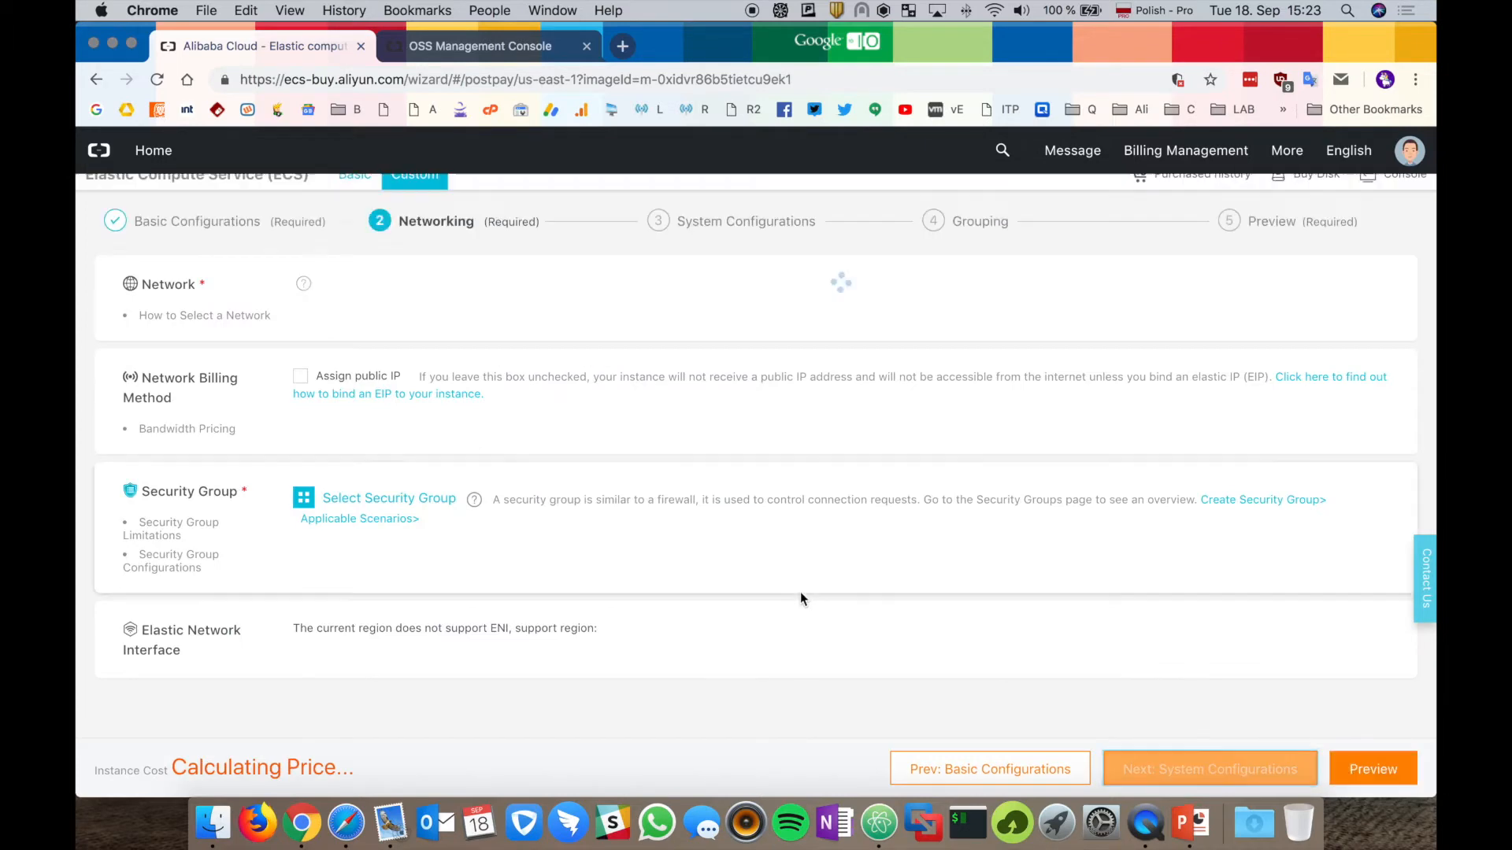
Put the instance on the private switch with the publicfacingSG security group.
click(622, 271)
click(586, 302)
click(389, 497)
click(311, 392)
click(1089, 503)
click(1211, 763)
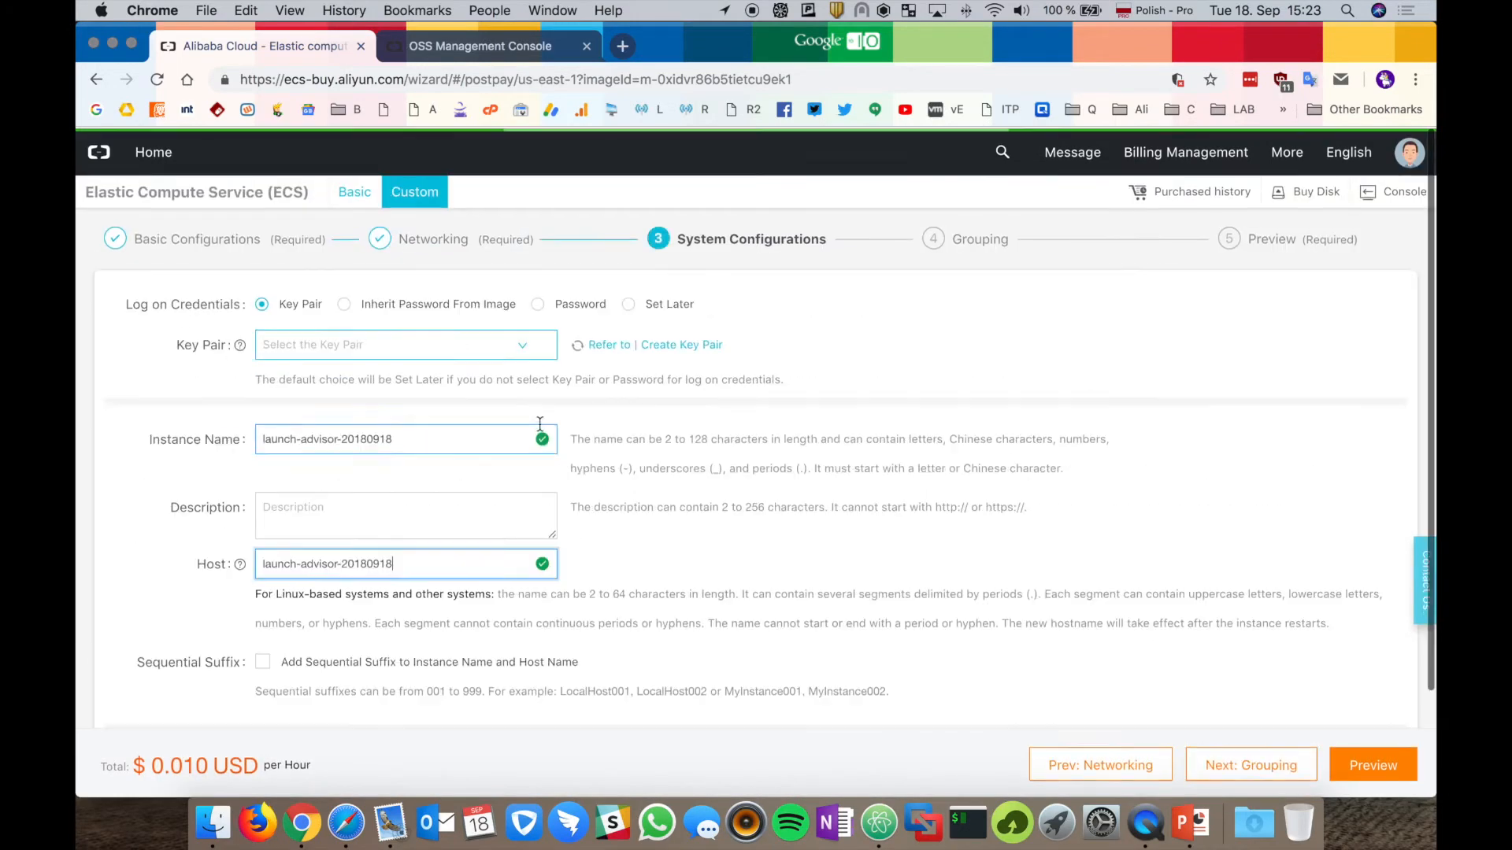
Keep the image's password, enable automatic release, accept the agreement and place the order.
click(344, 301)
scroll(867, 551, down, 2)
click(1361, 767)
click(300, 555)
click(301, 674)
click(1350, 763)
click(942, 423)
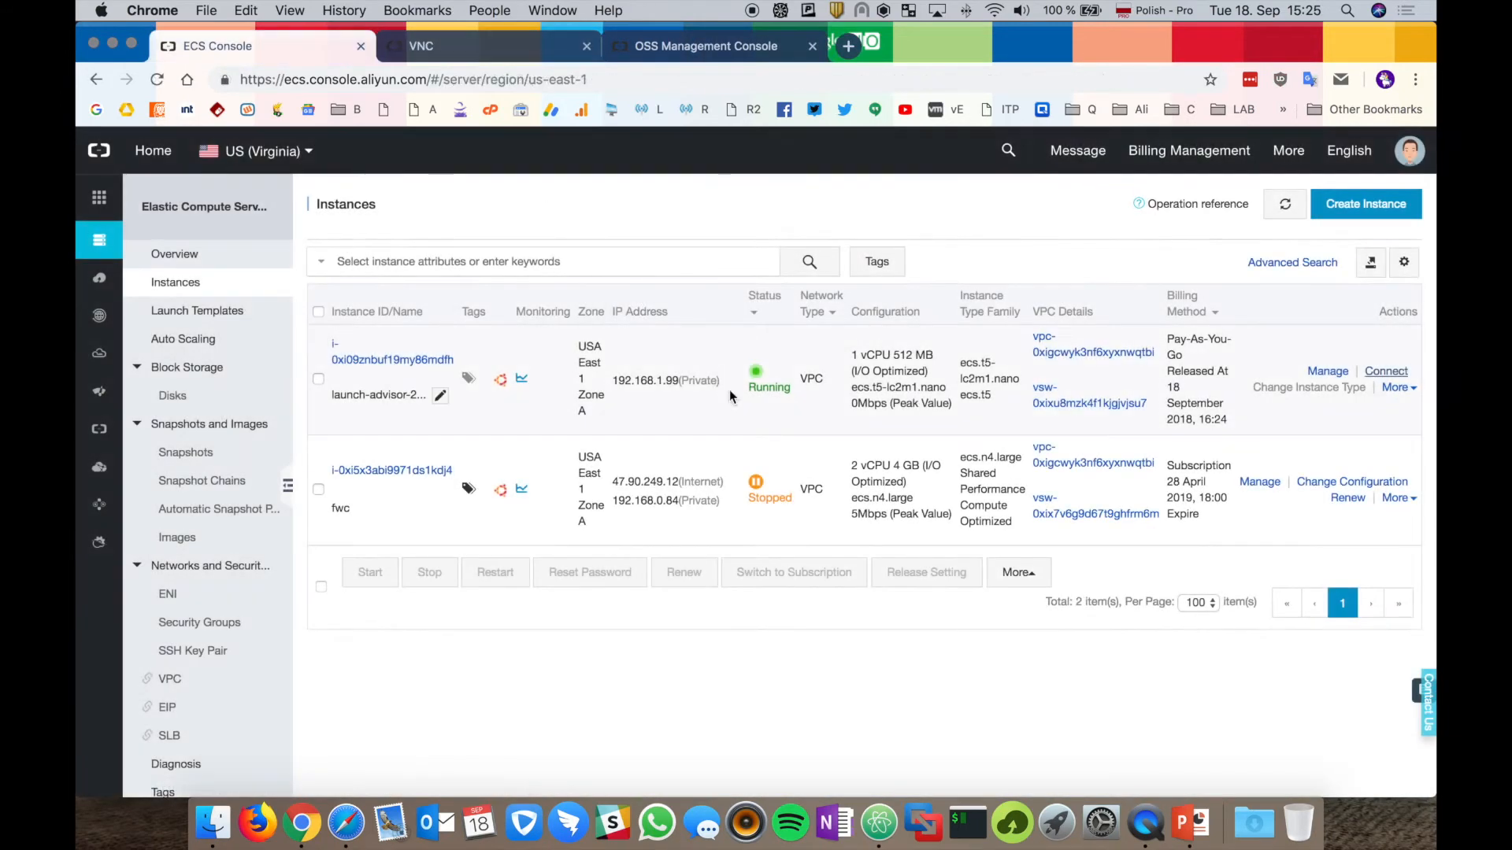
Log in as root on the new instance's VNC console, then switch back to Germany (Frankfurt).
click(493, 53)
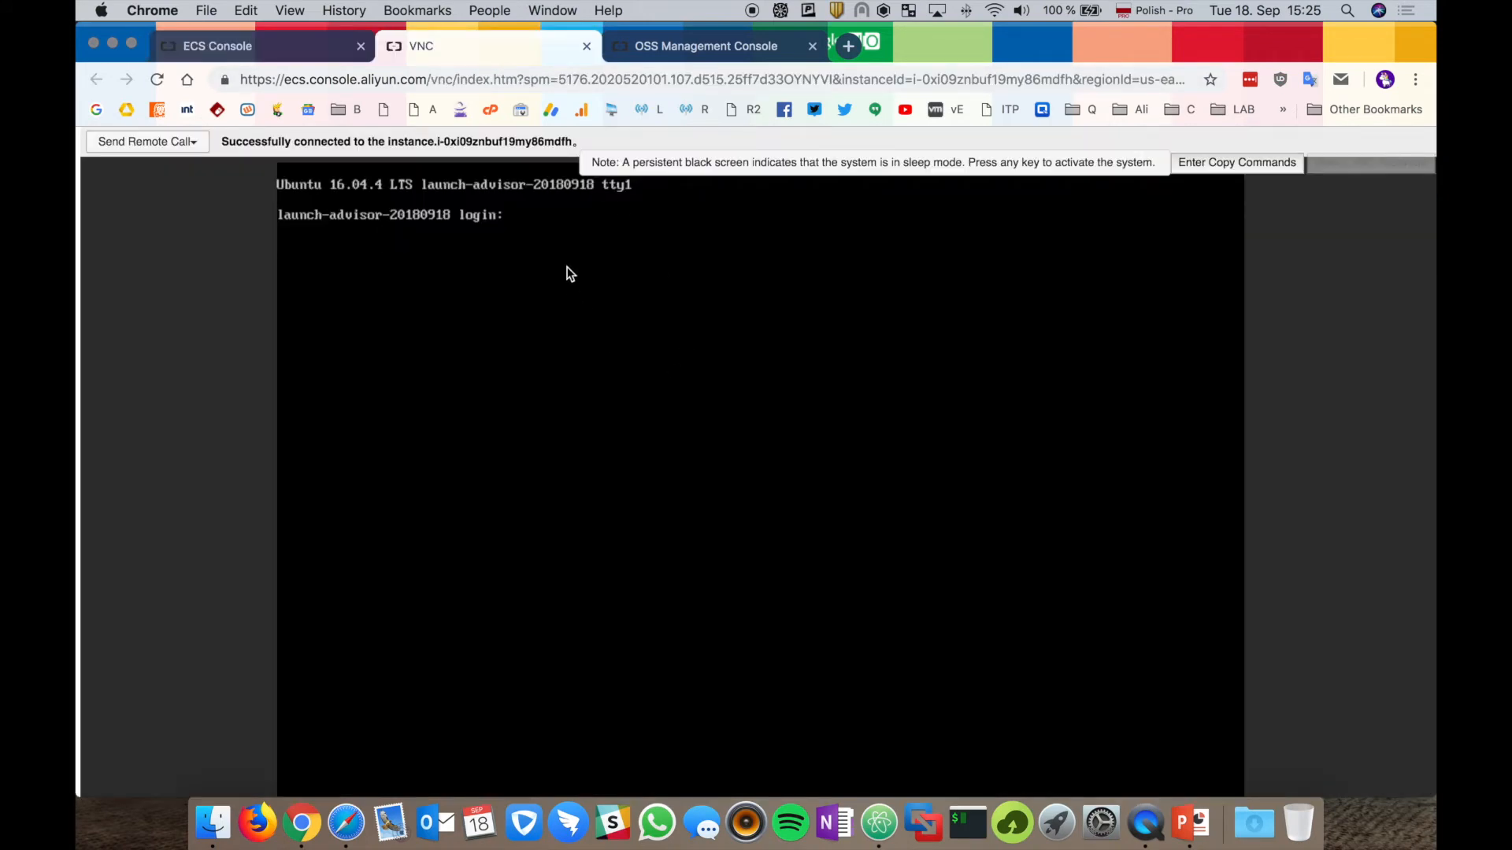
text(root)
key(Return)
key(Return)
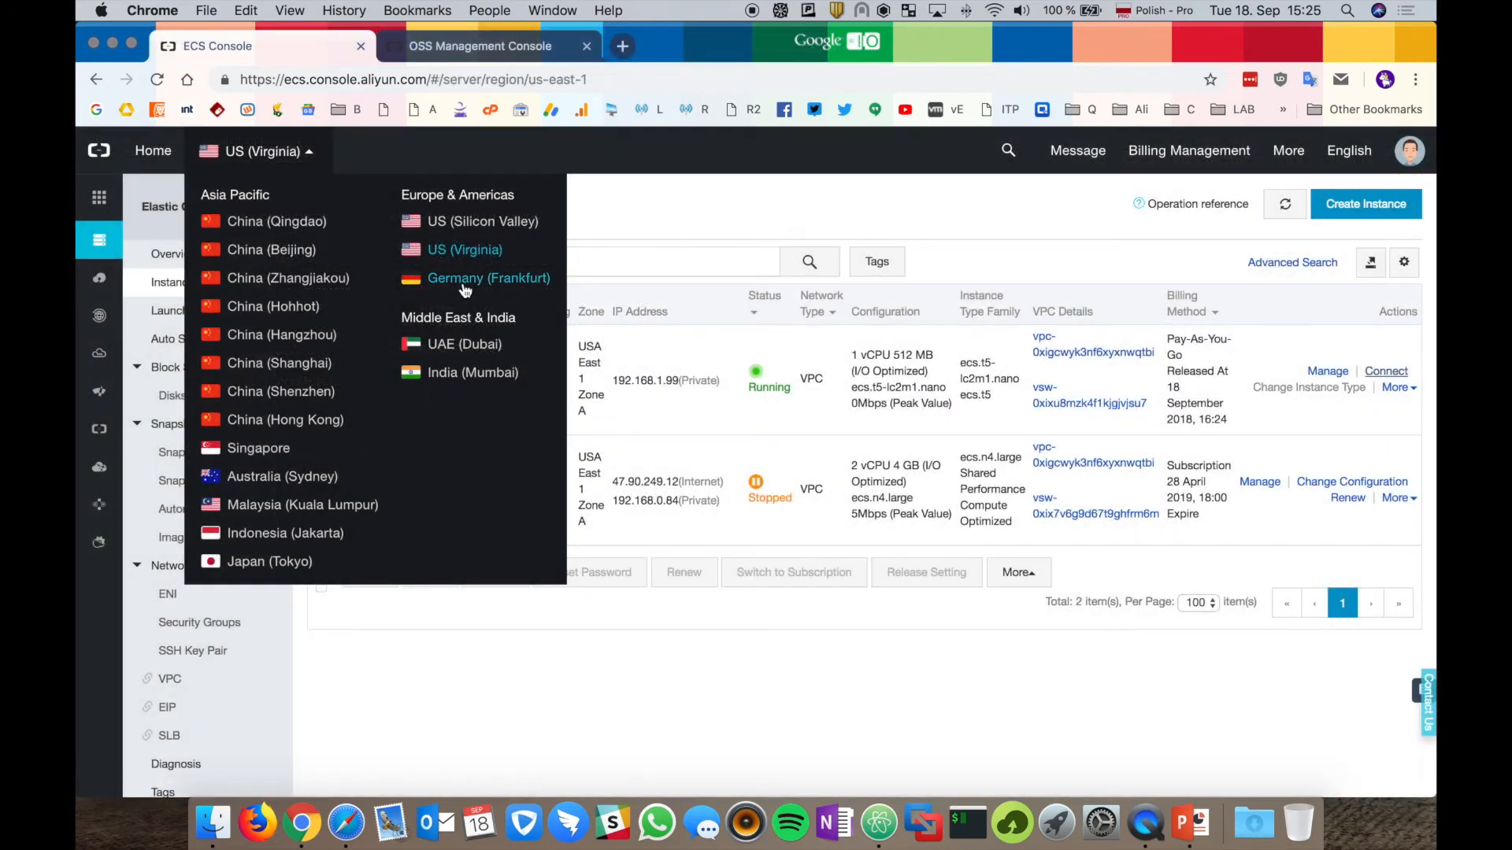
click(467, 287)
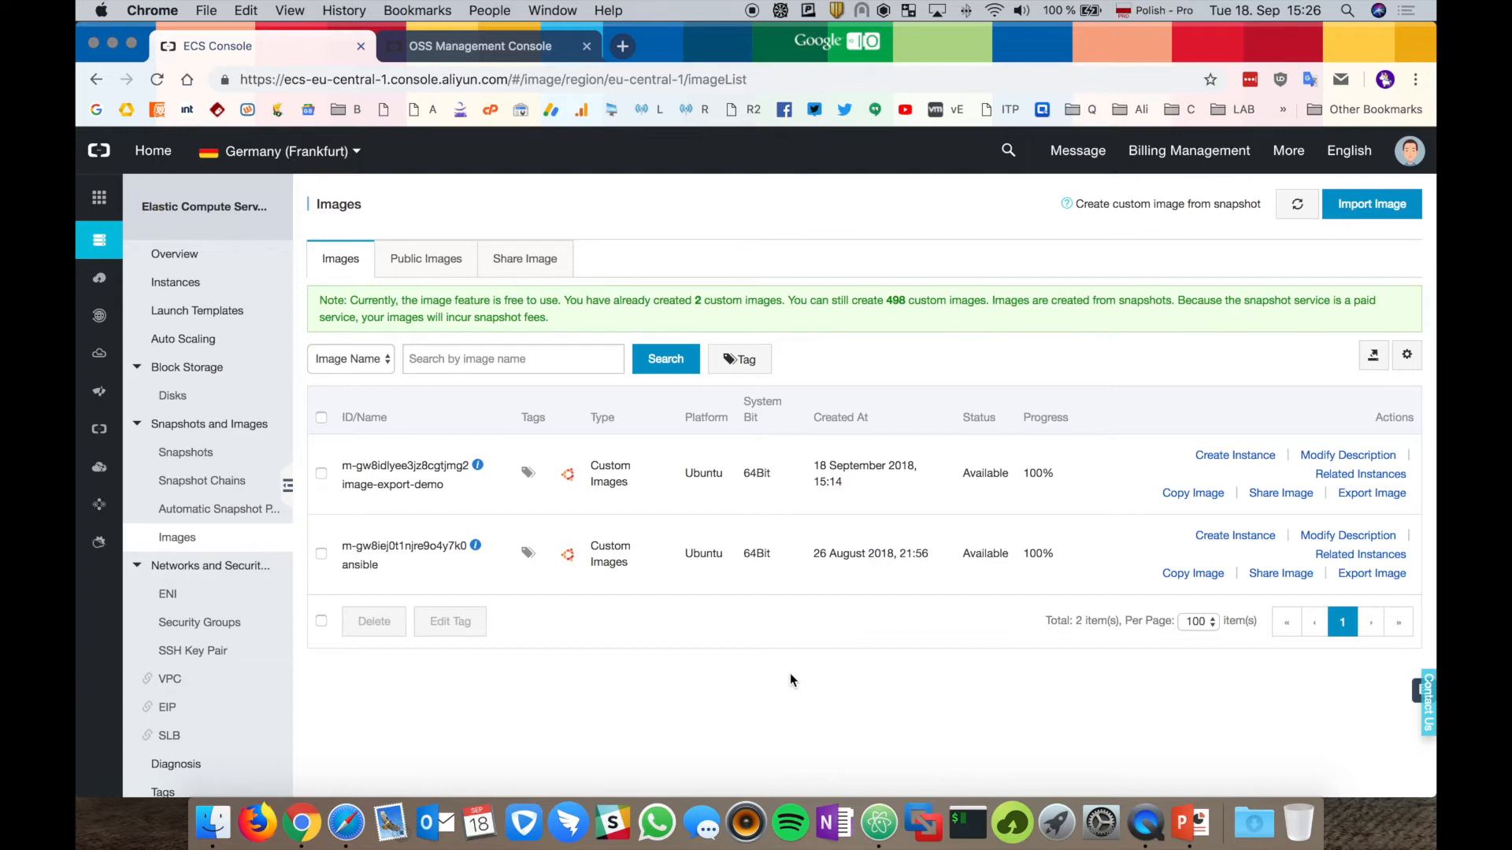
Share image-export-demo with the other account by pasting its account ID from the note.
click(878, 823)
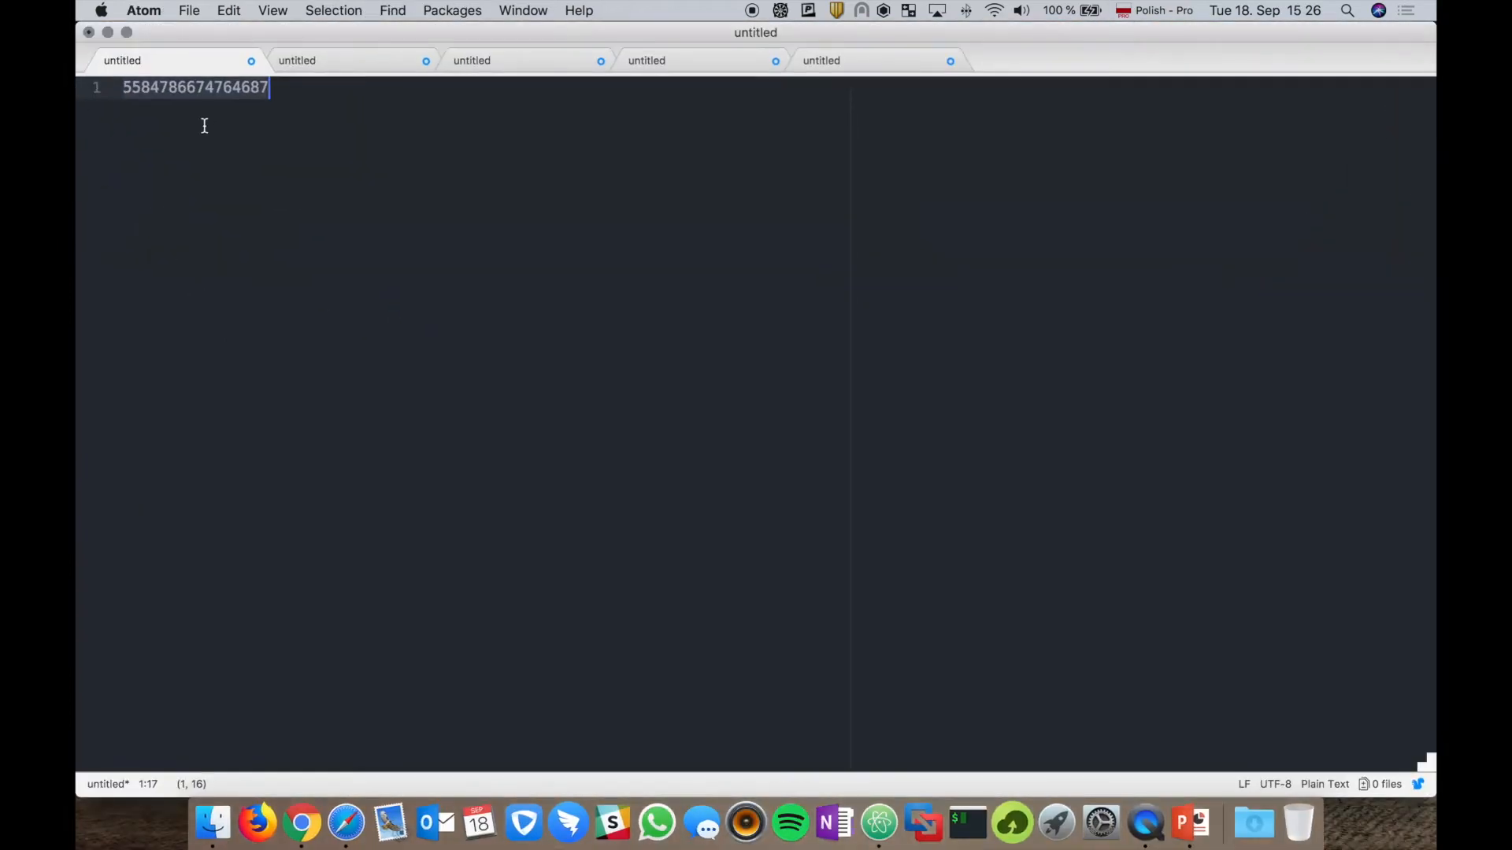
click(108, 33)
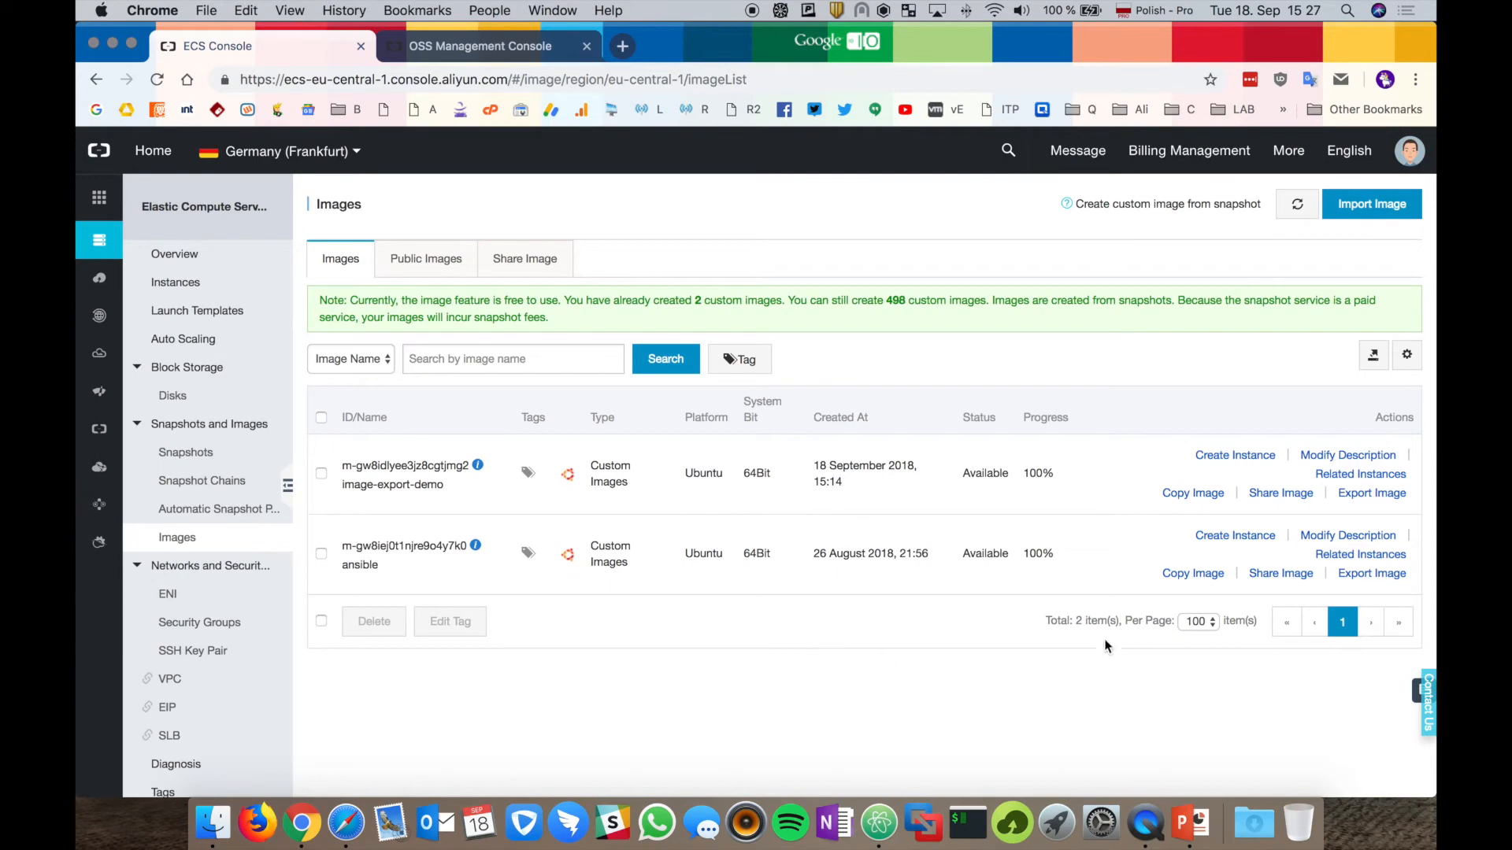
click(1282, 494)
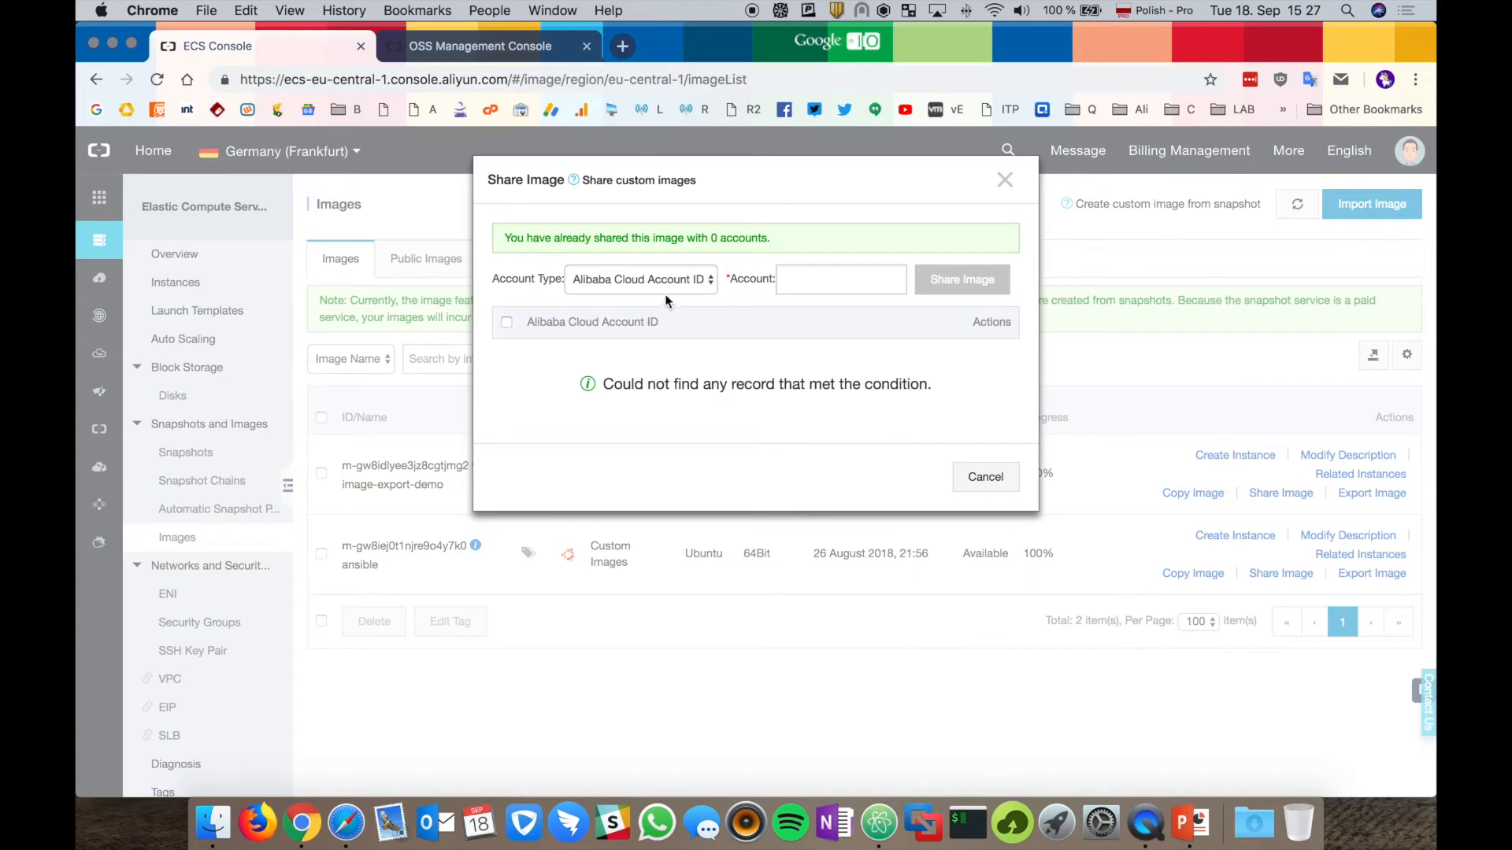
click(681, 281)
click(753, 233)
click(825, 284)
key(super+v)
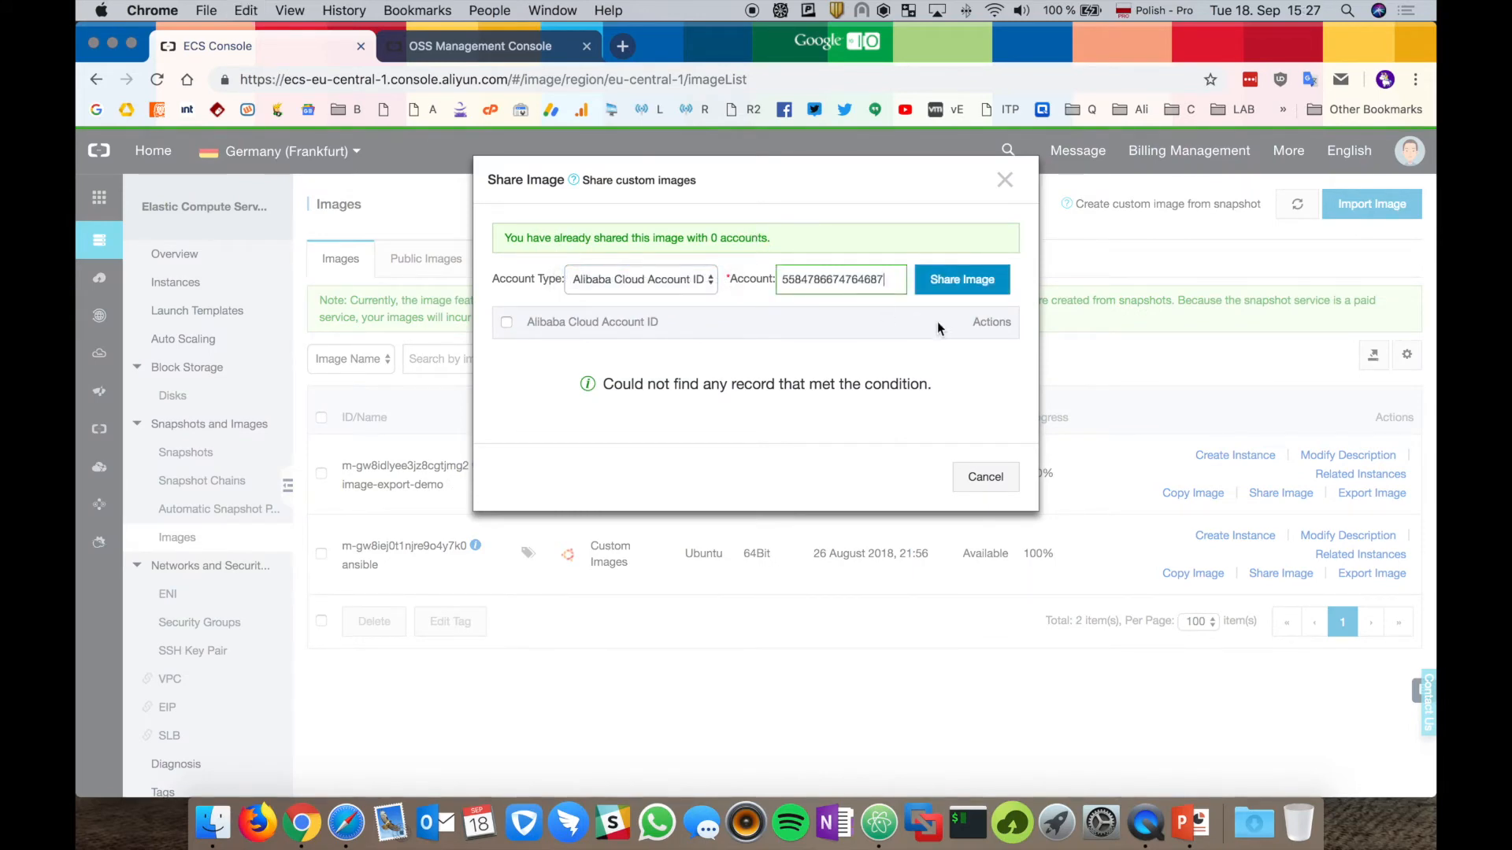
click(979, 281)
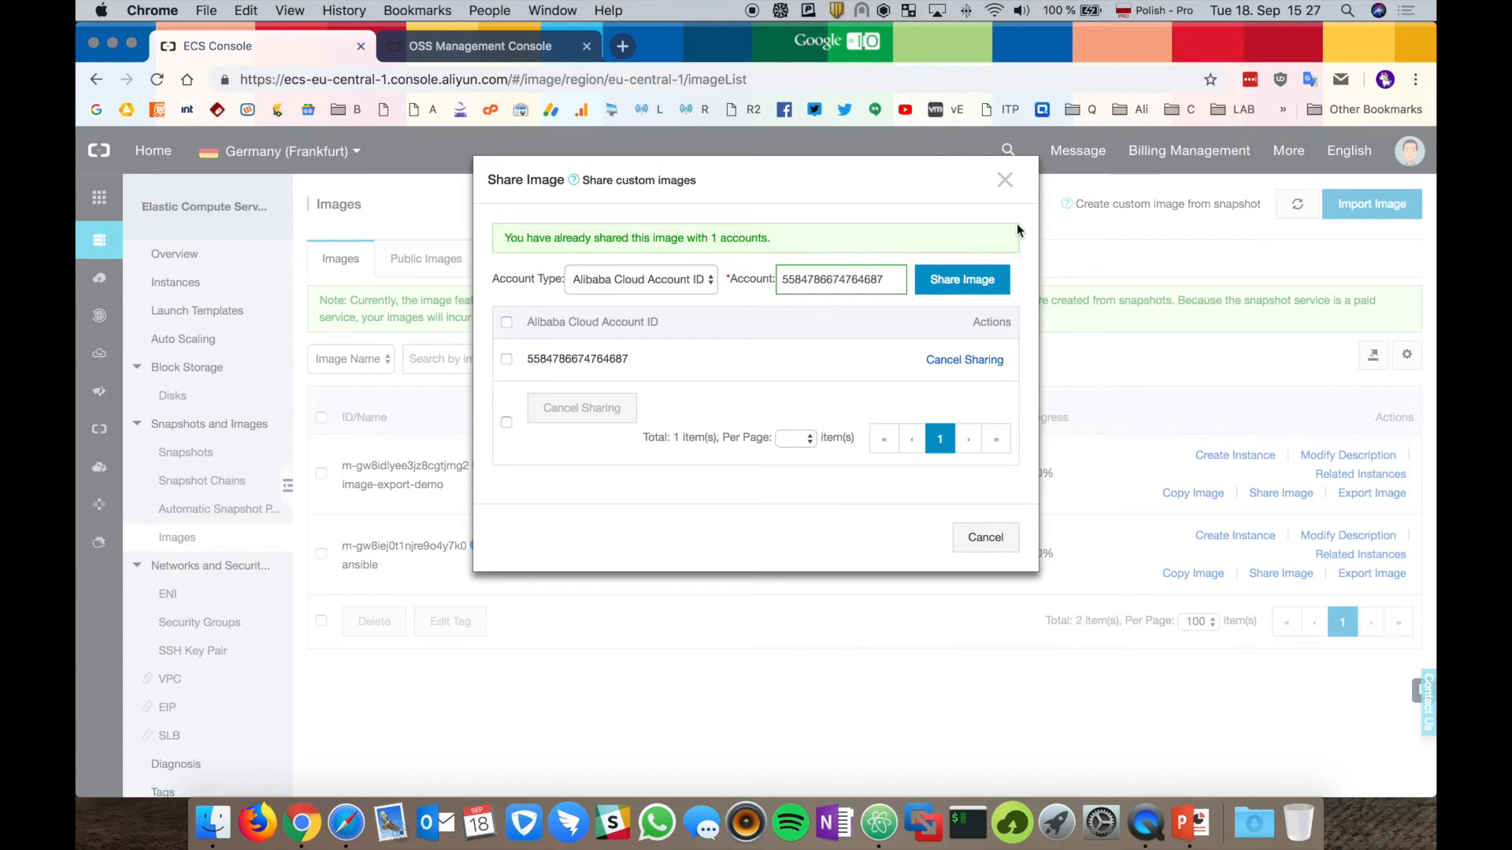
click(1000, 181)
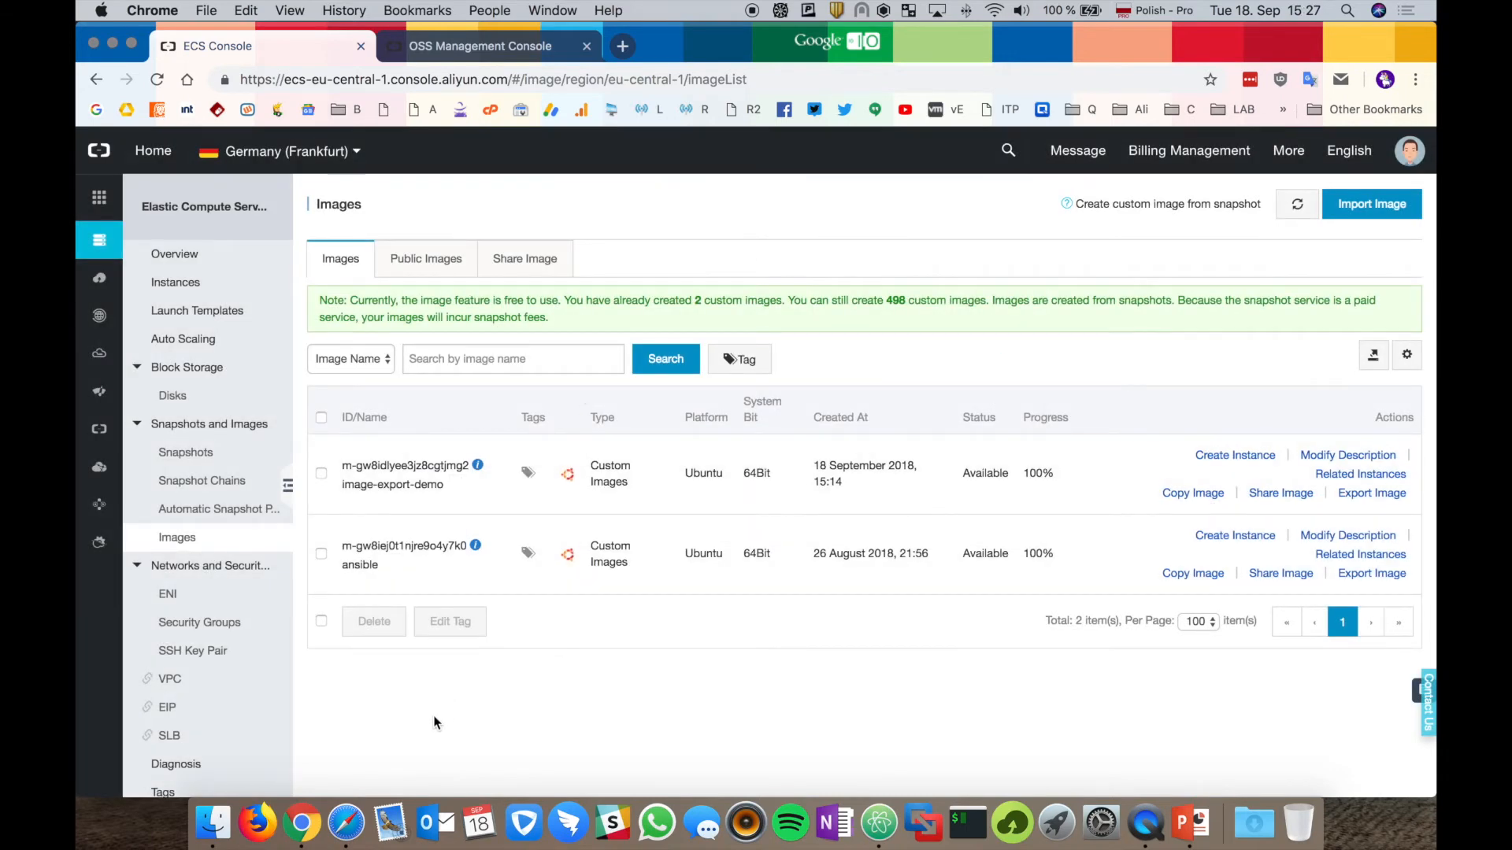
click(347, 814)
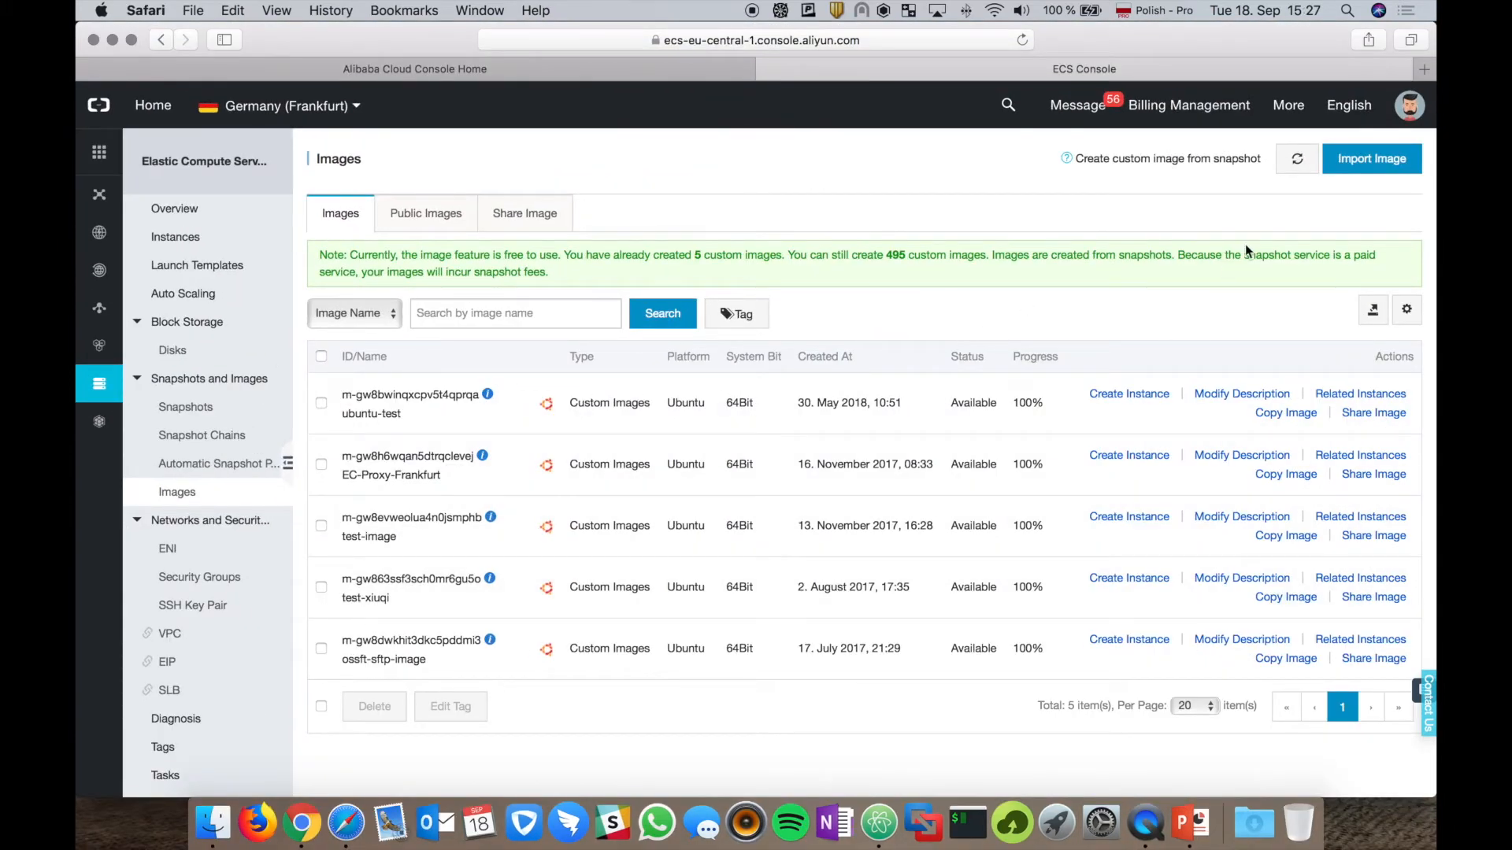
Refresh the receiving account's image list and view its shared images.
click(1297, 163)
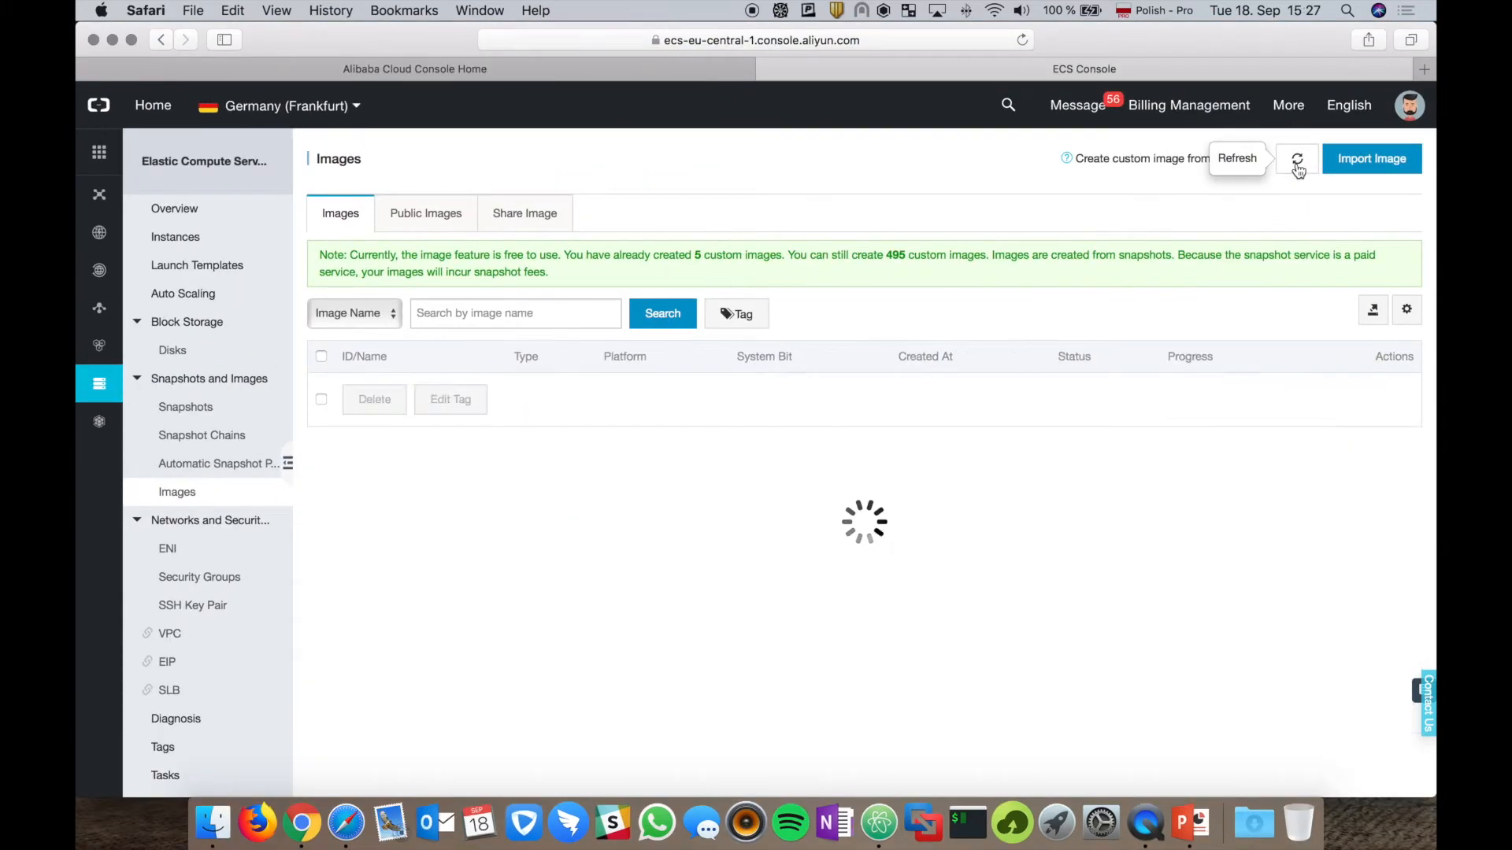
click(541, 206)
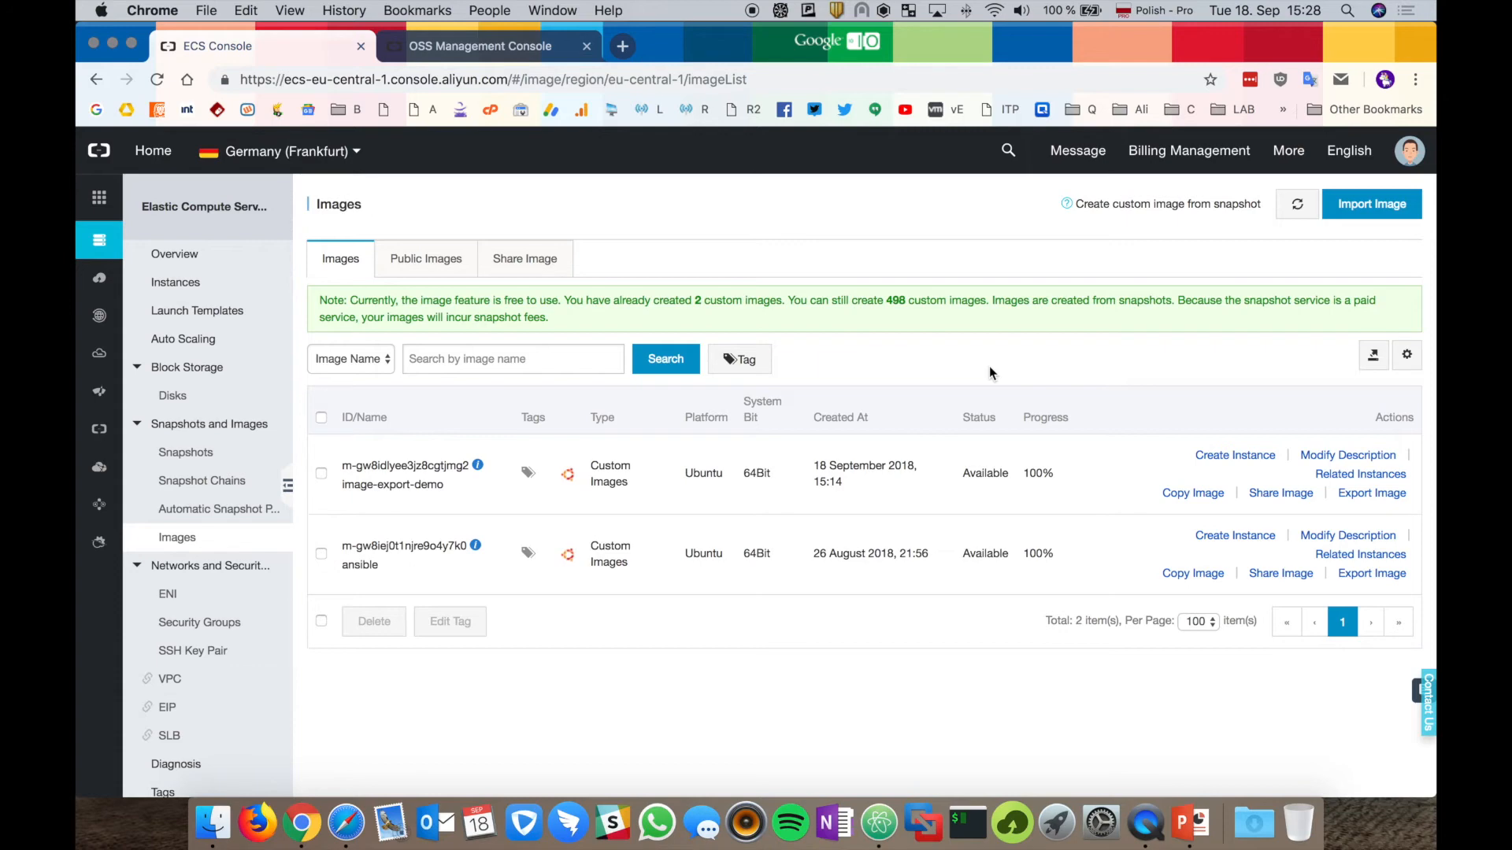
In OSS, start a new bucket with the image-sharing bucket name in EU Central 1 (Frankfurt).
click(478, 44)
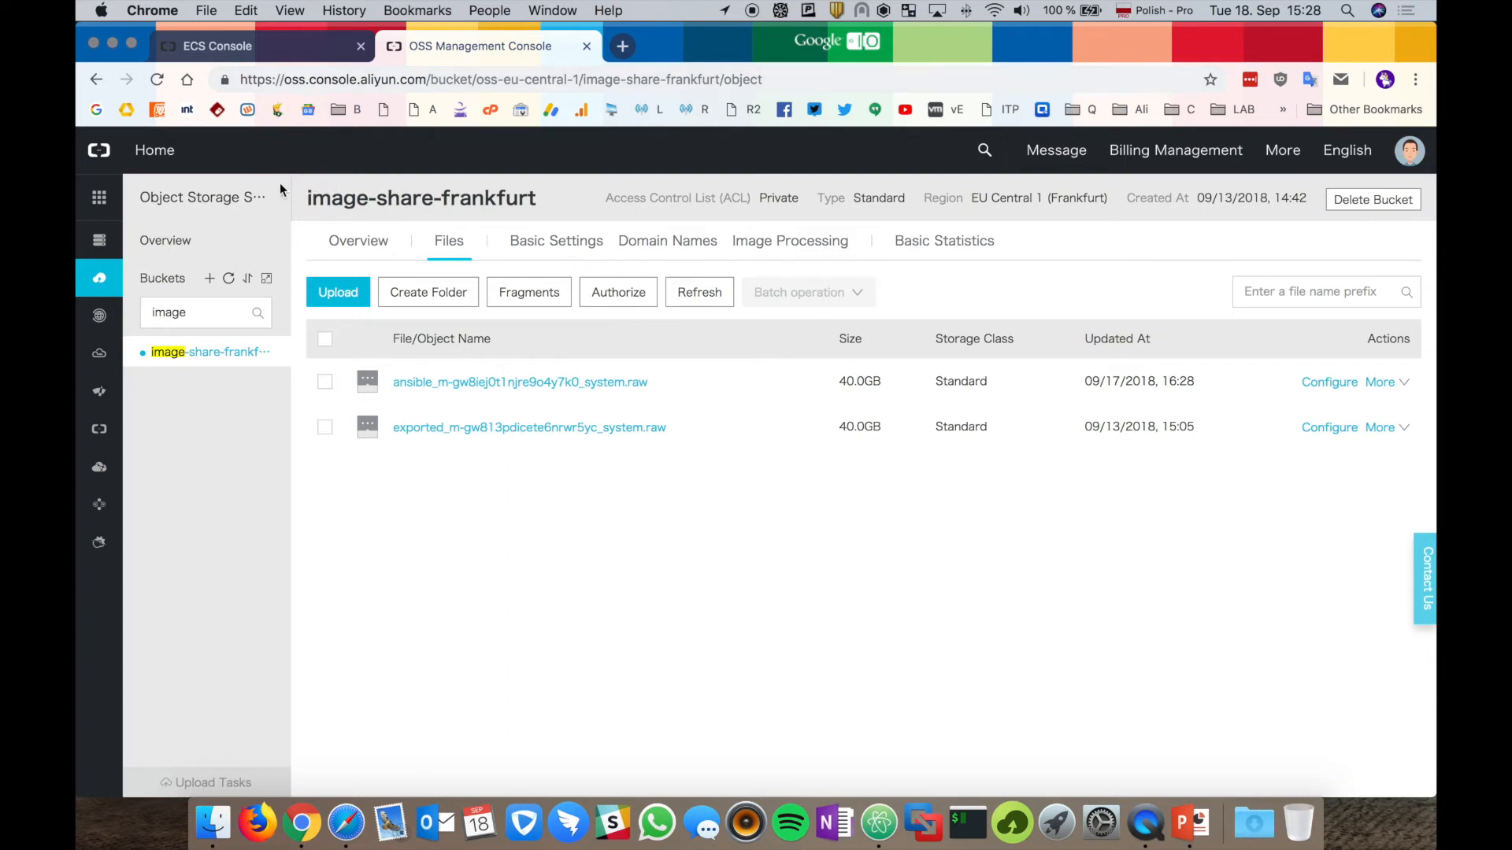
click(211, 278)
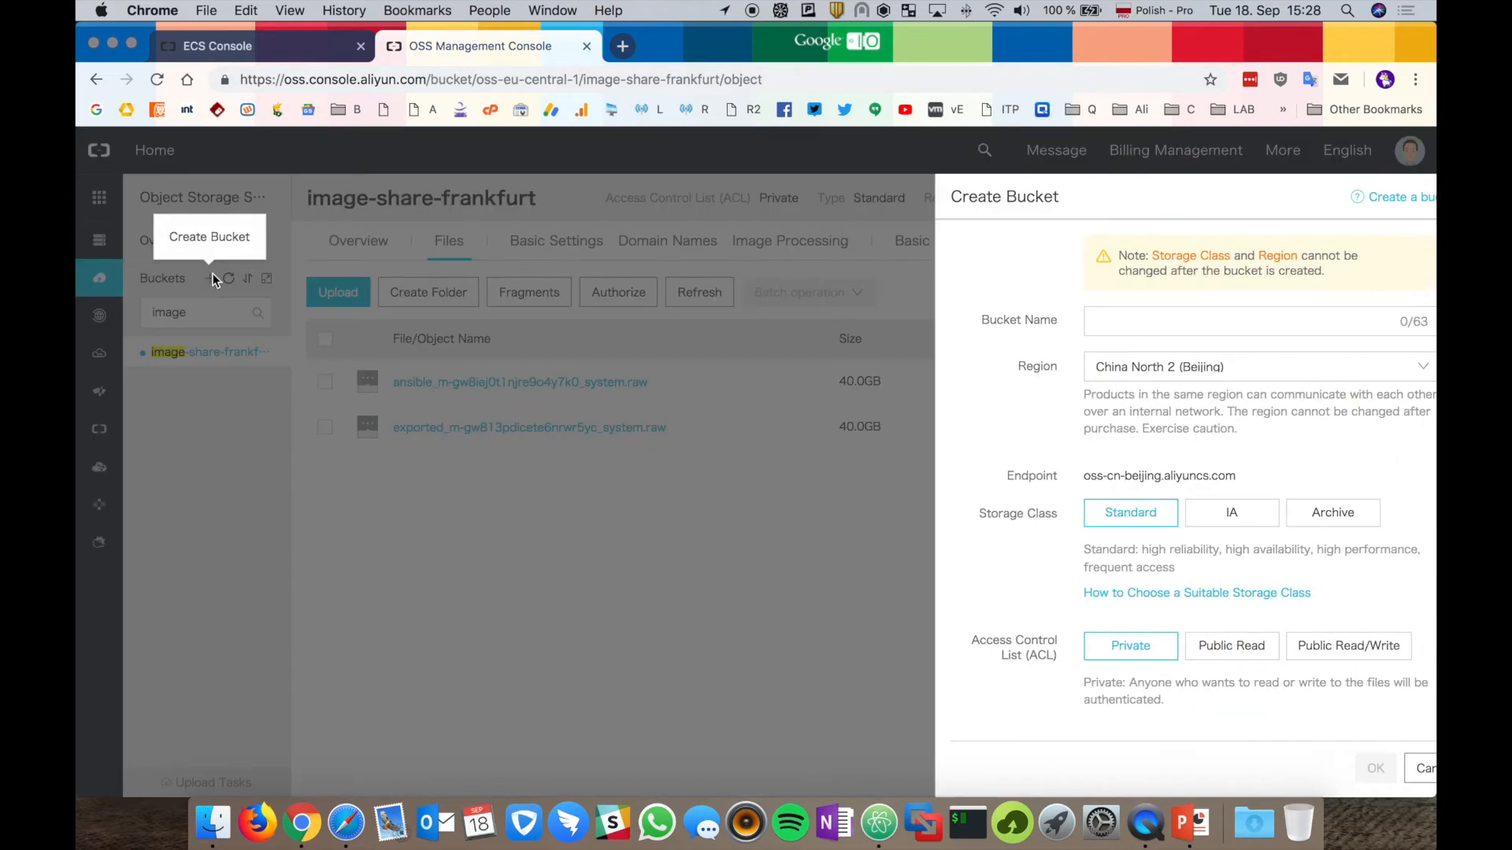
click(1064, 321)
text(imagl)
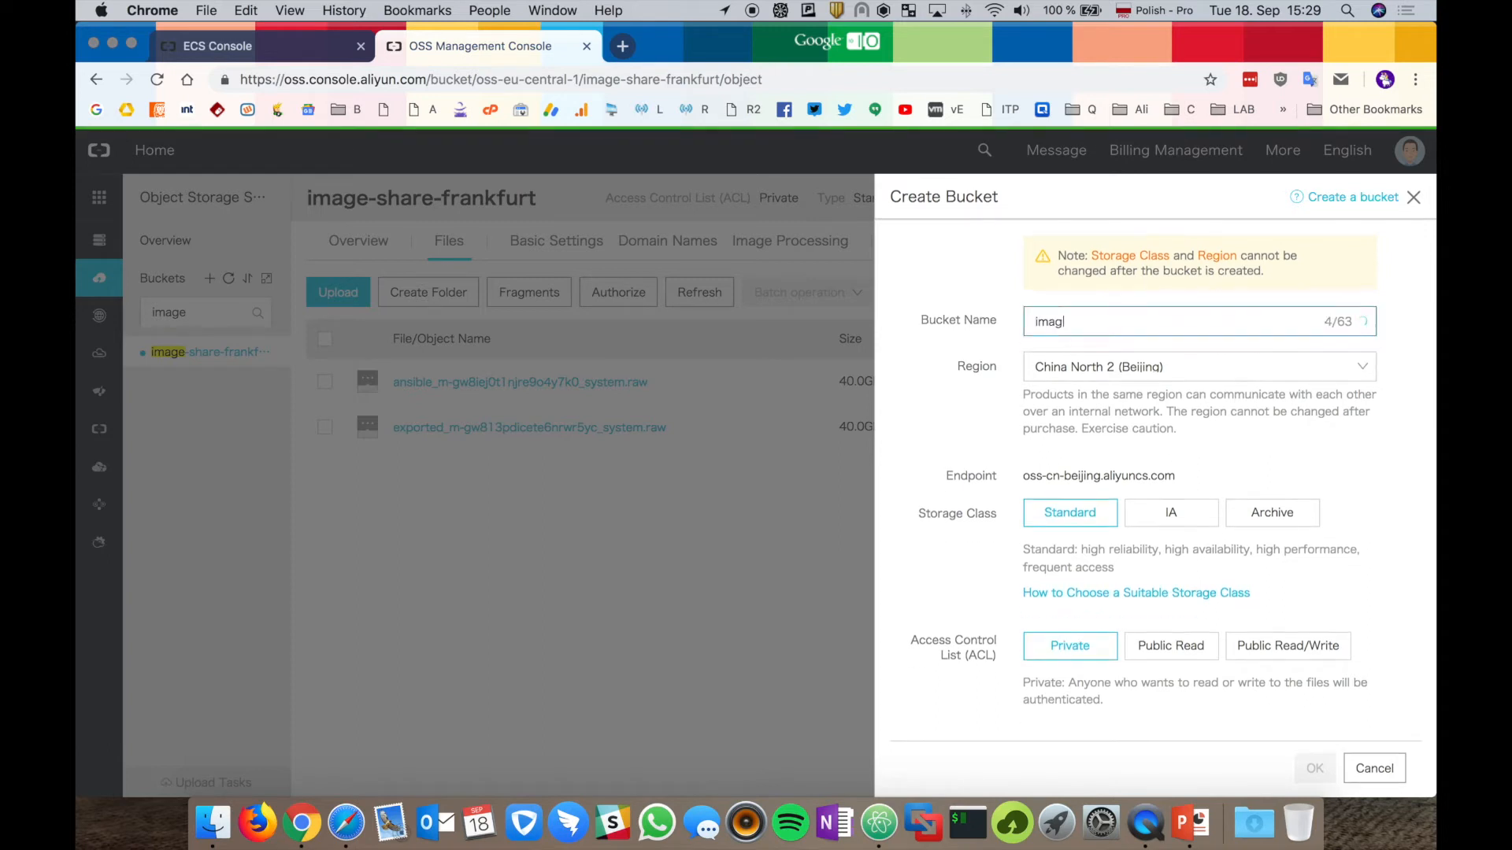
key(BackSpace)
key(BackSpace)
key(BackSpace)
key(BackSpace)
text(wm)
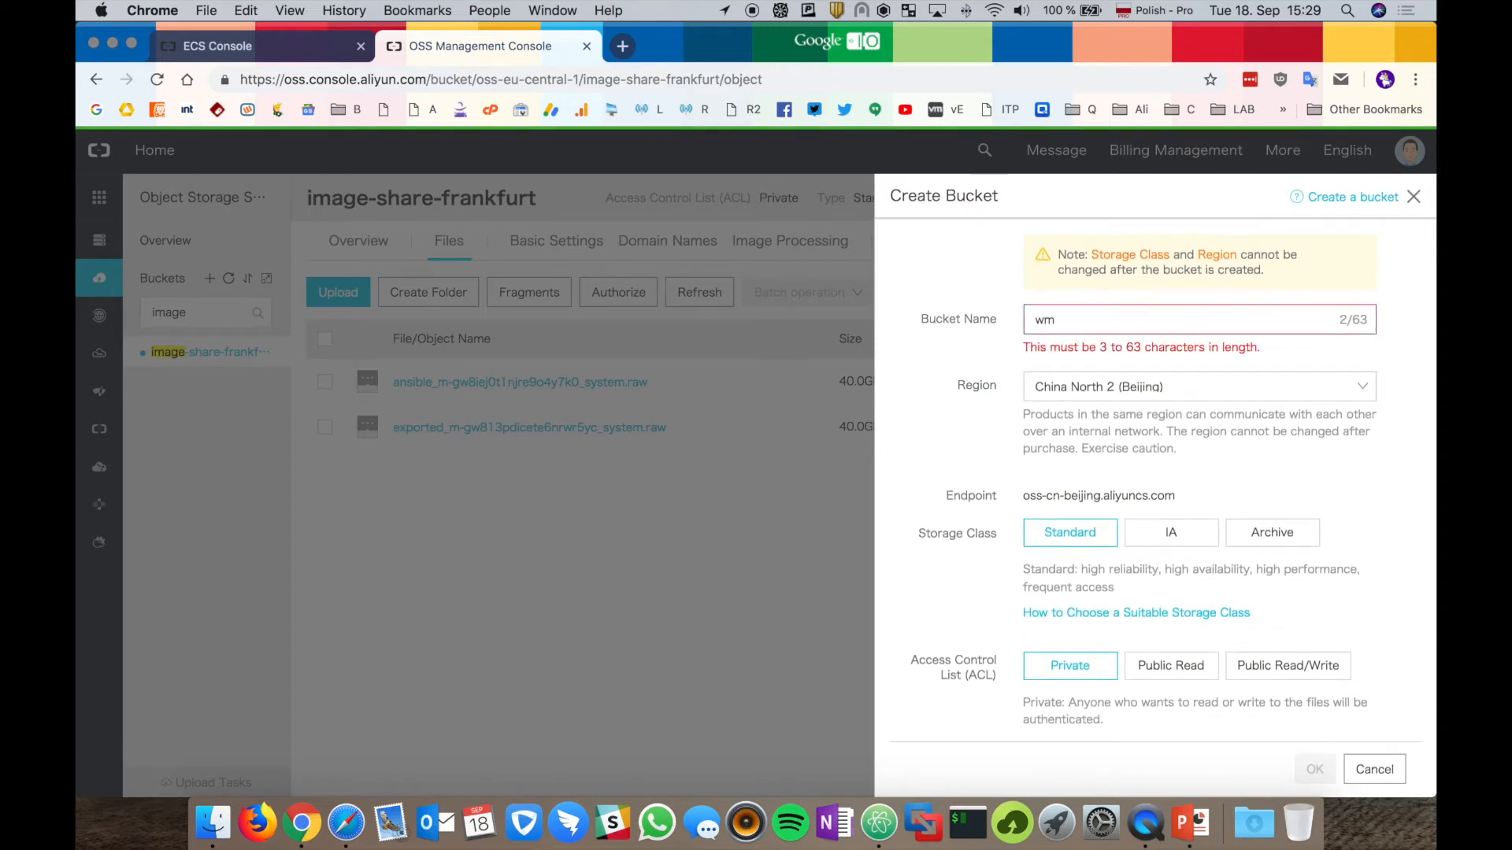
text(arusiak-)
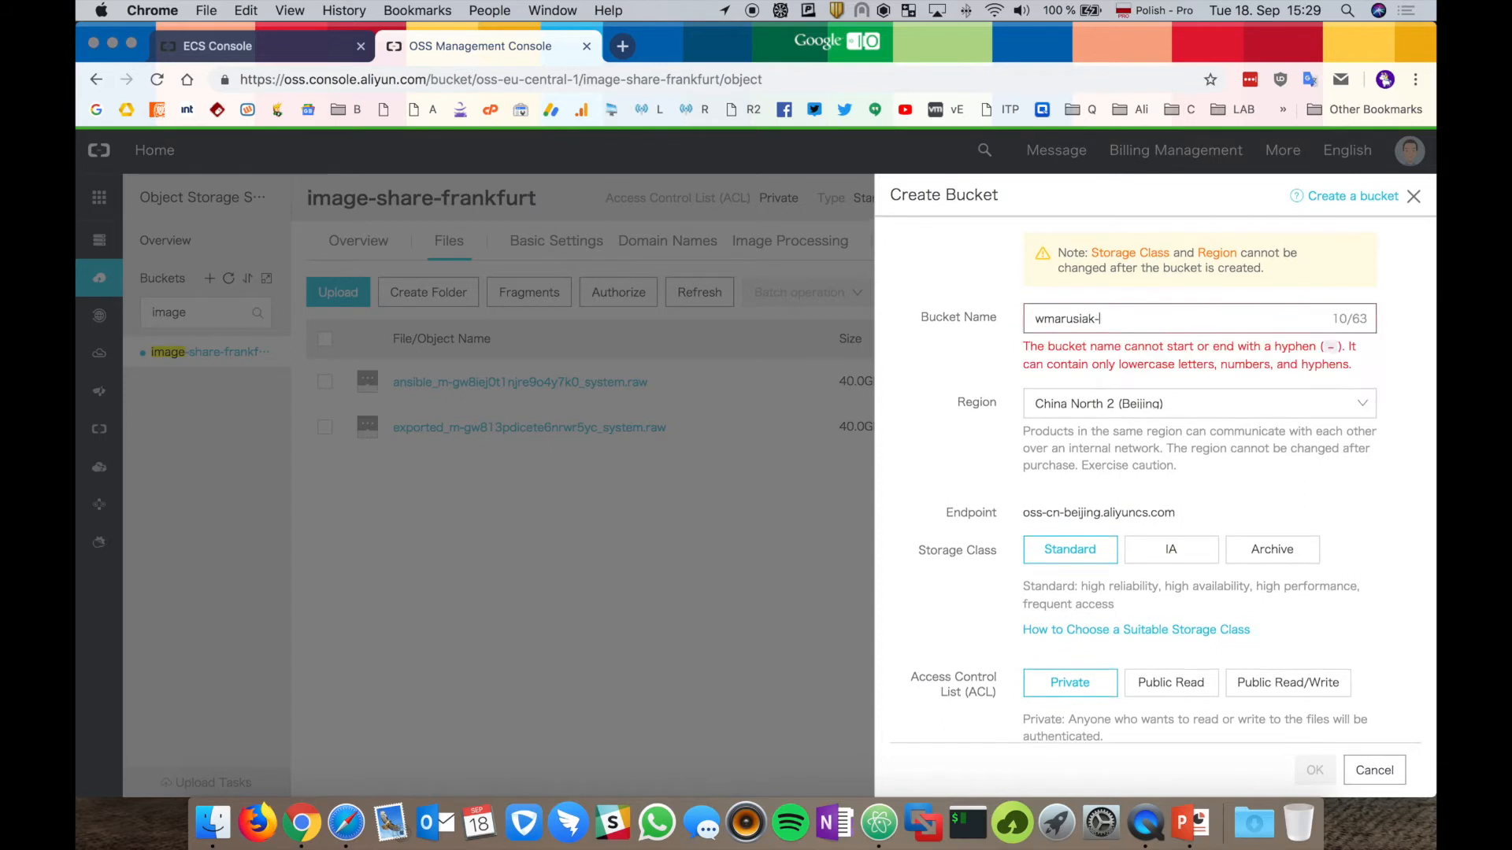
text(image-sharing)
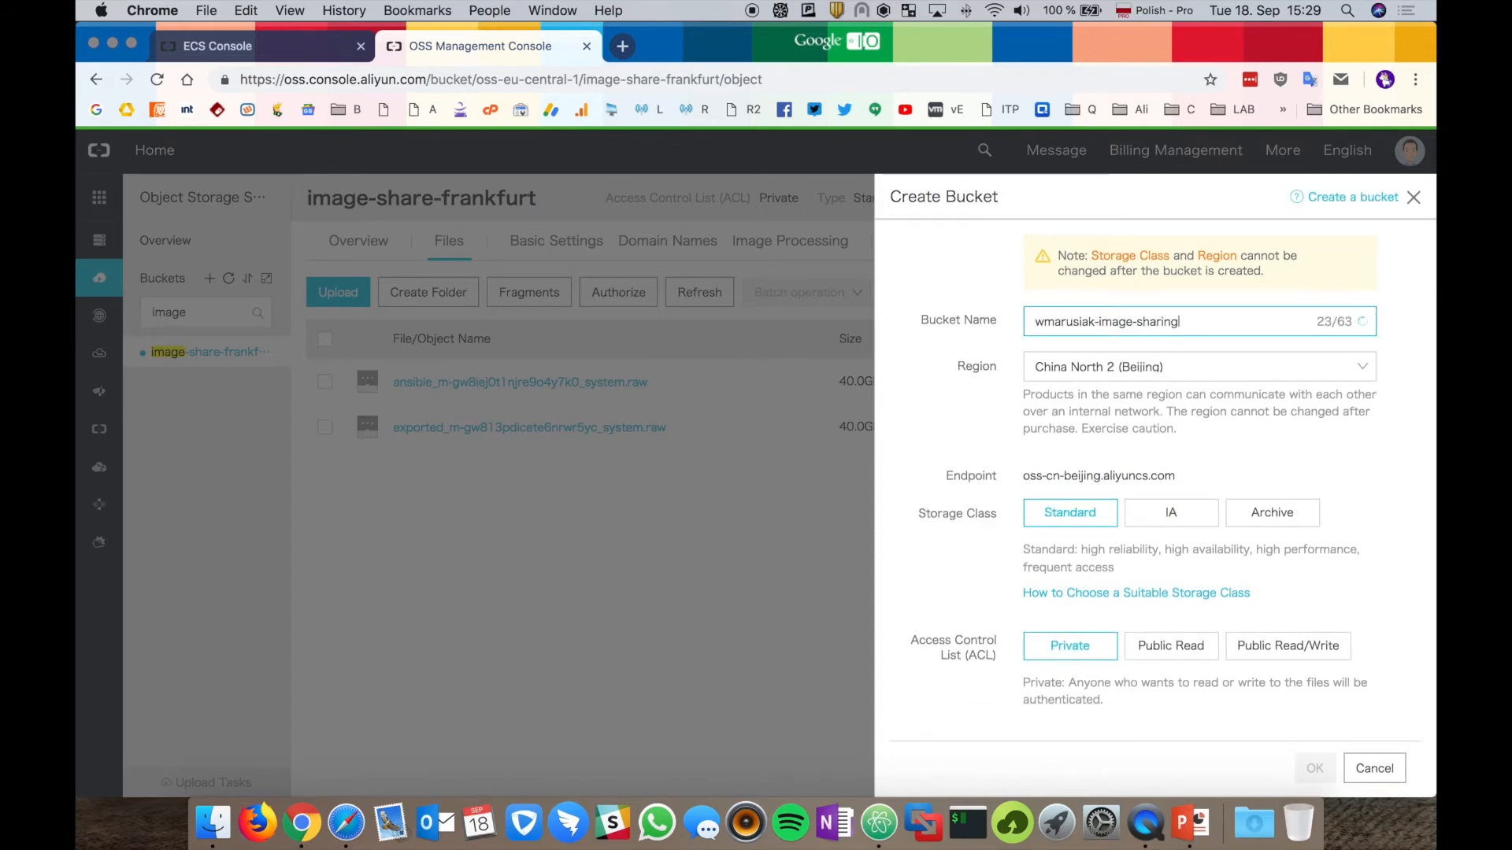
text(-bucket)
click(1132, 370)
scroll(1213, 524, down, 5)
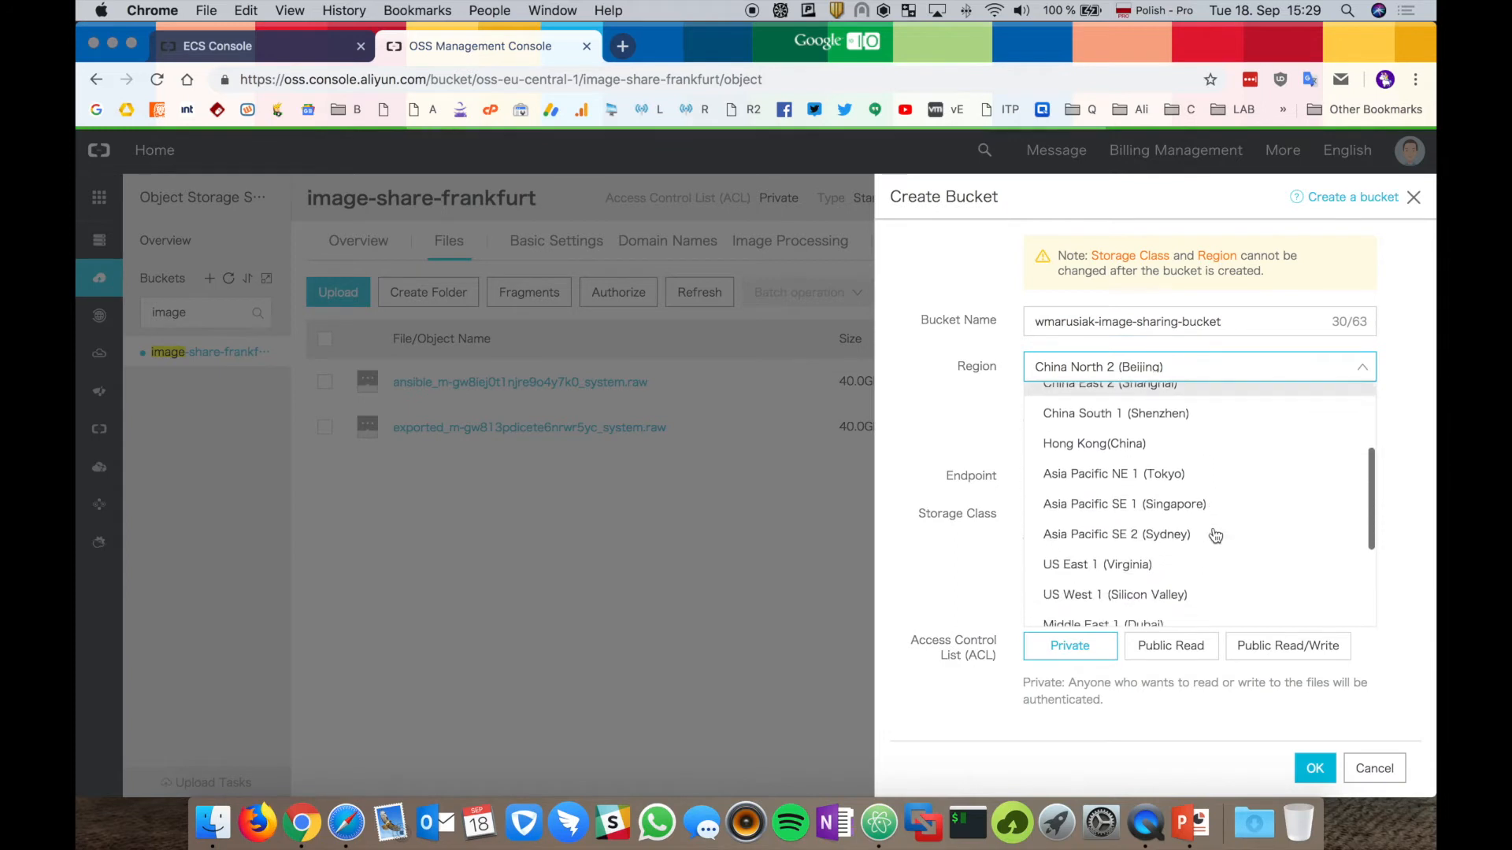
click(1193, 554)
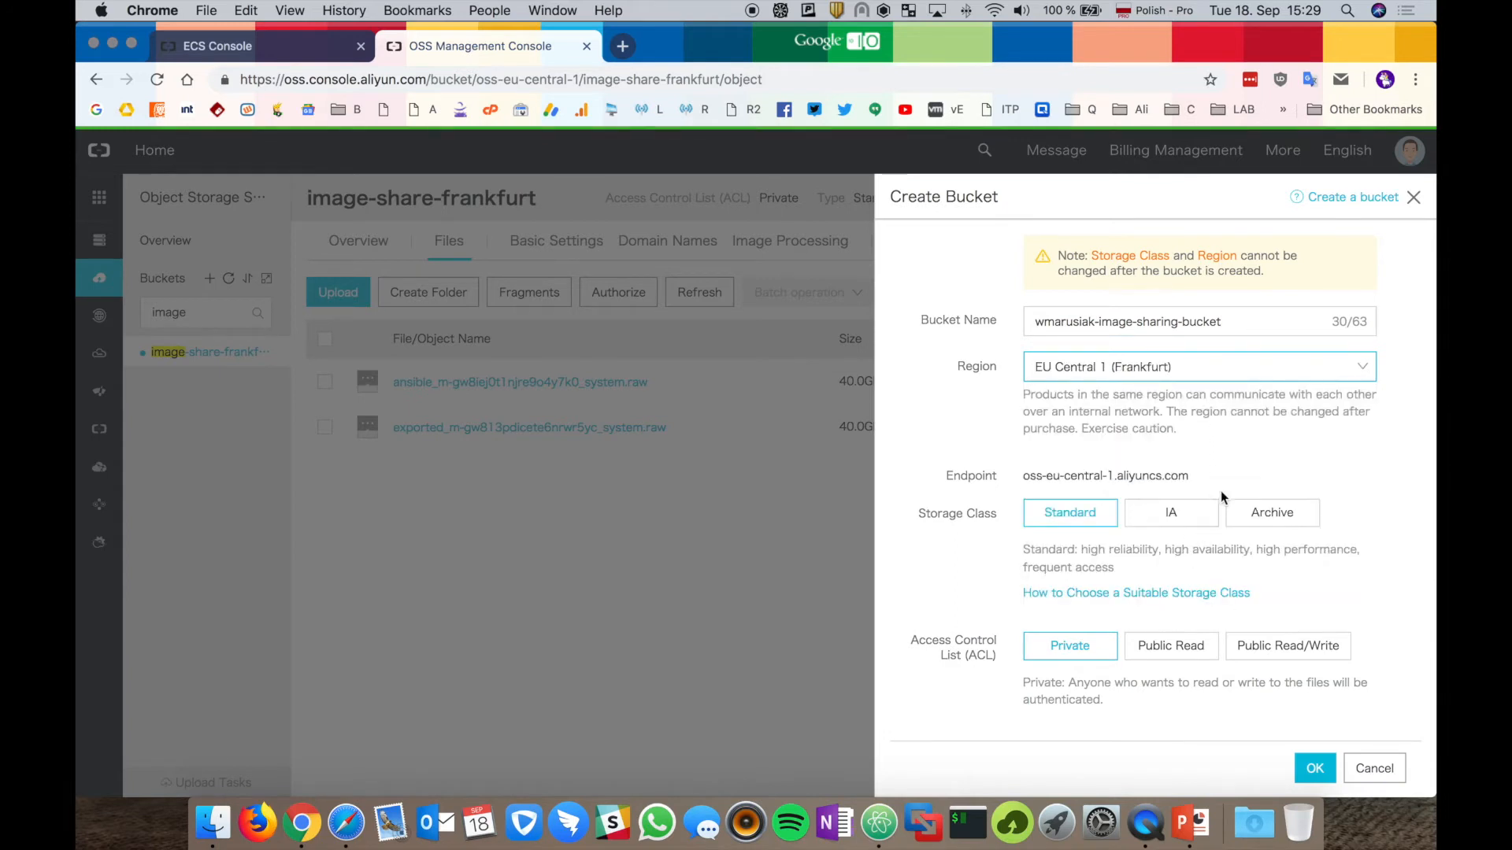
Create the bucket, then export image-export-demo into it with object prefix export.
click(1316, 767)
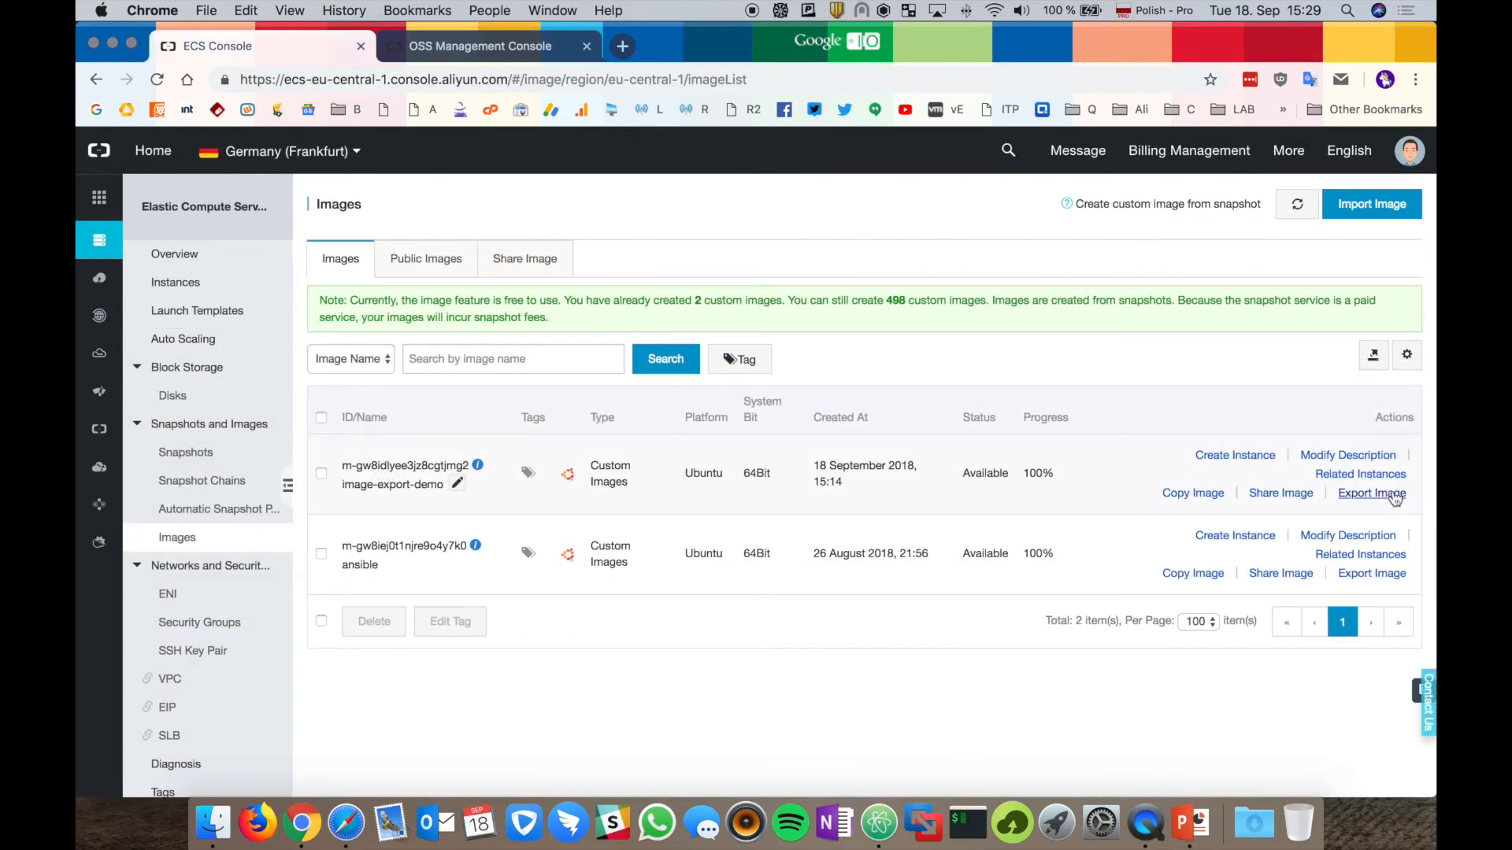
click(1392, 494)
scroll(819, 425, down, 1)
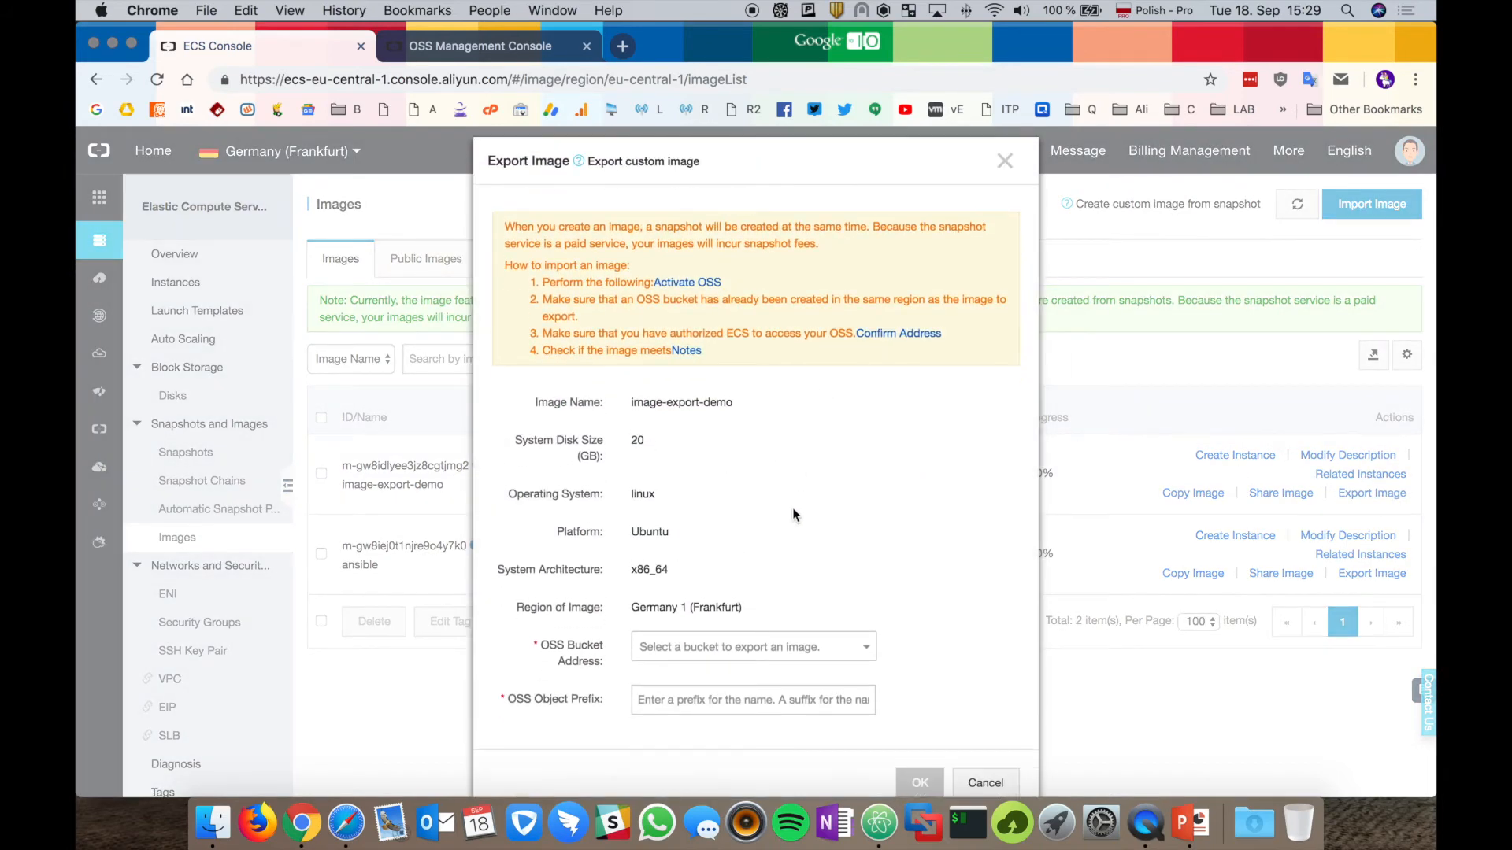
click(753, 647)
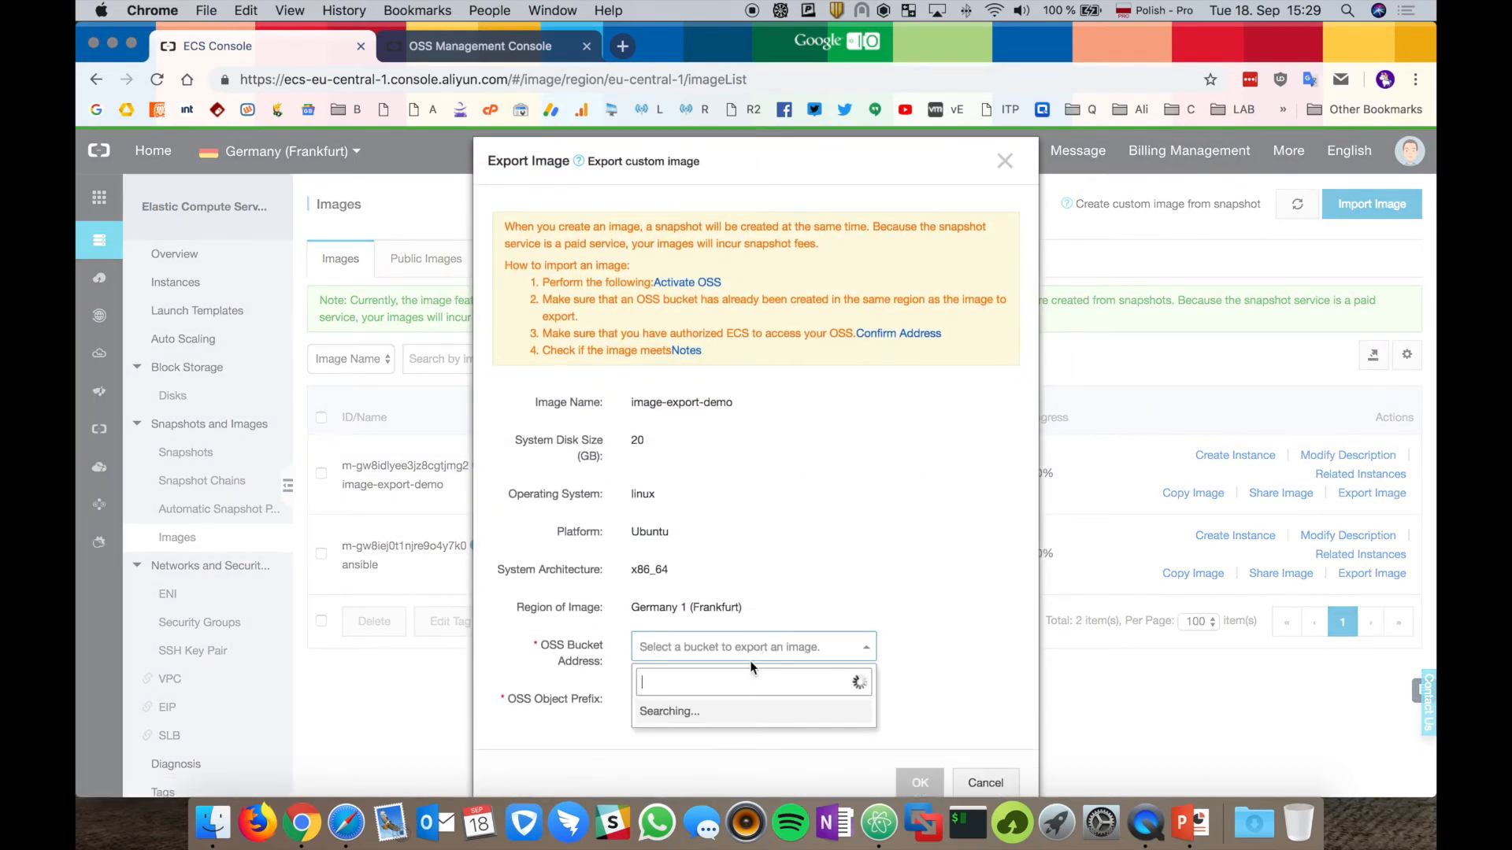
click(733, 708)
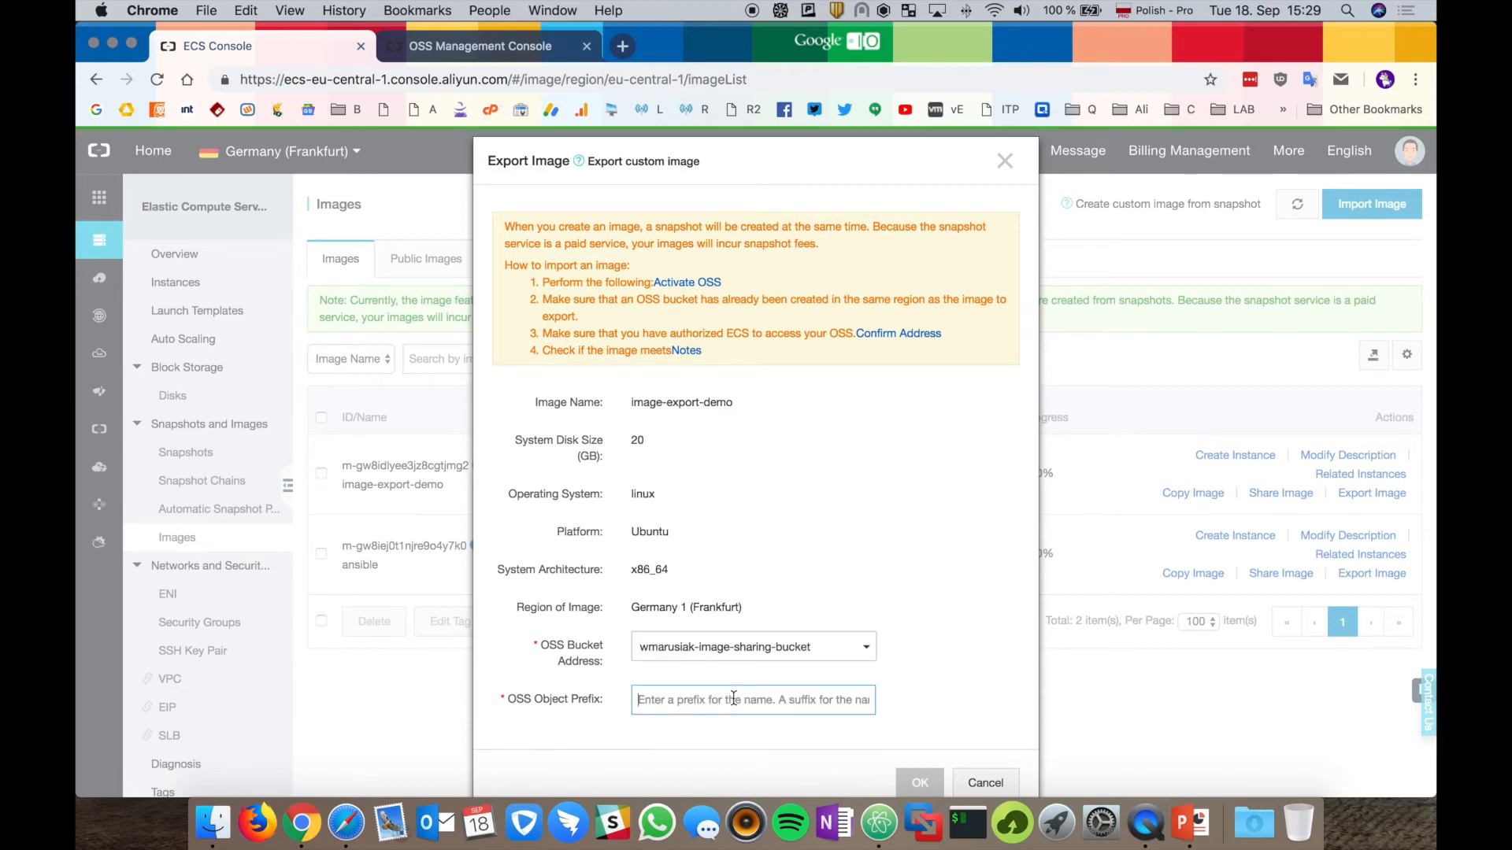
text(e)
key(BackSpace)
text(export)
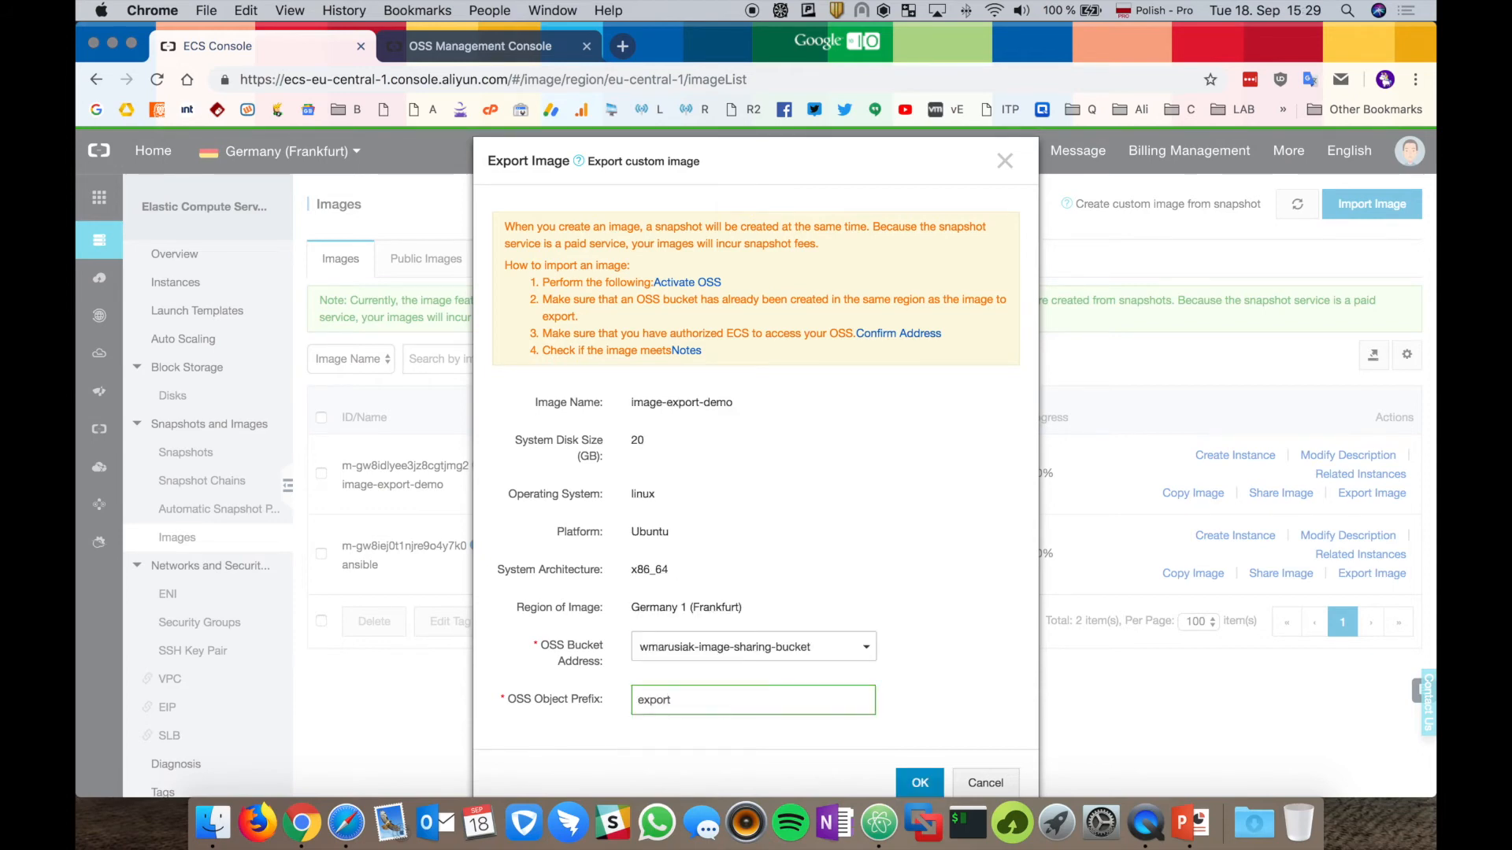
key(Return)
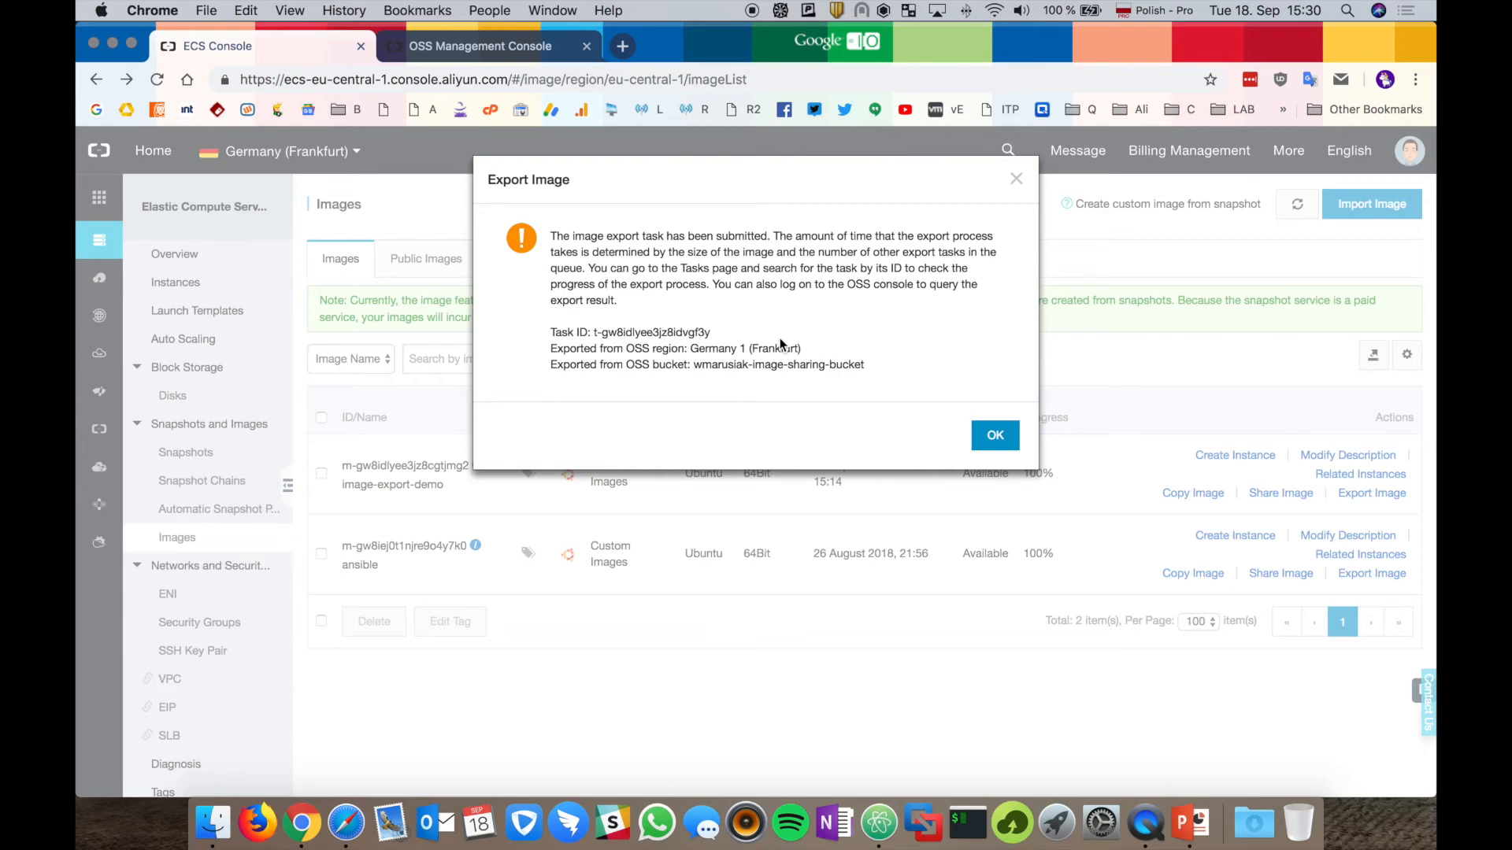
In the OSS bucket, check the Fragments list for the in-progress export upload, then close it.
key(ctrl+Tab)
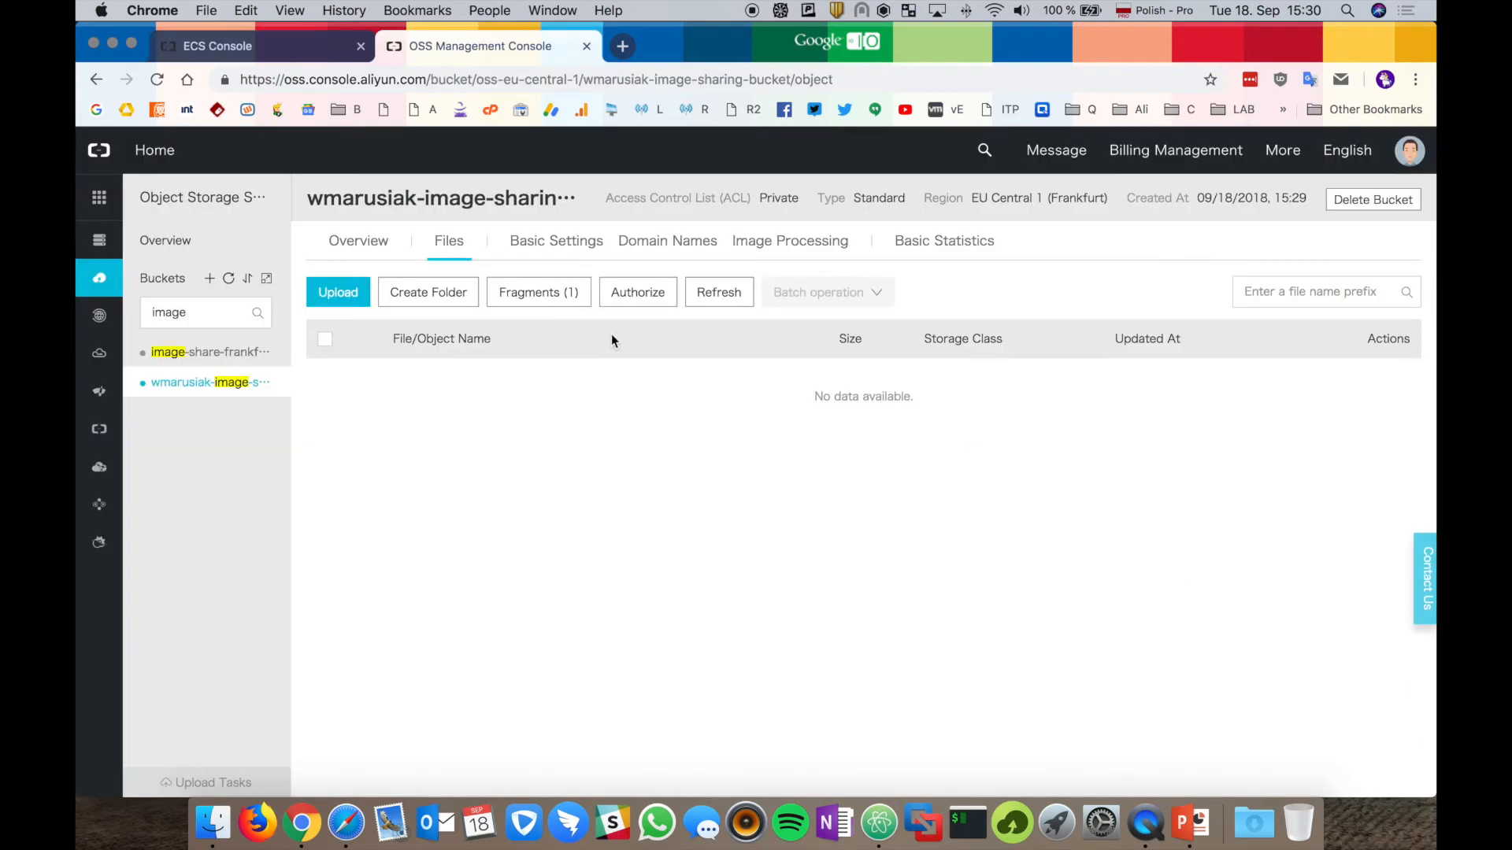
click(556, 292)
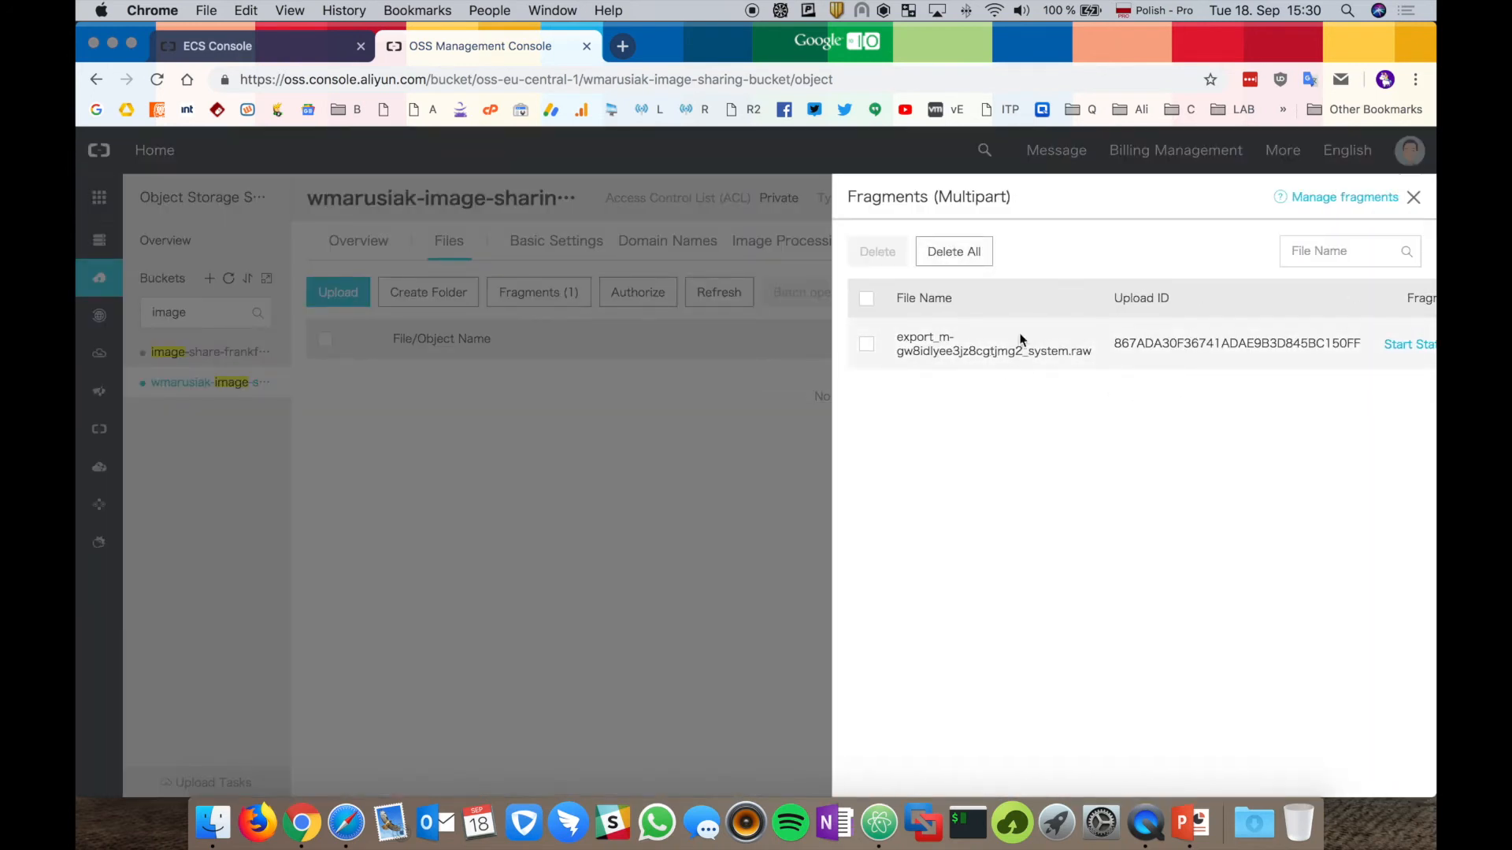
click(1414, 199)
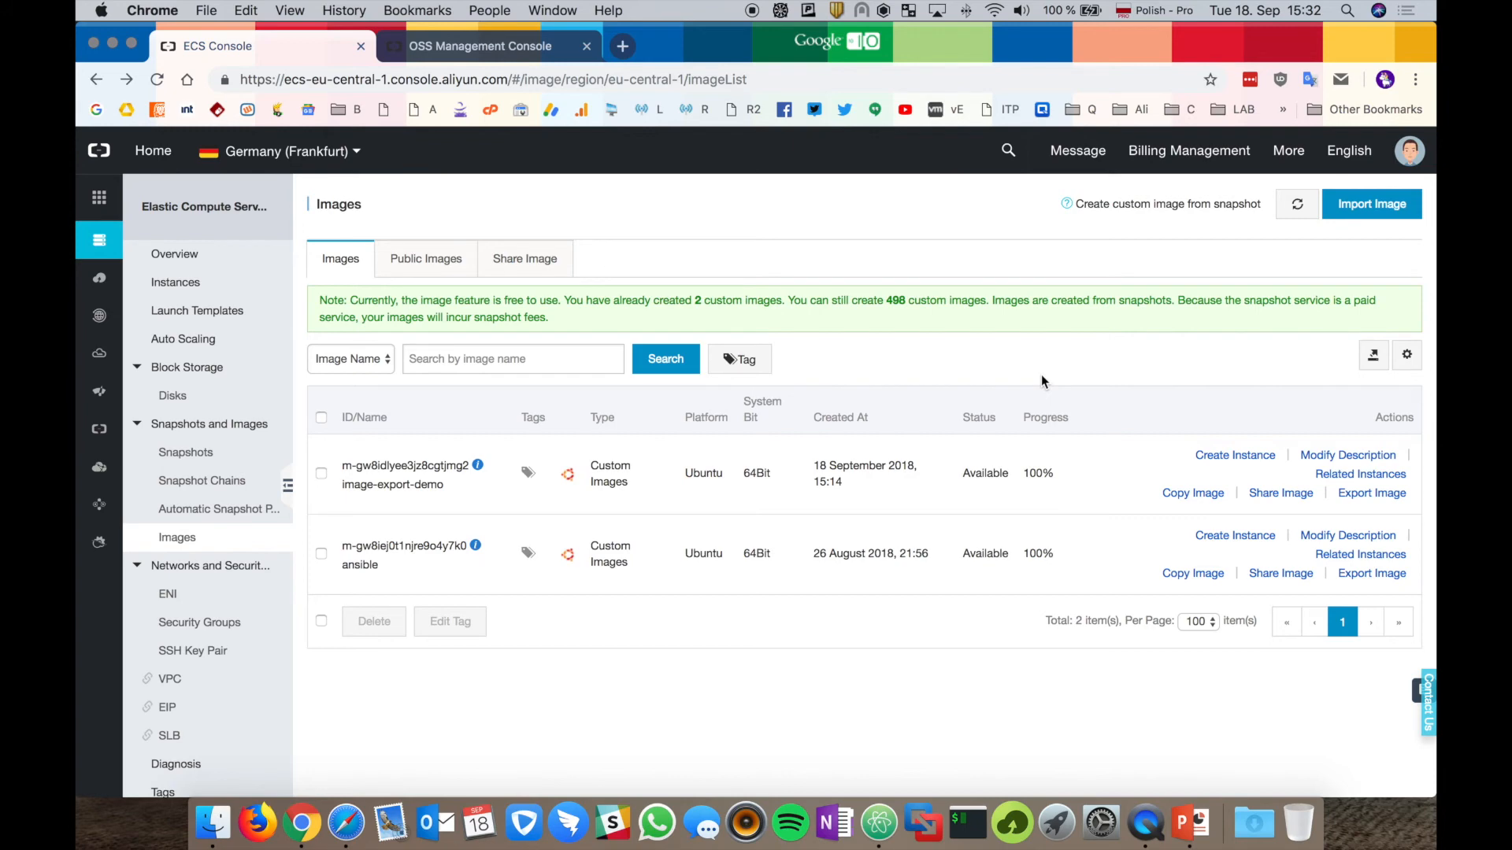
Open the Import Image form, then copy the ansible RAW file's URL from the image-share-frankfurt bucket.
click(1372, 207)
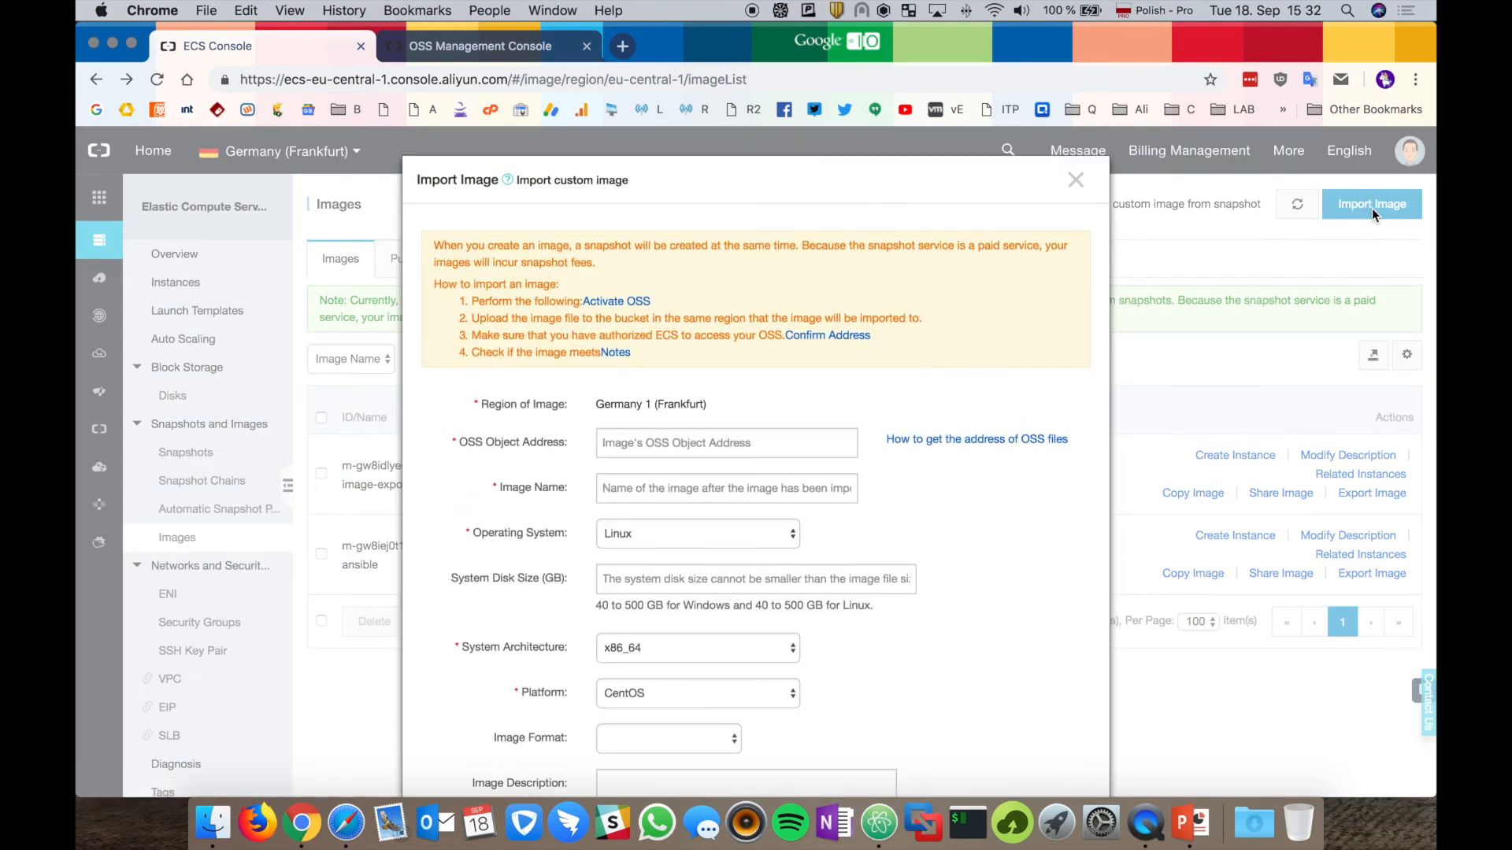
click(756, 443)
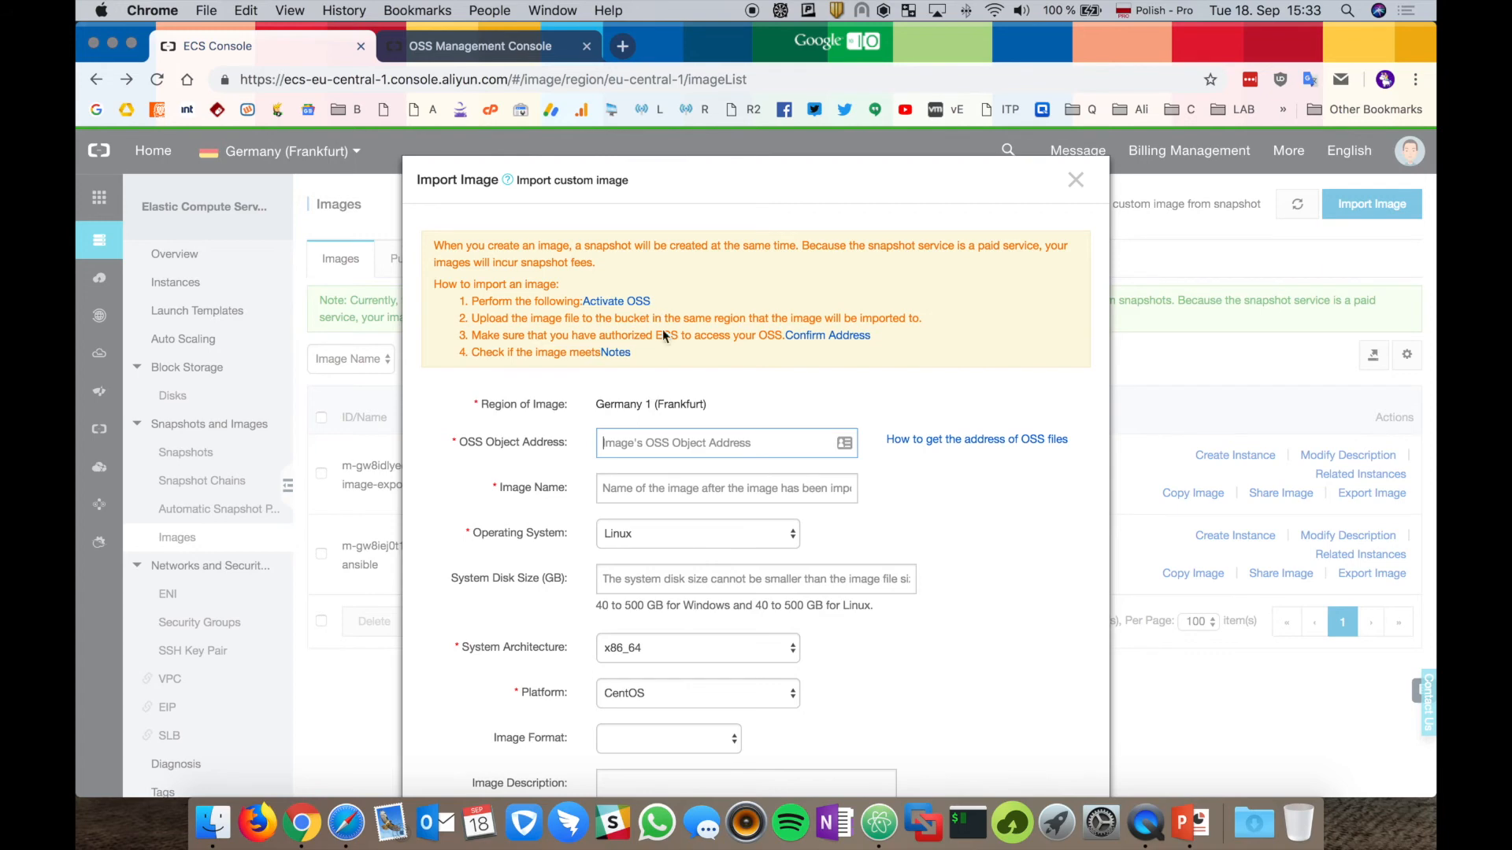
click(513, 49)
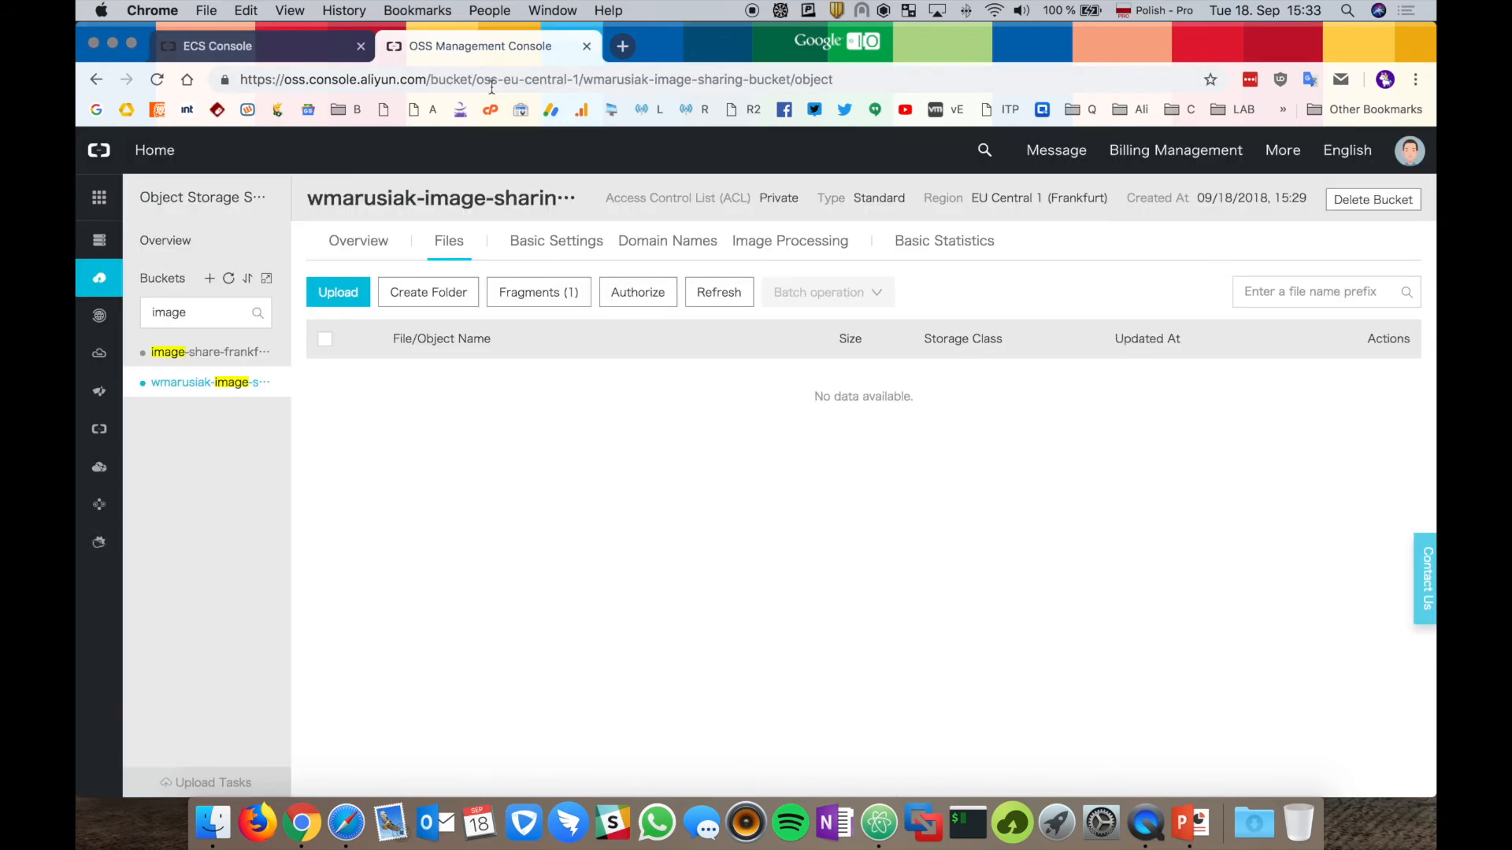
click(245, 352)
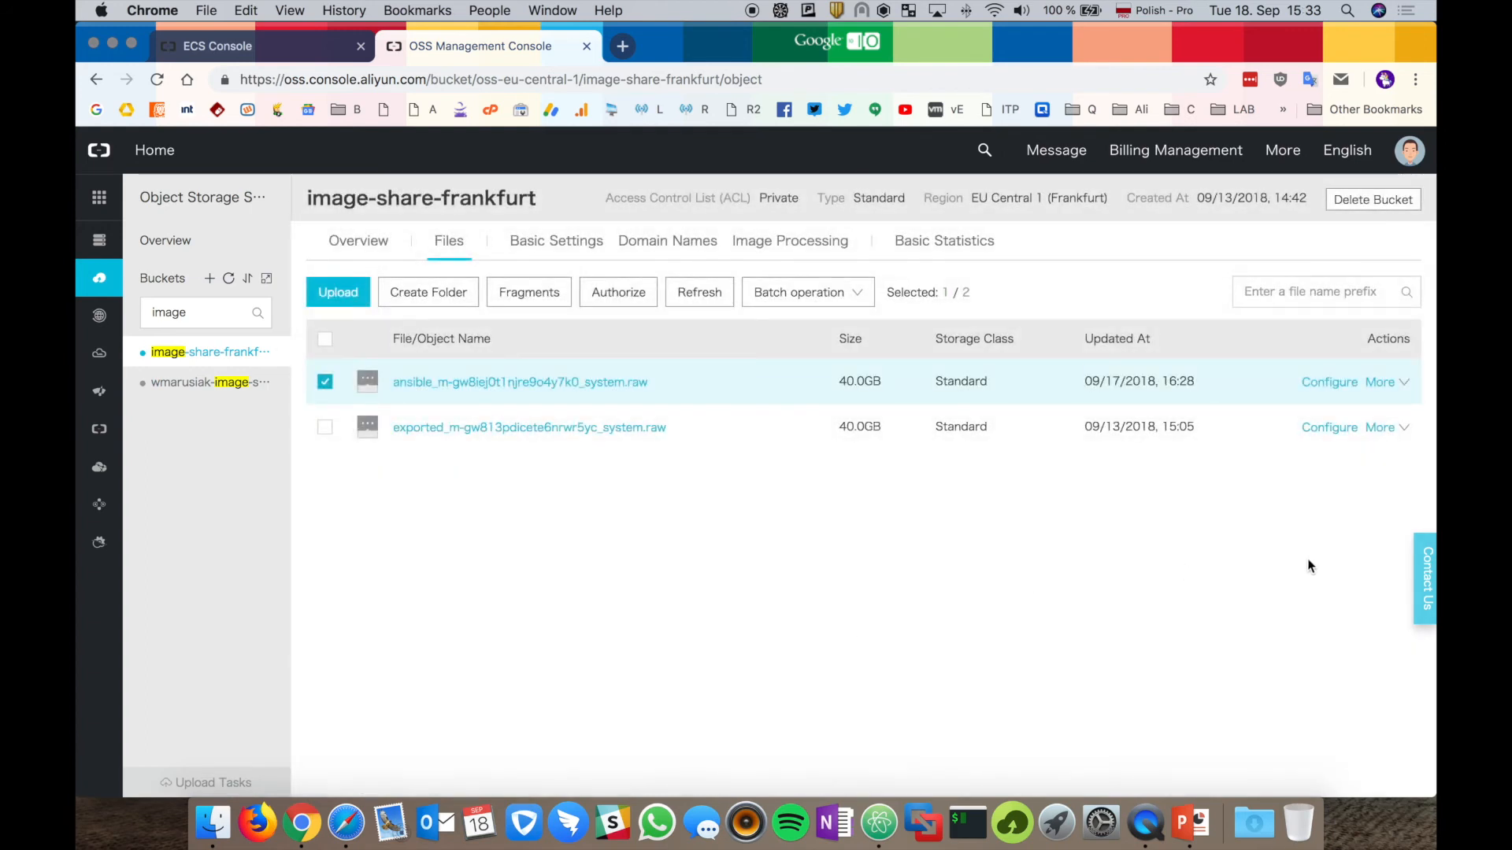
click(1403, 383)
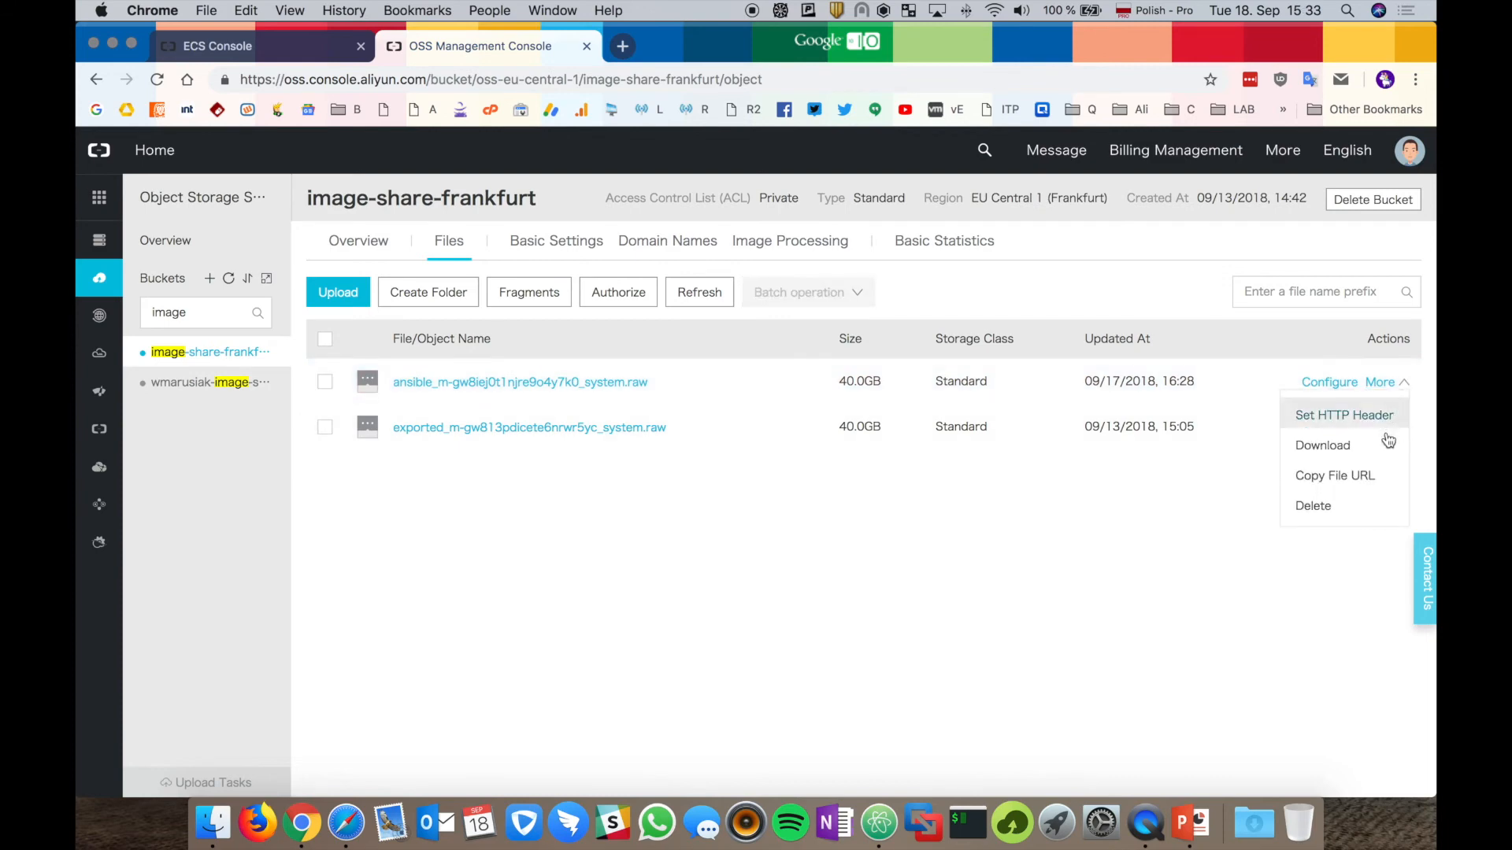
click(1359, 476)
click(918, 494)
click(319, 55)
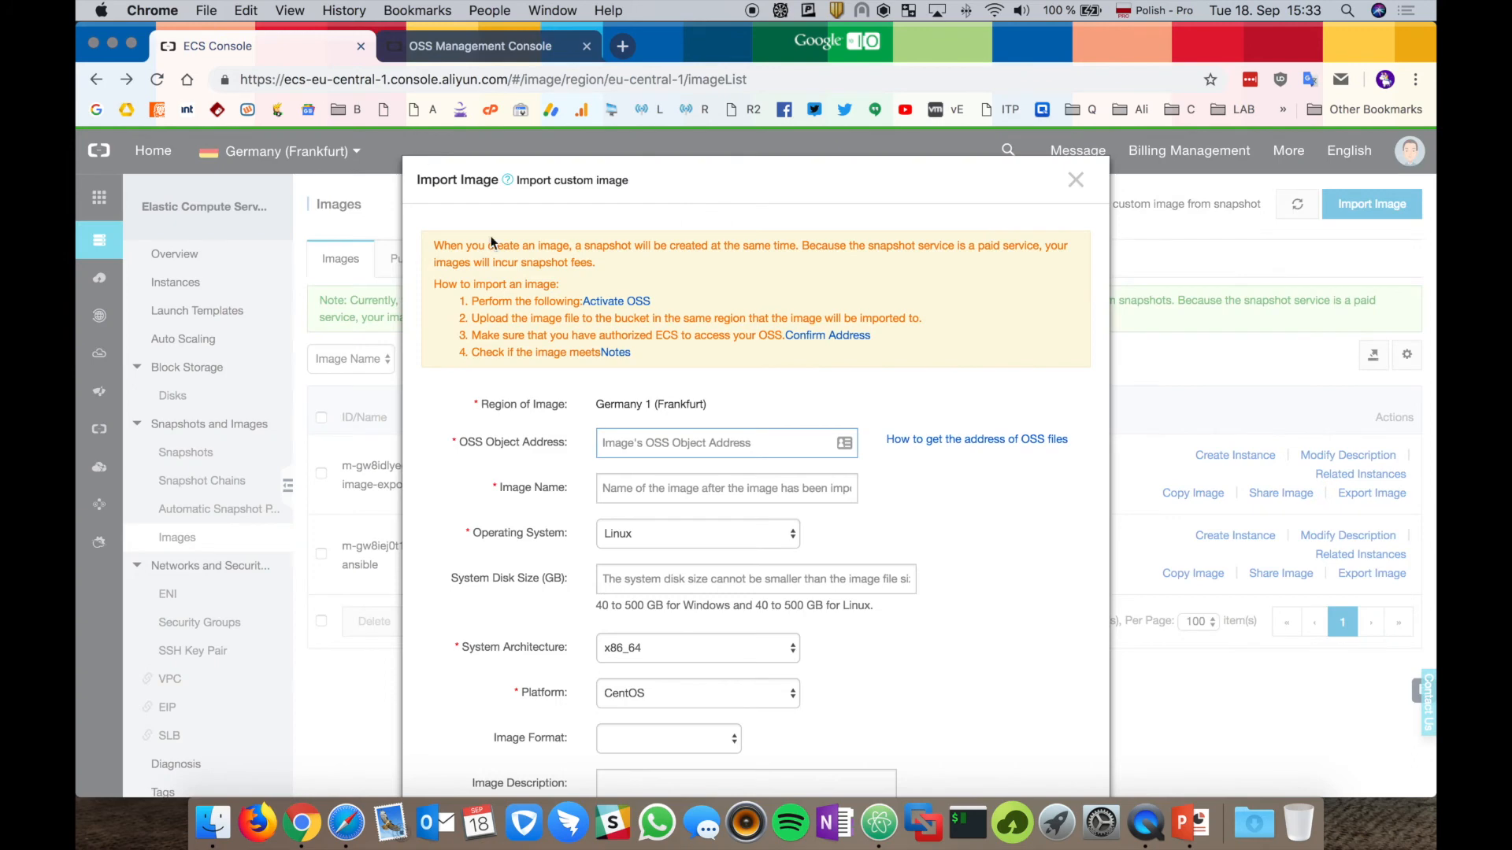
Paste the copied OSS file URL and name the image 'import-export-demo-image-from-oss'.
click(605, 444)
key(super+v)
click(677, 488)
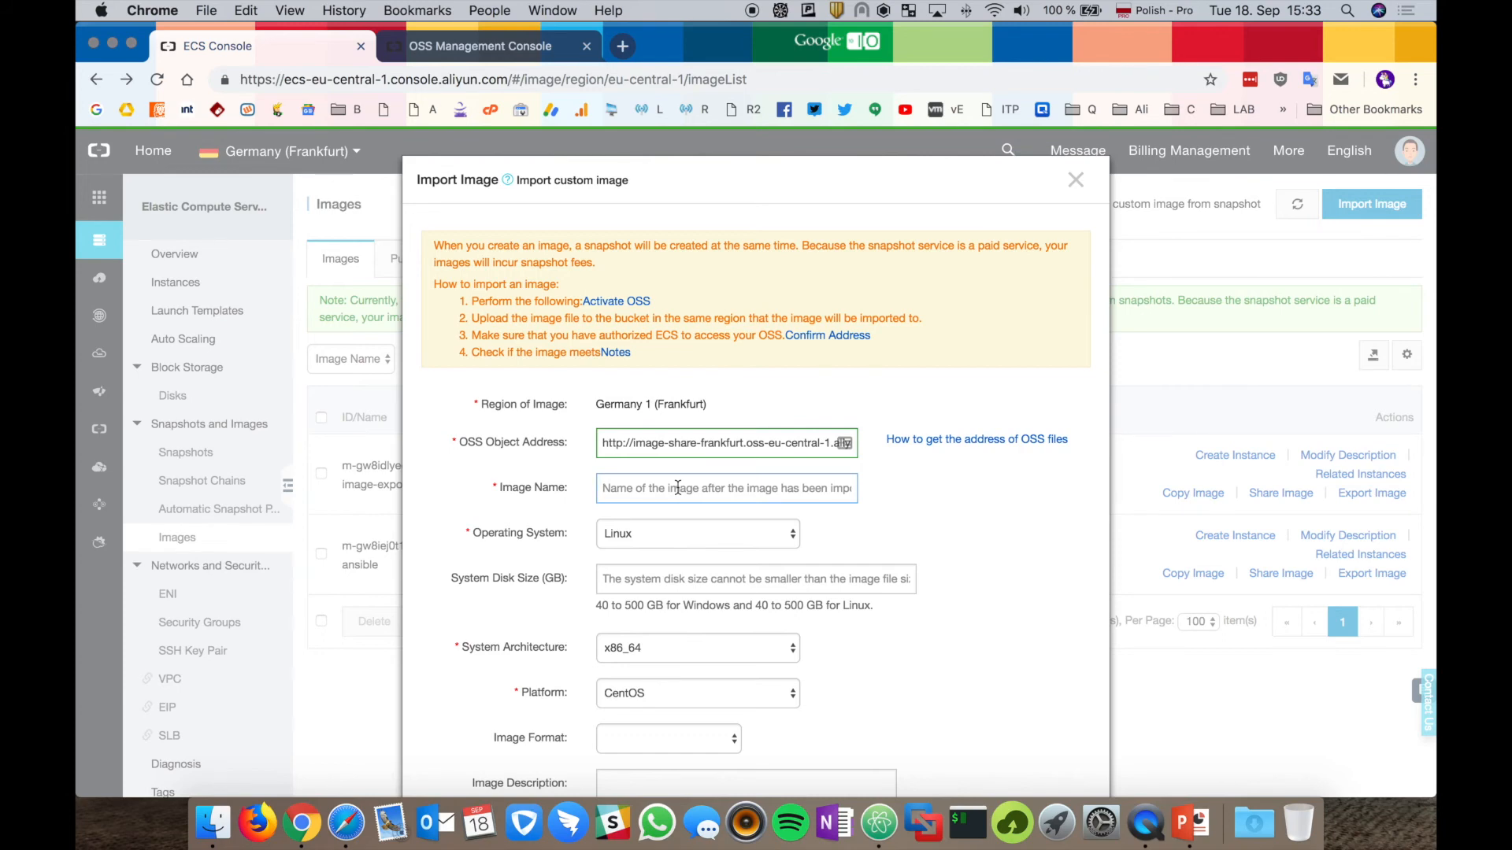
text(c)
key(BackSpace)
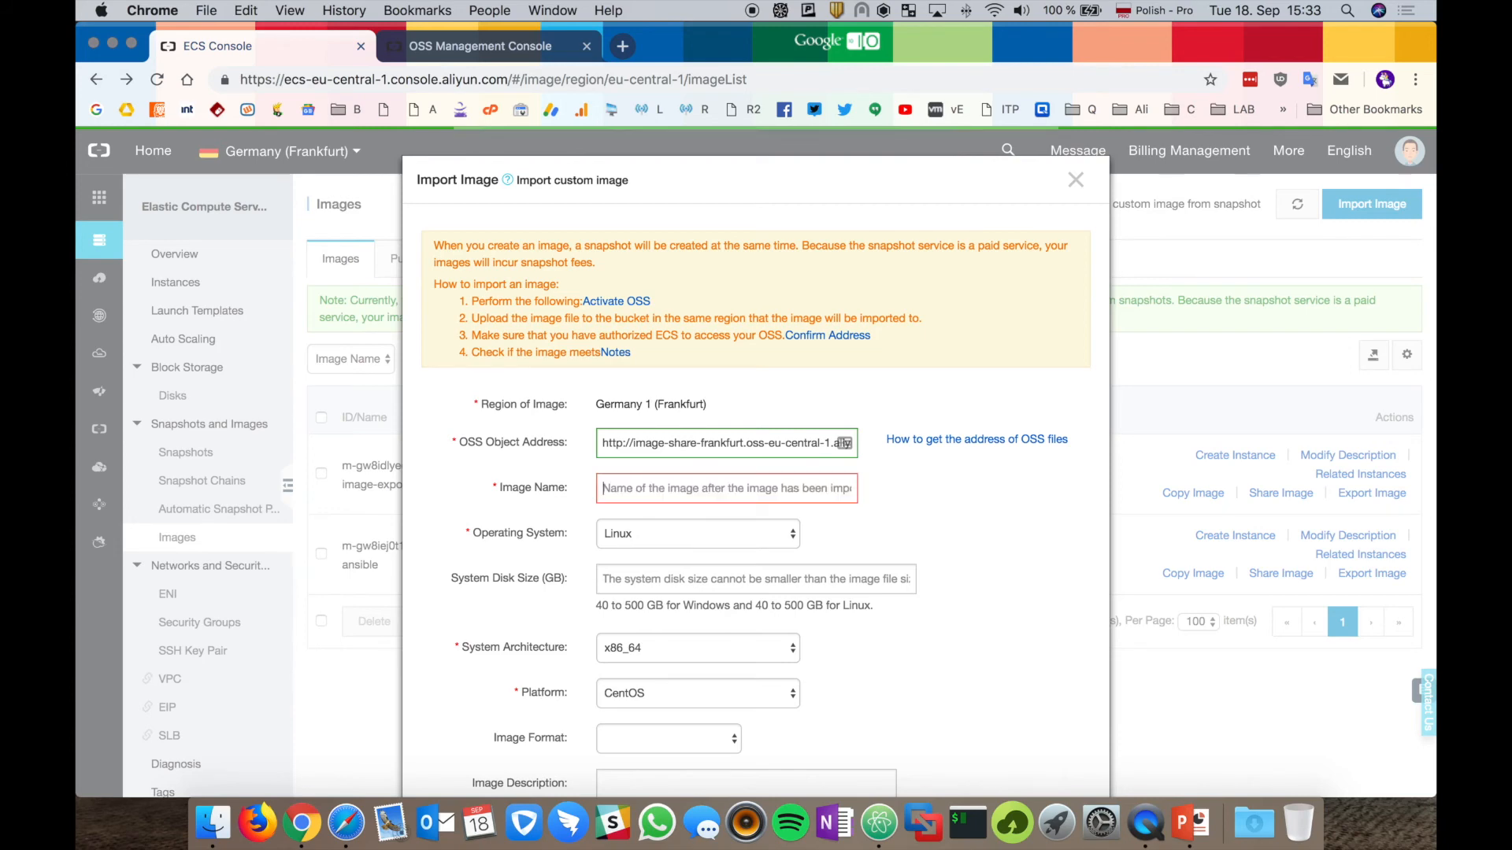
text(i)
key(BackSpace)
text(imp)
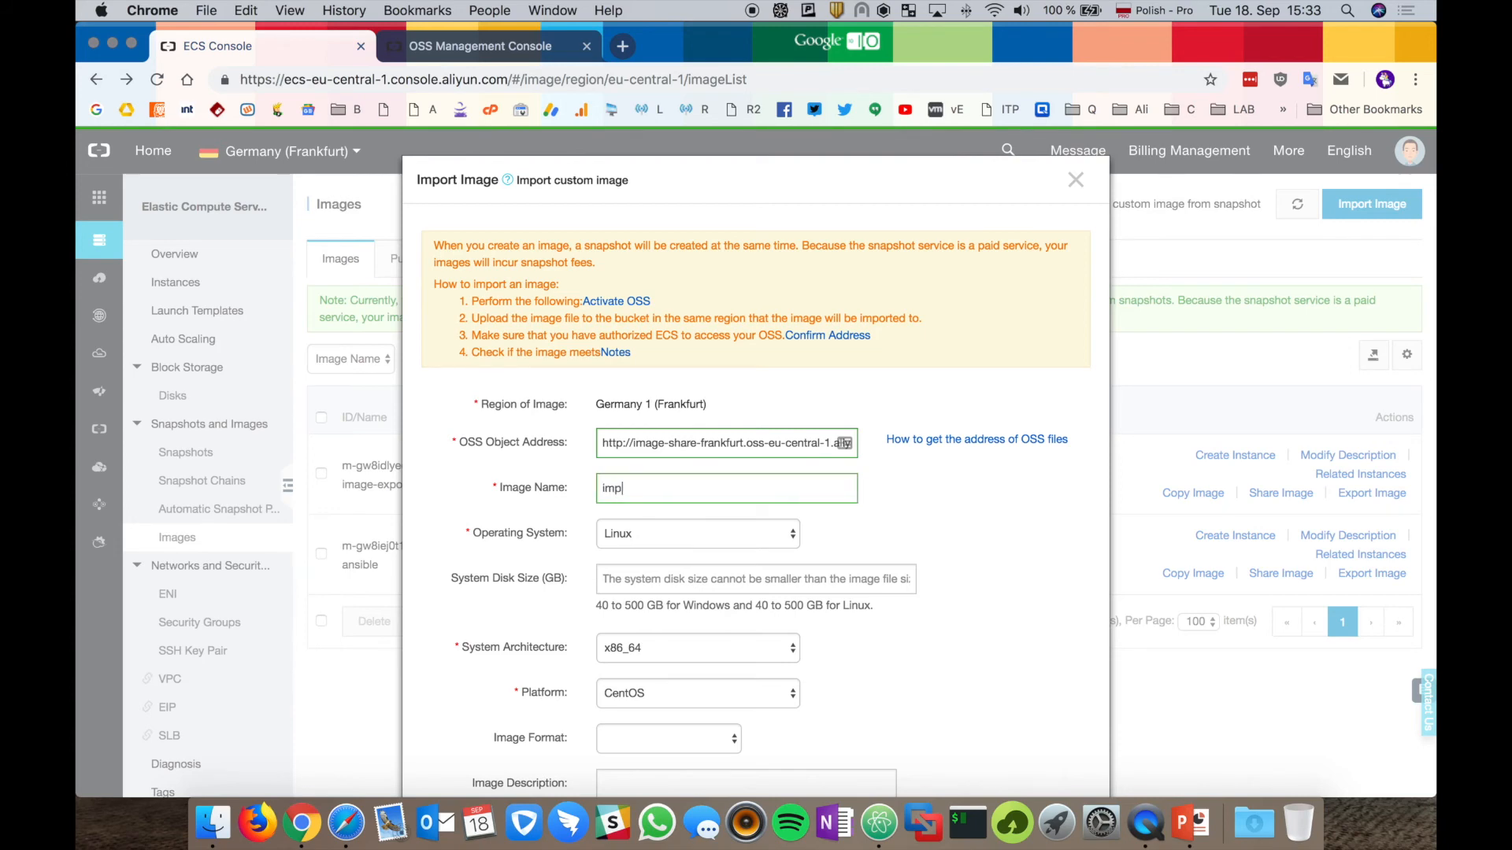
text(ort-export-dem)
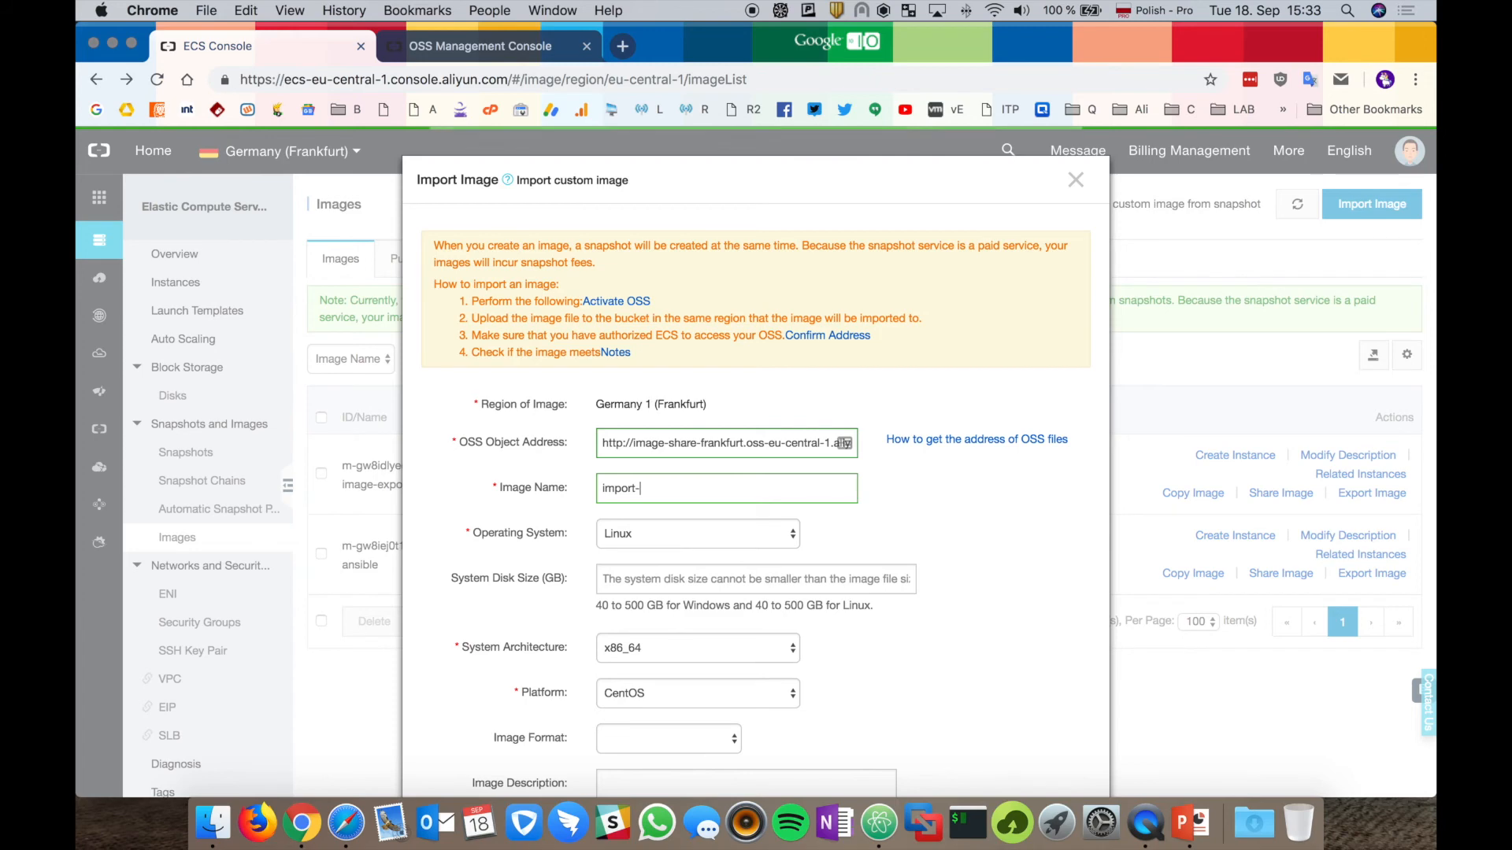
text(o-image-)
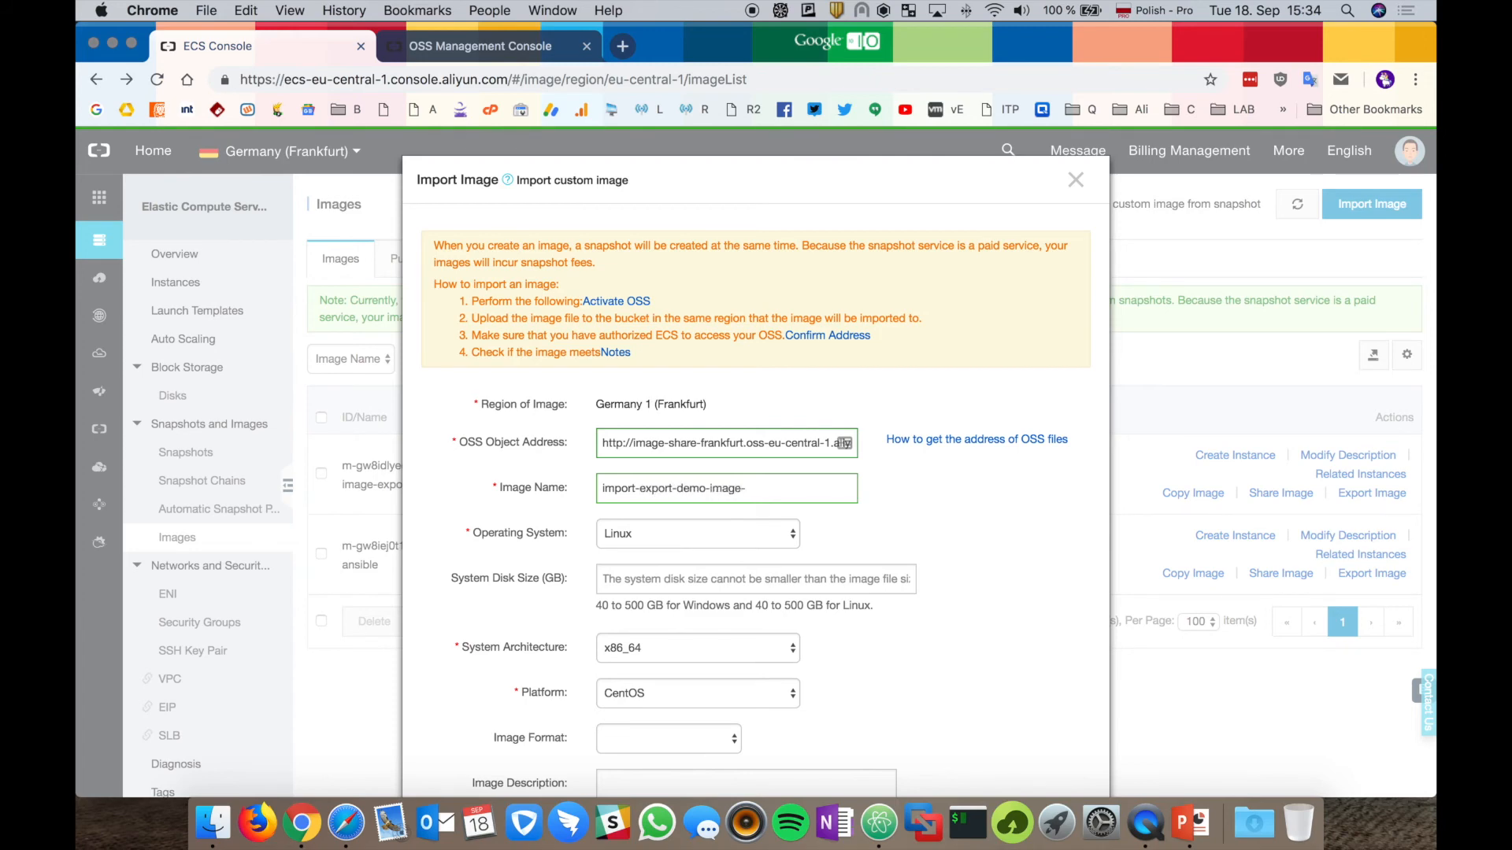
text(from-oss)
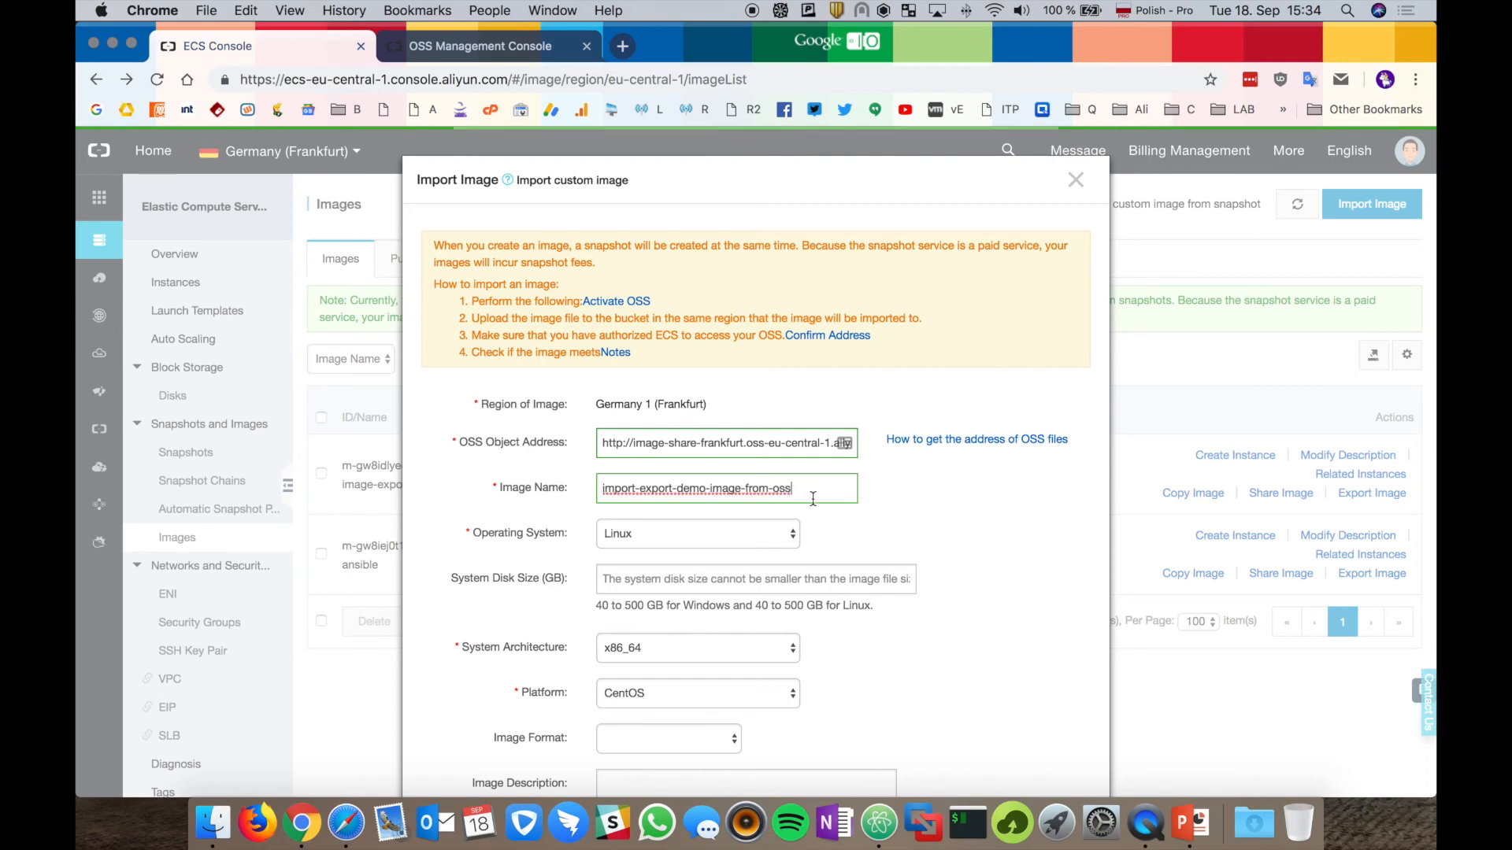
scroll(816, 512, down, 5)
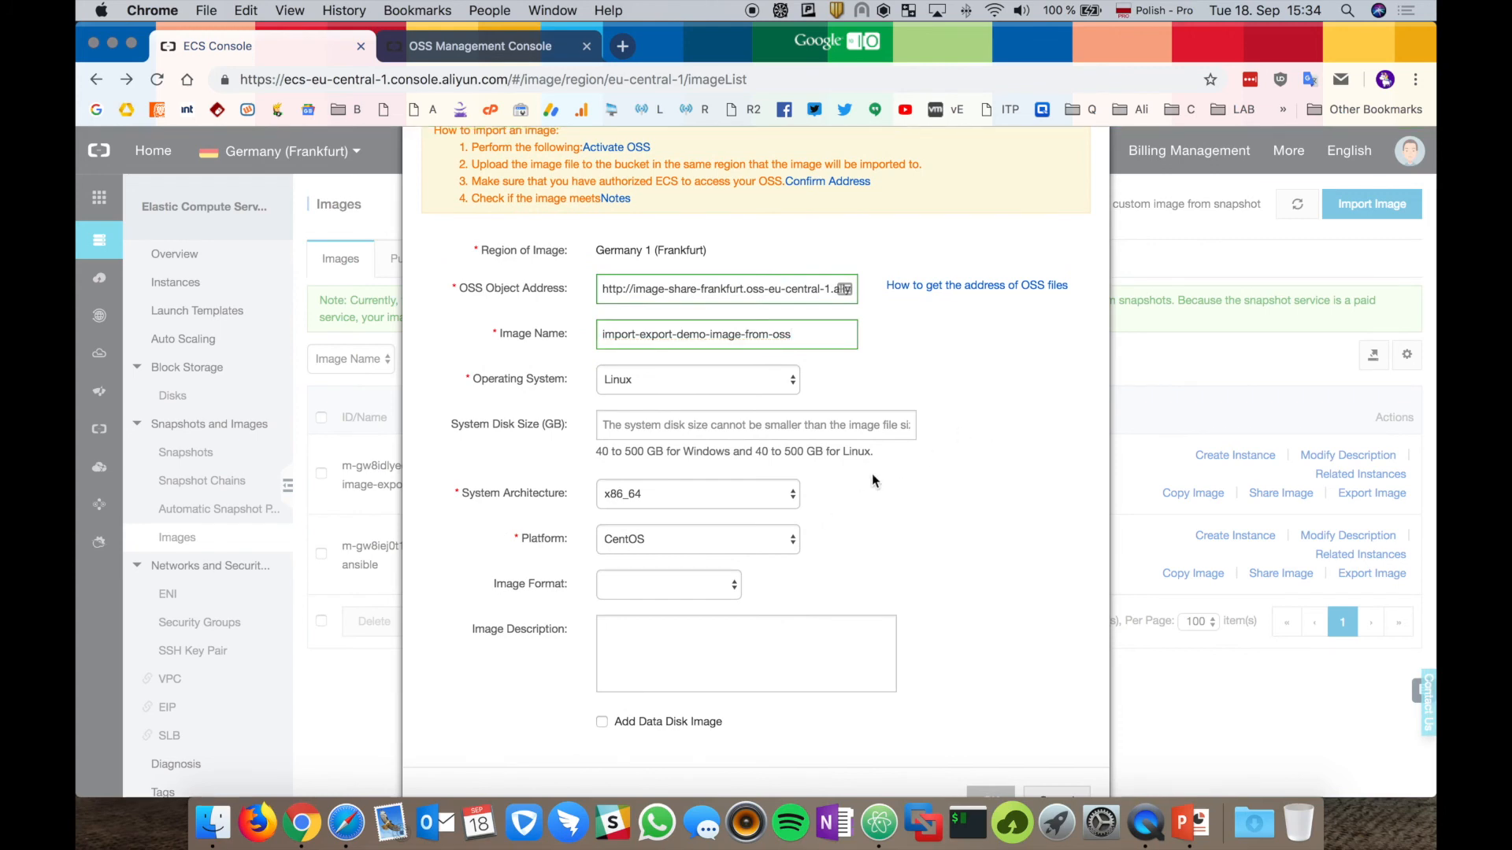
Browse the image format, platform and operating system choices, leaving the operating system as Linux.
click(718, 587)
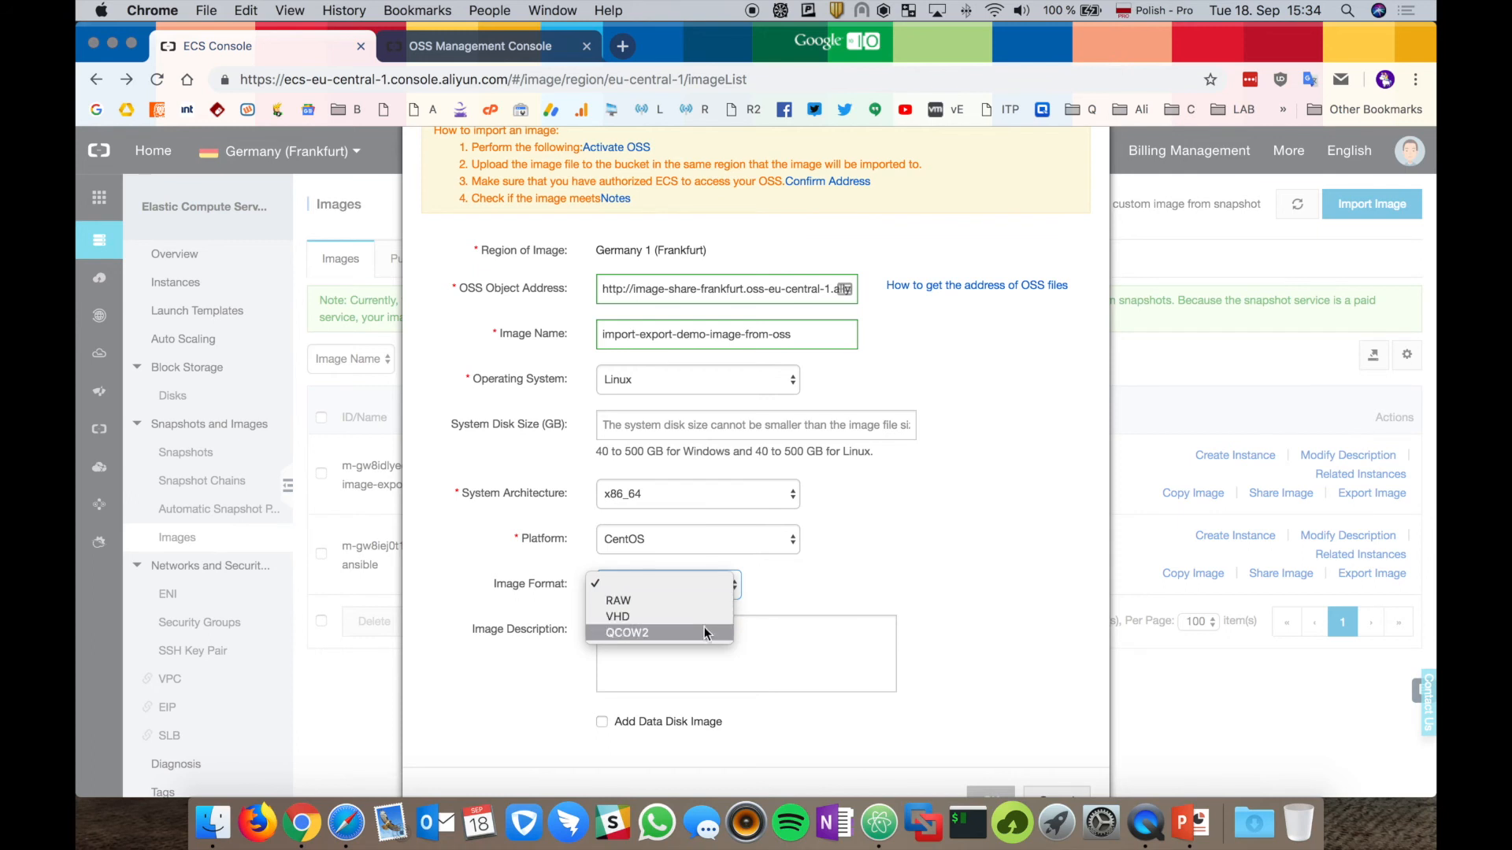
click(980, 521)
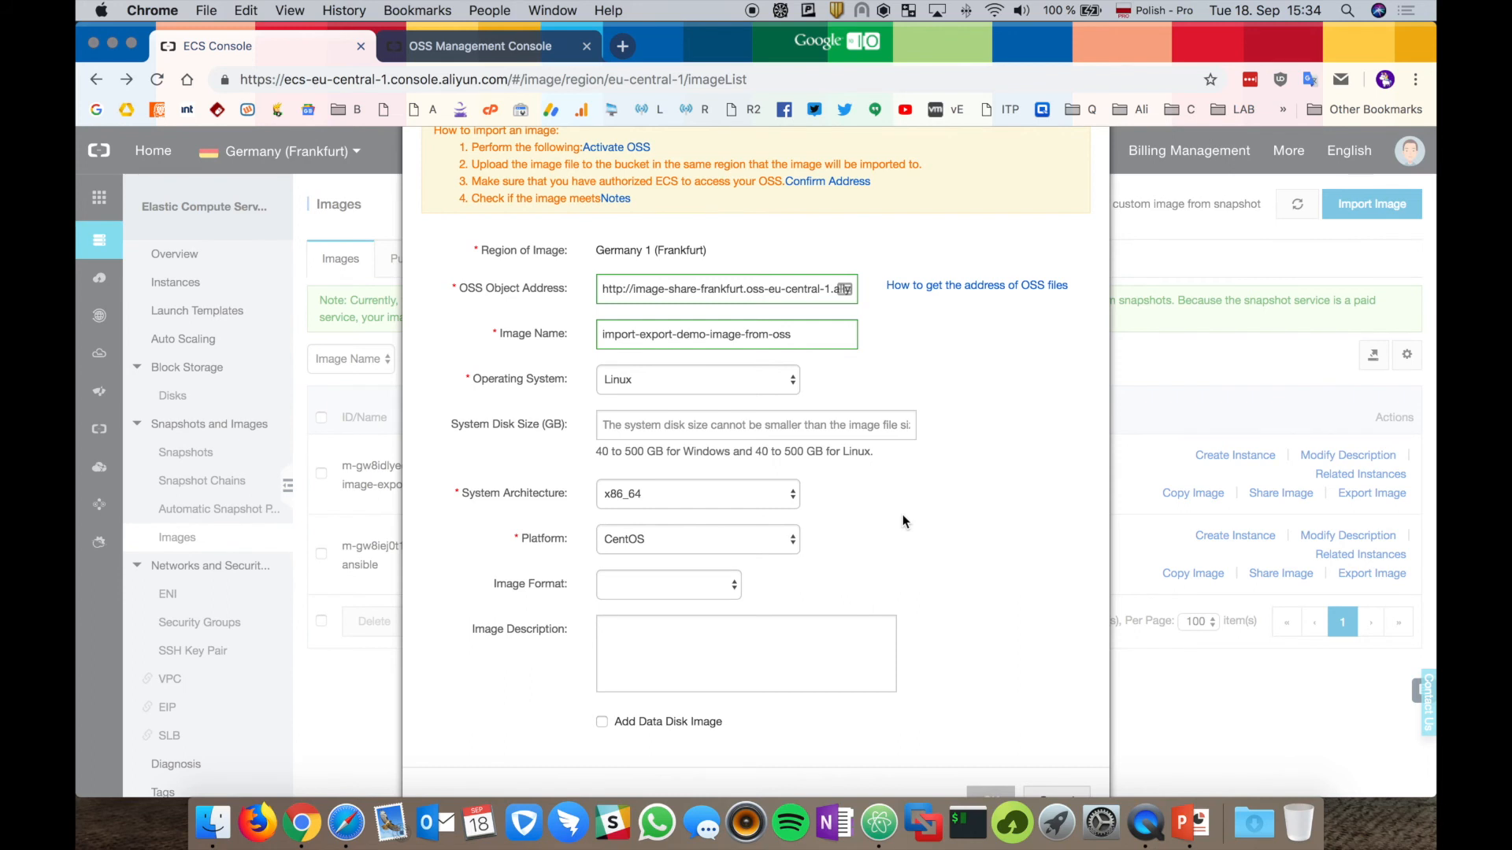
click(794, 541)
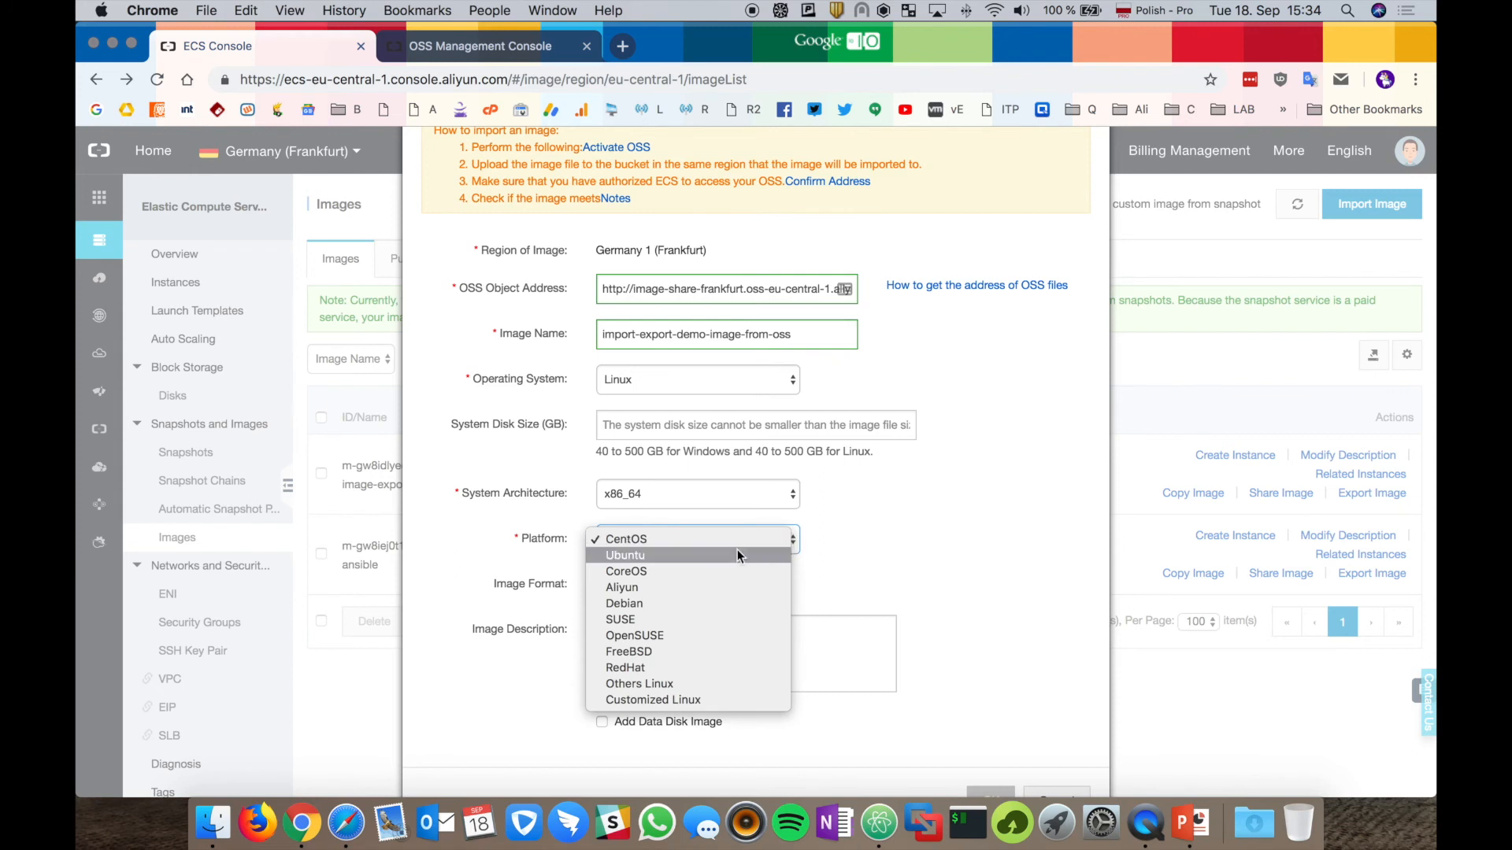
click(867, 589)
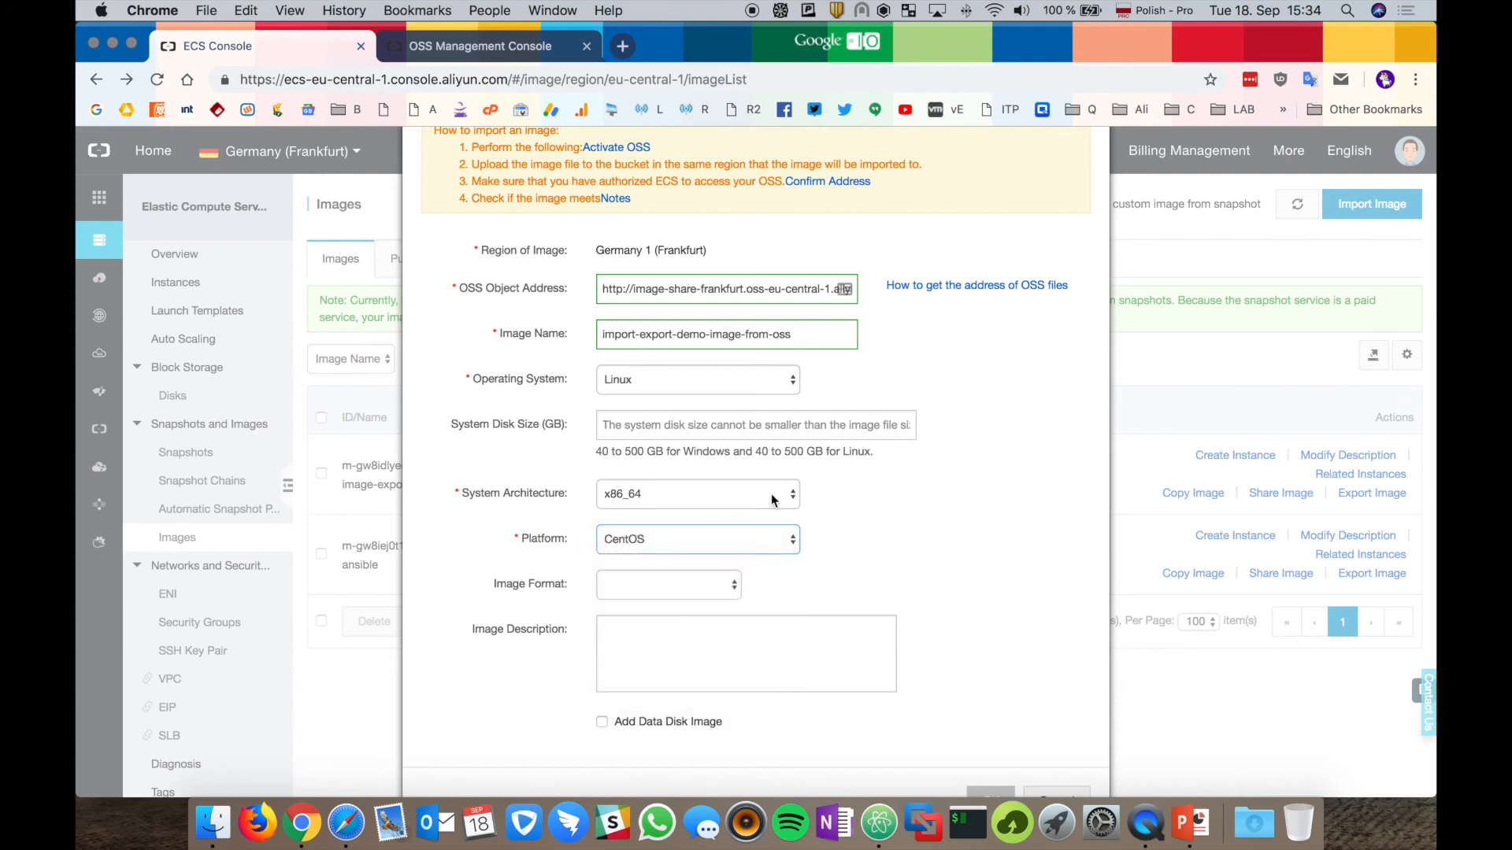
click(732, 385)
click(715, 364)
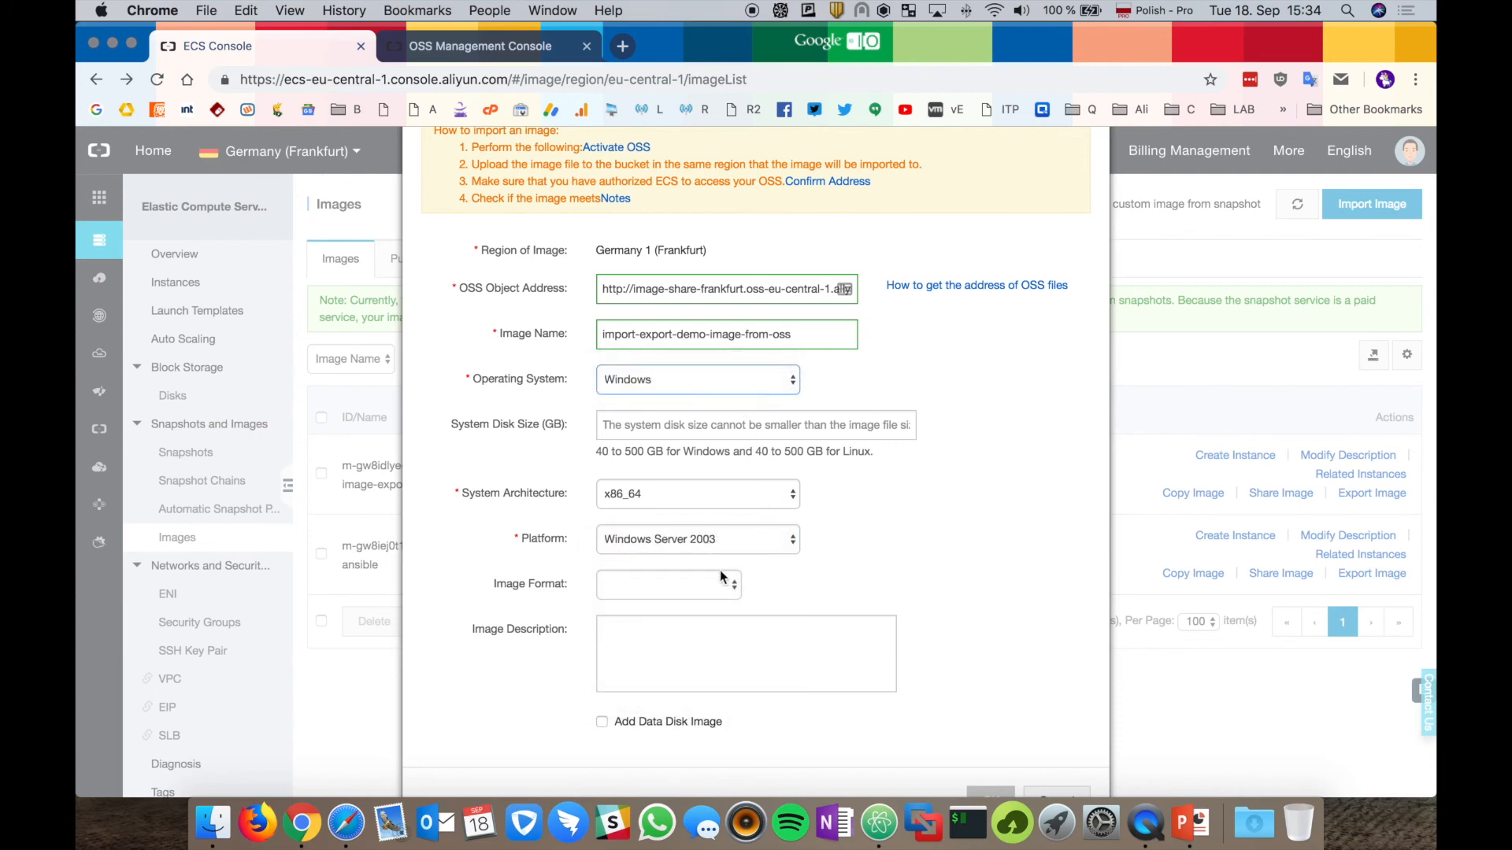
click(740, 541)
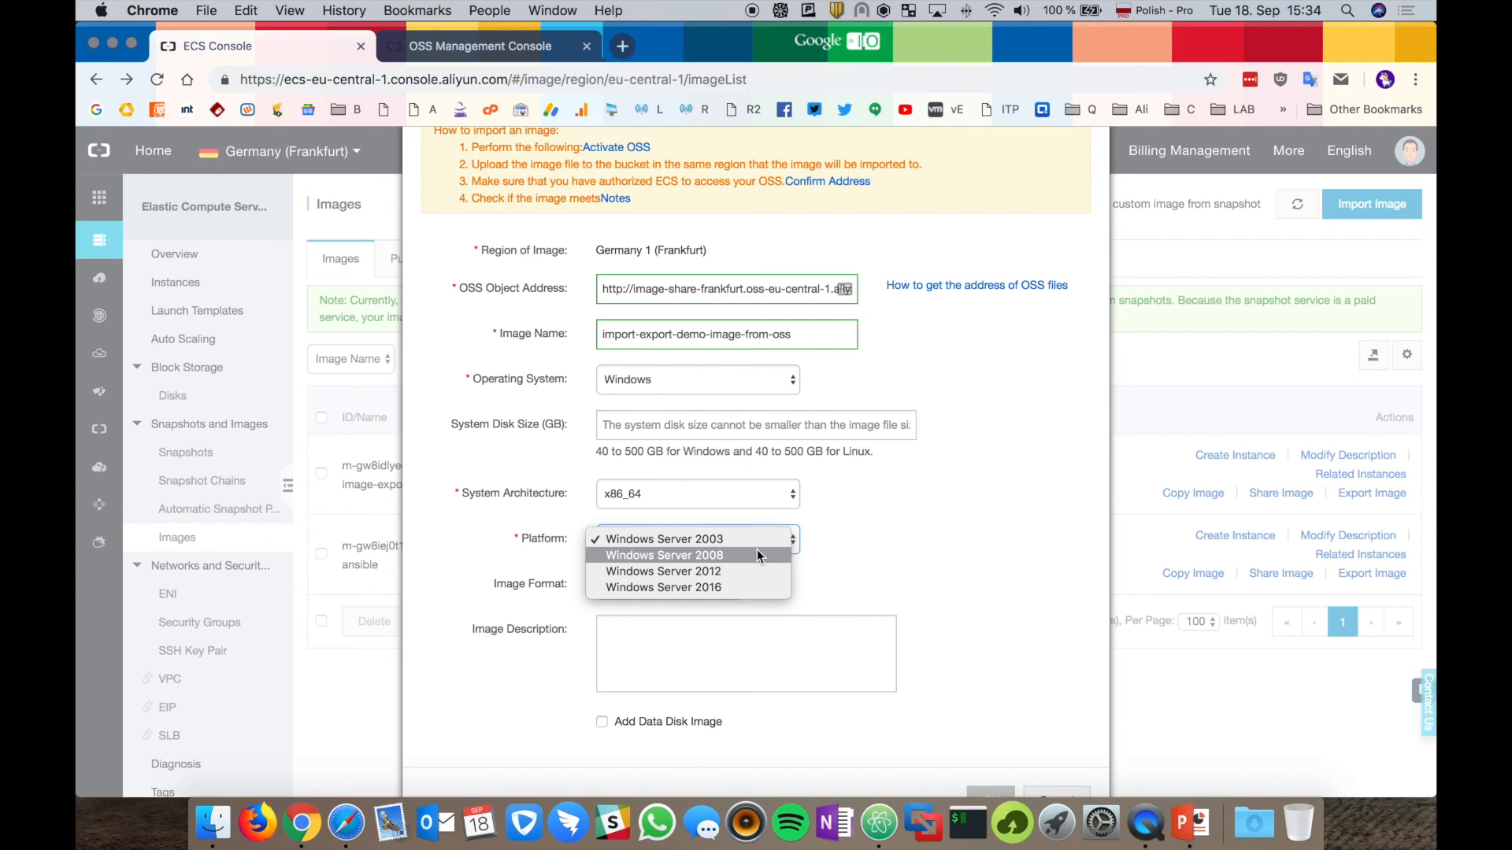
click(880, 523)
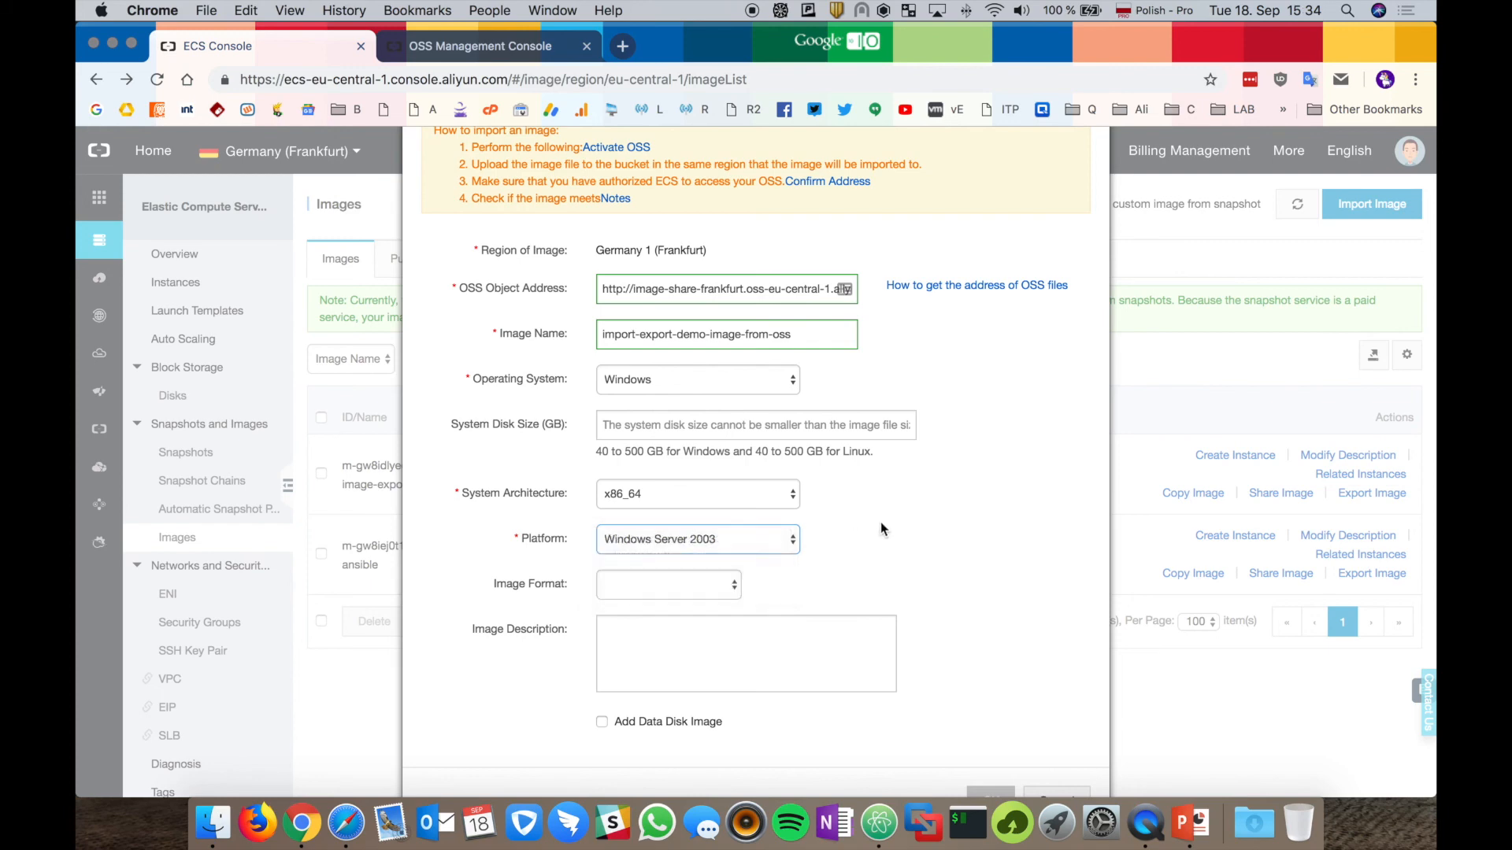
click(746, 381)
click(730, 392)
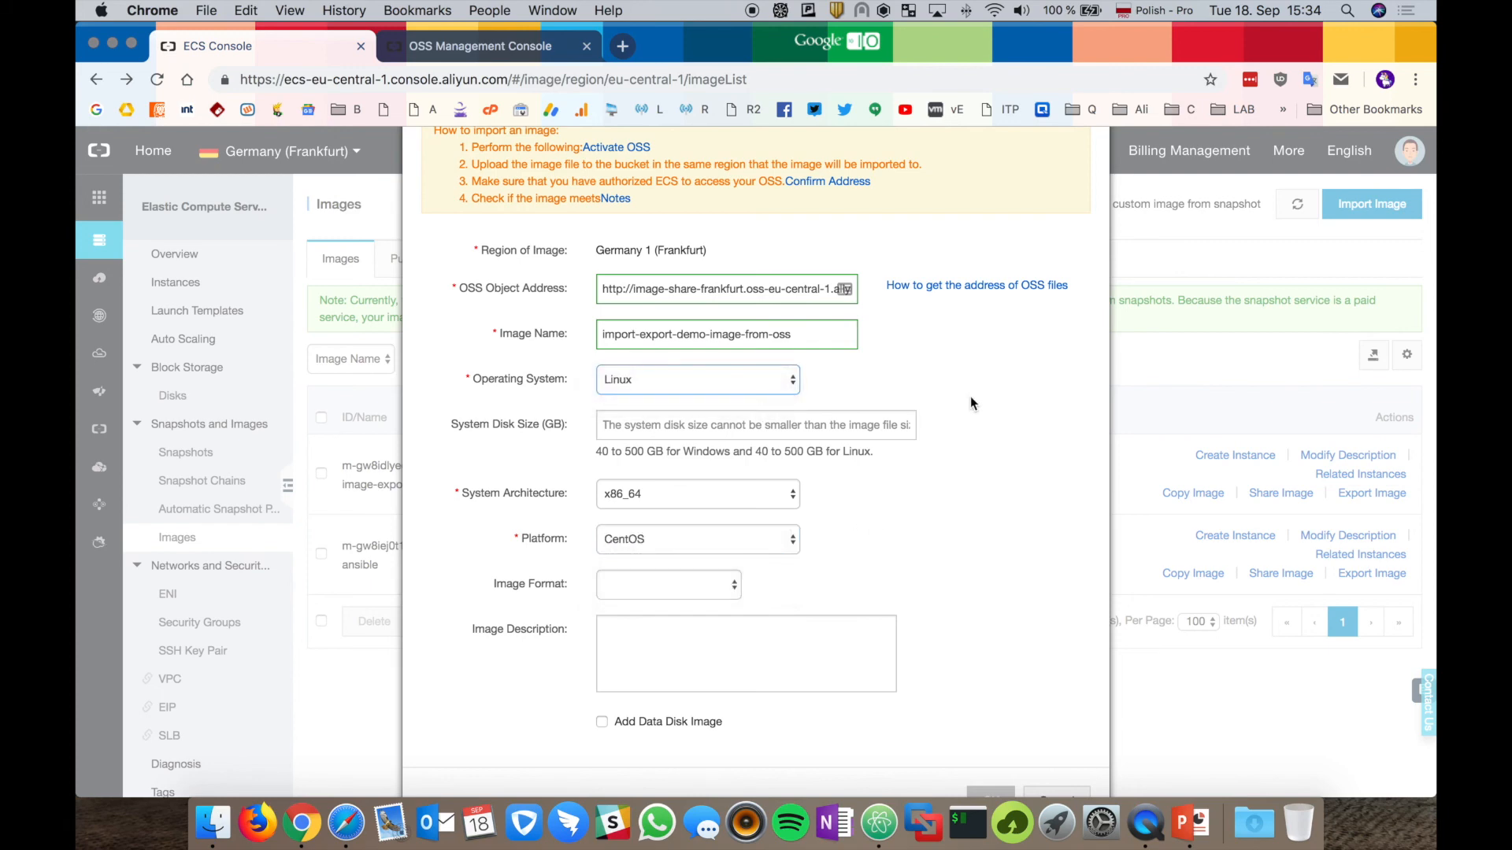
Set a 40 GB system disk, Ubuntu platform and RAW image format, then try submitting.
click(819, 433)
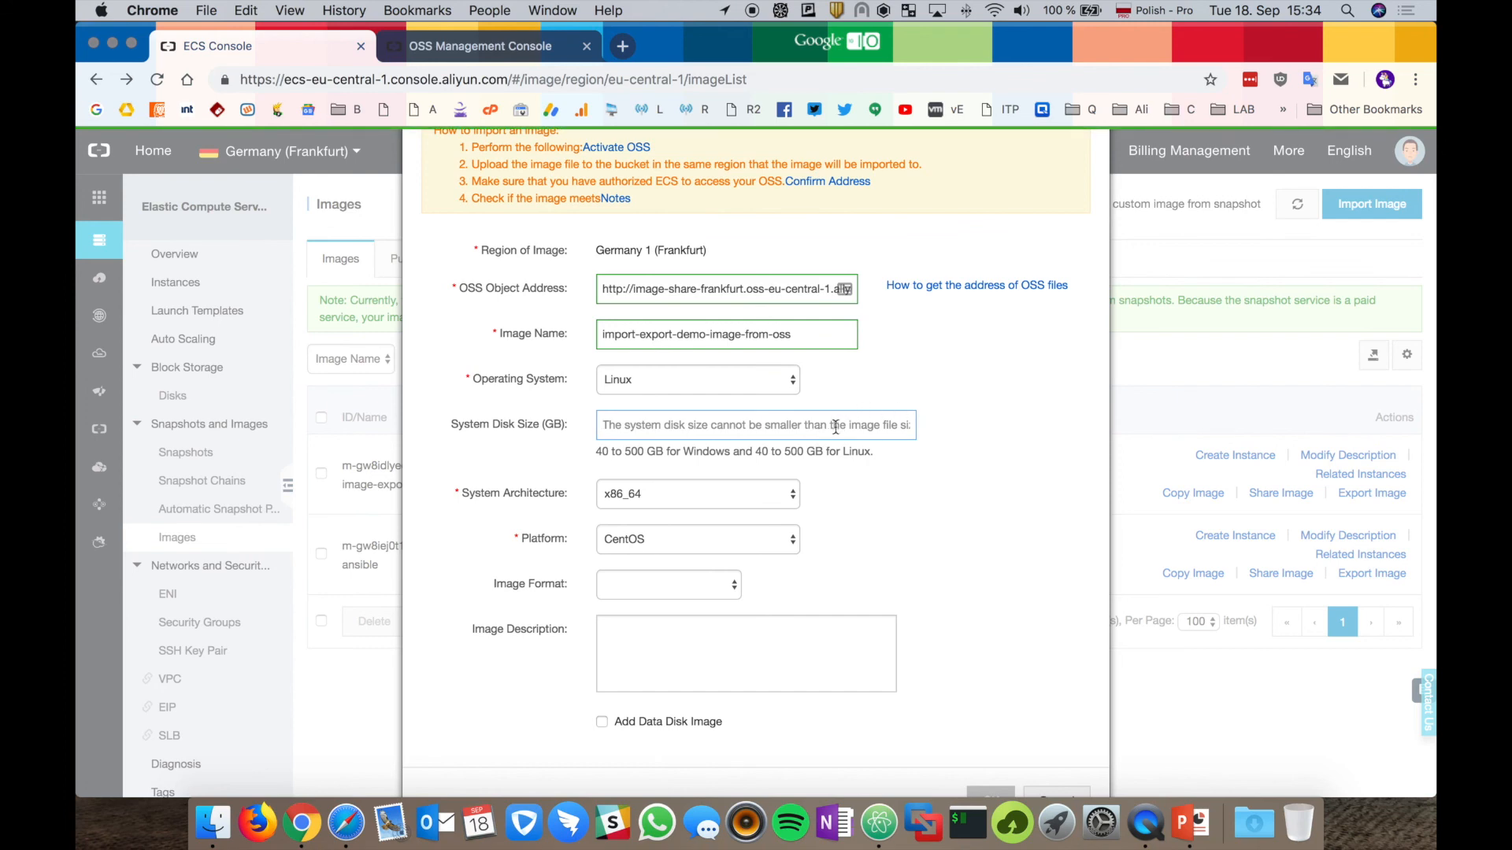
text(40)
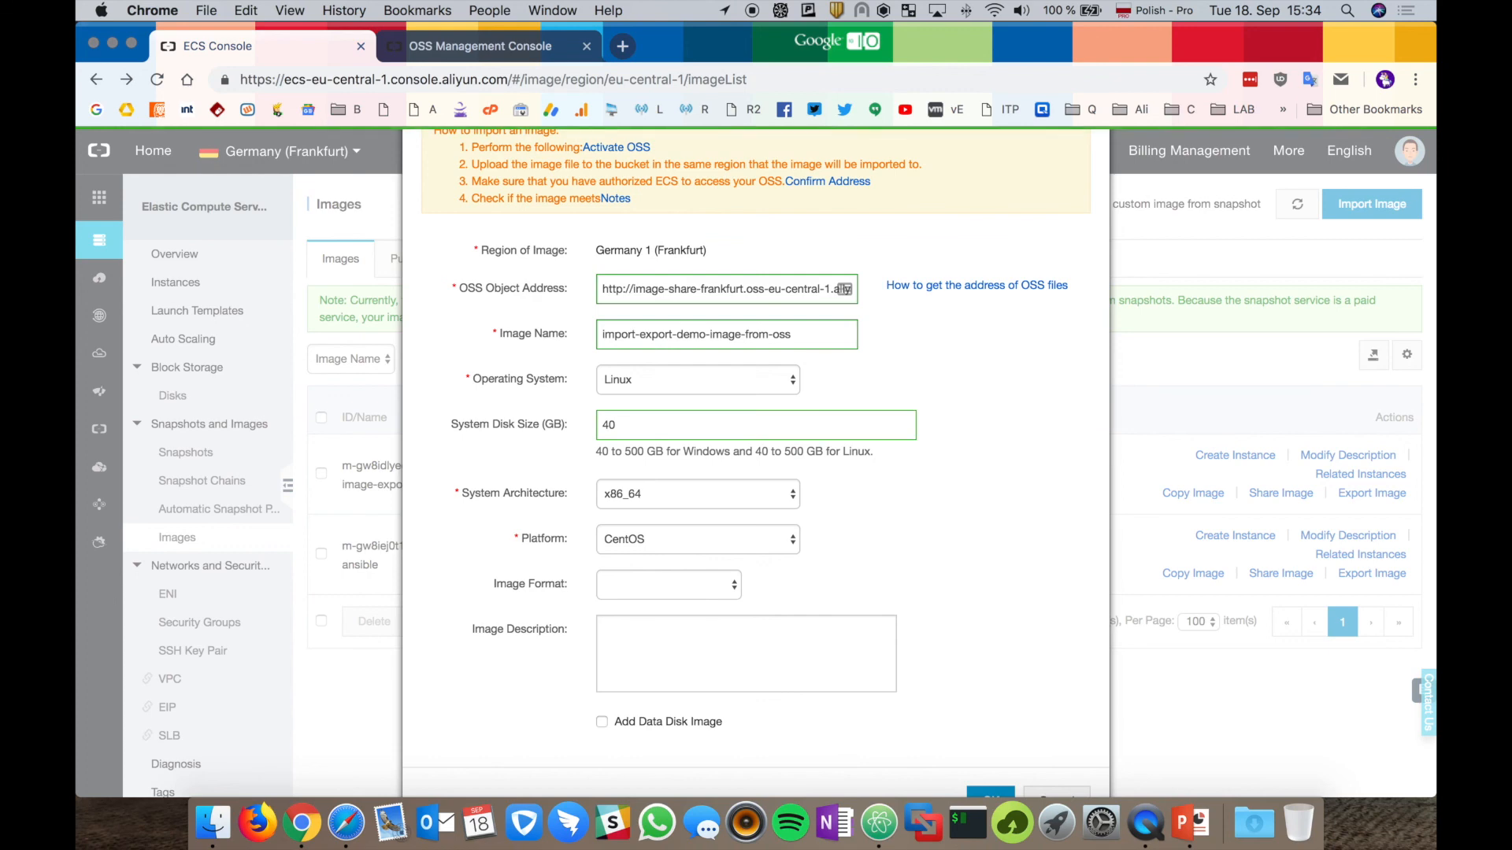
click(706, 533)
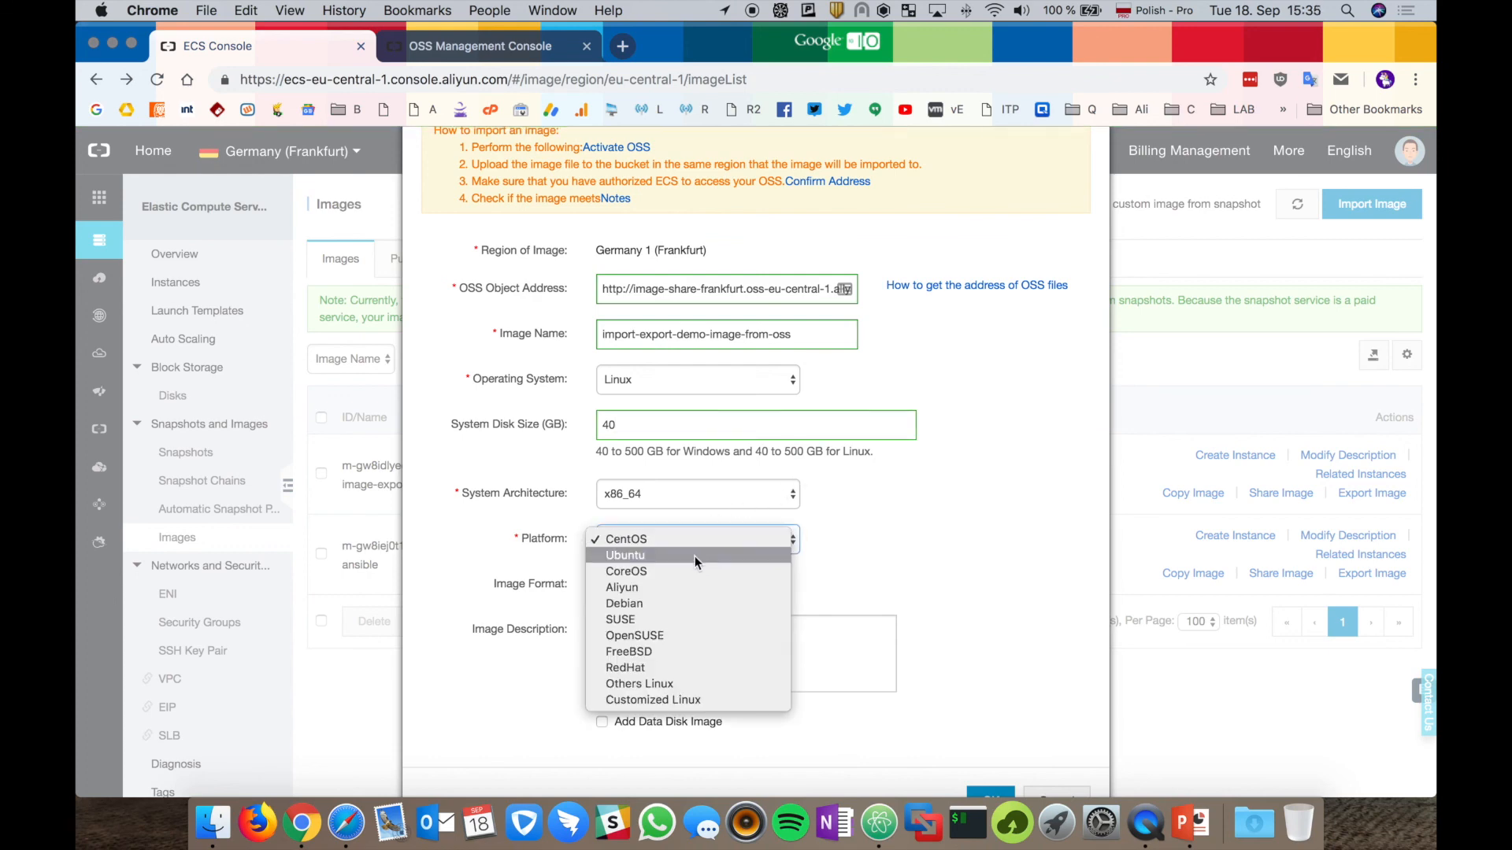
click(694, 556)
click(686, 583)
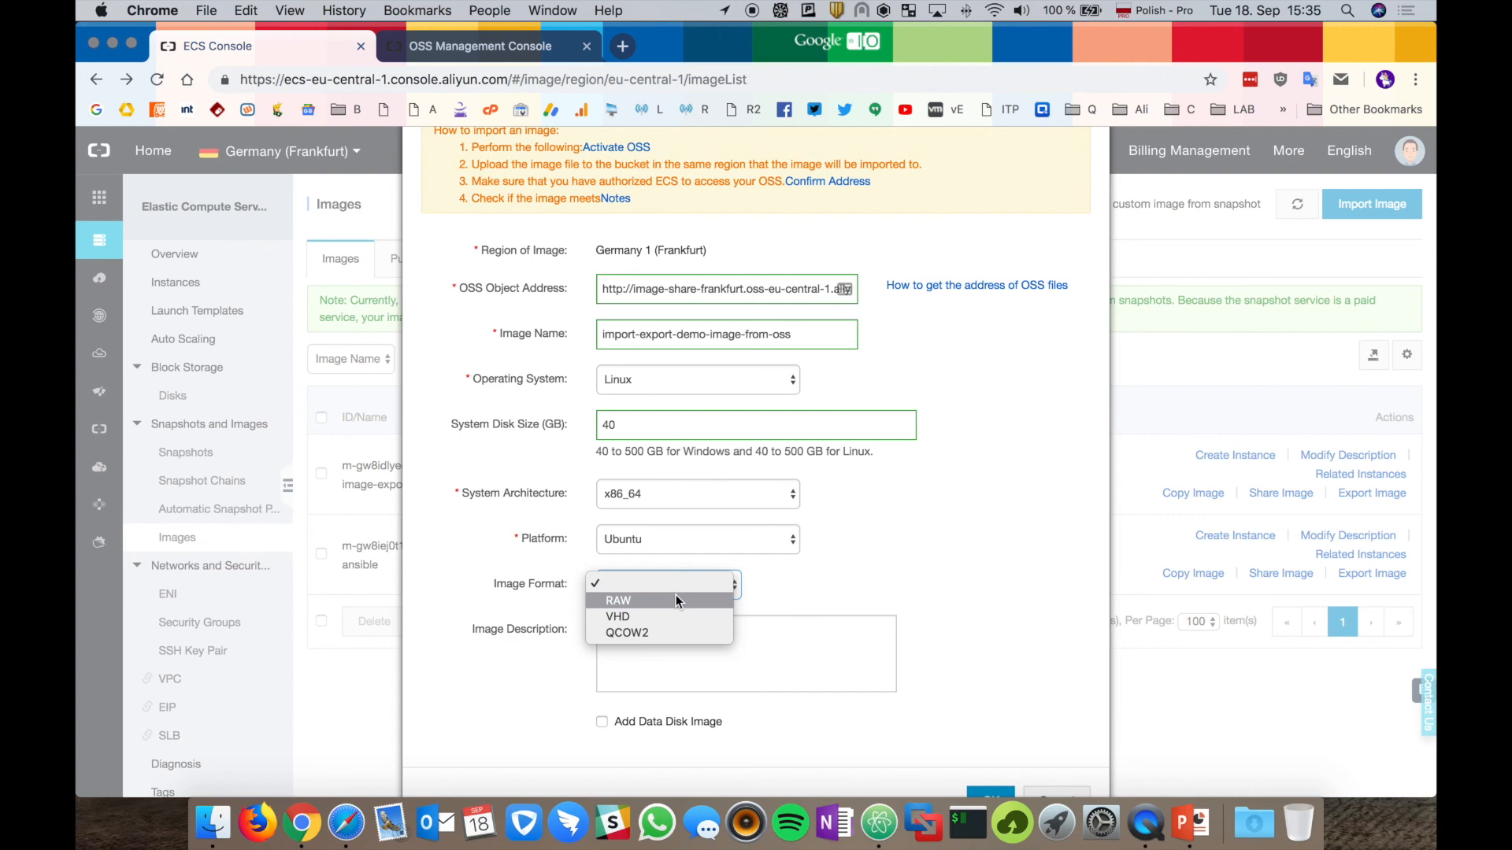
click(675, 600)
click(665, 639)
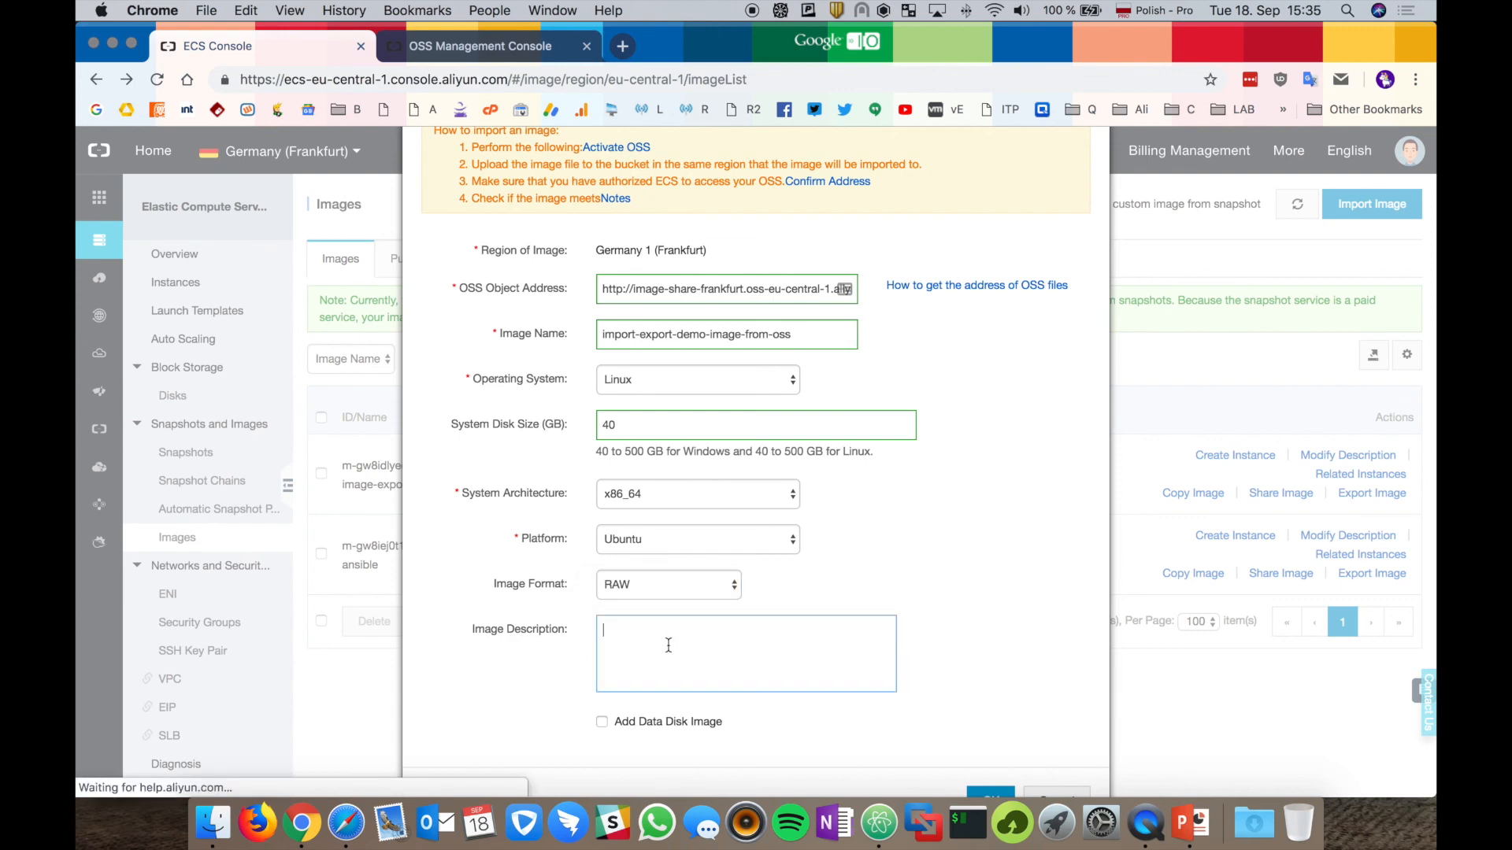
scroll(989, 579, down, 2)
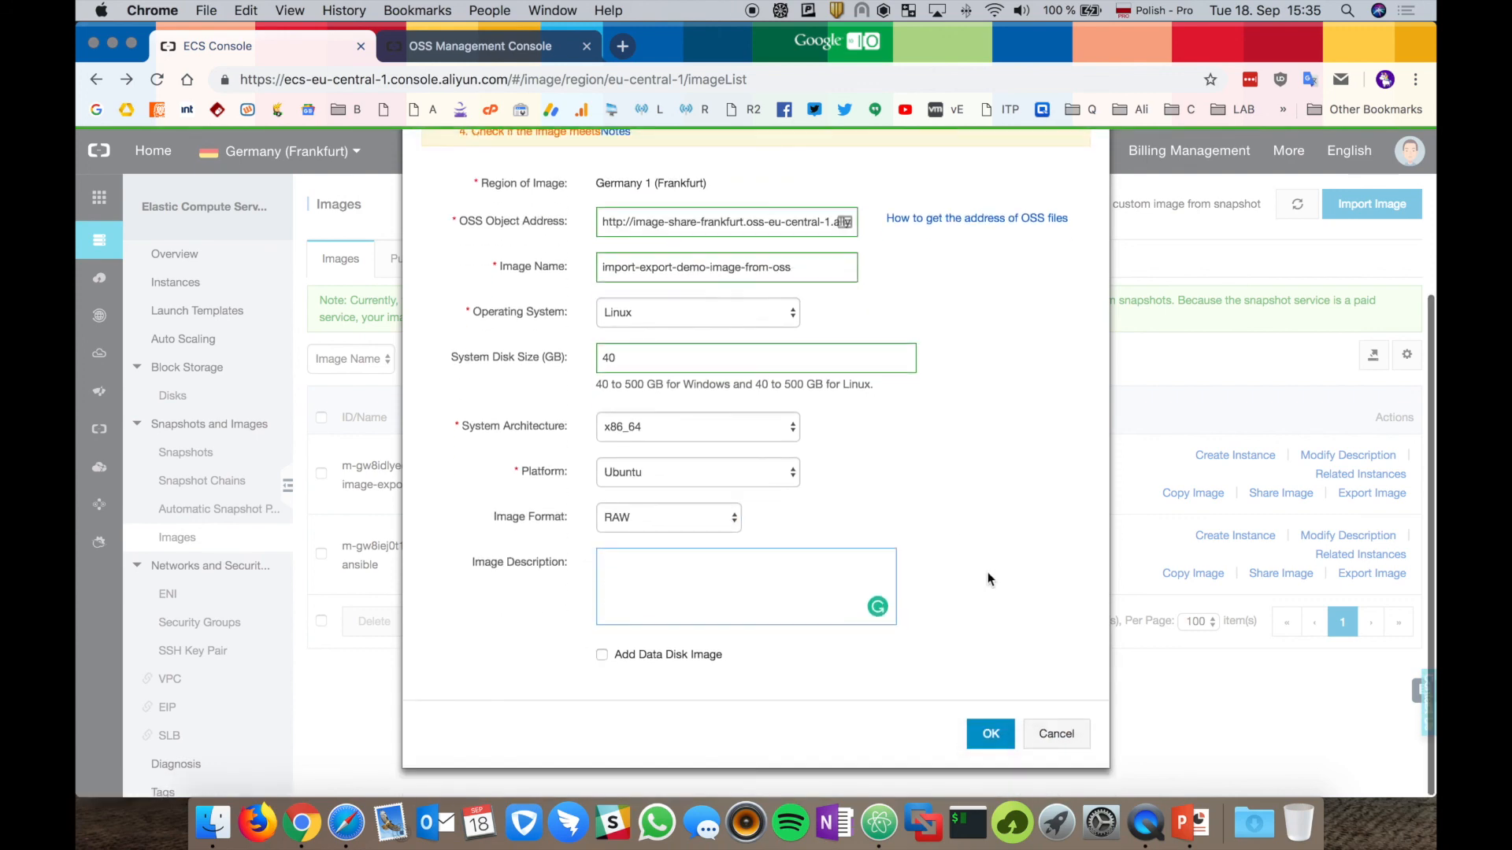
click(990, 730)
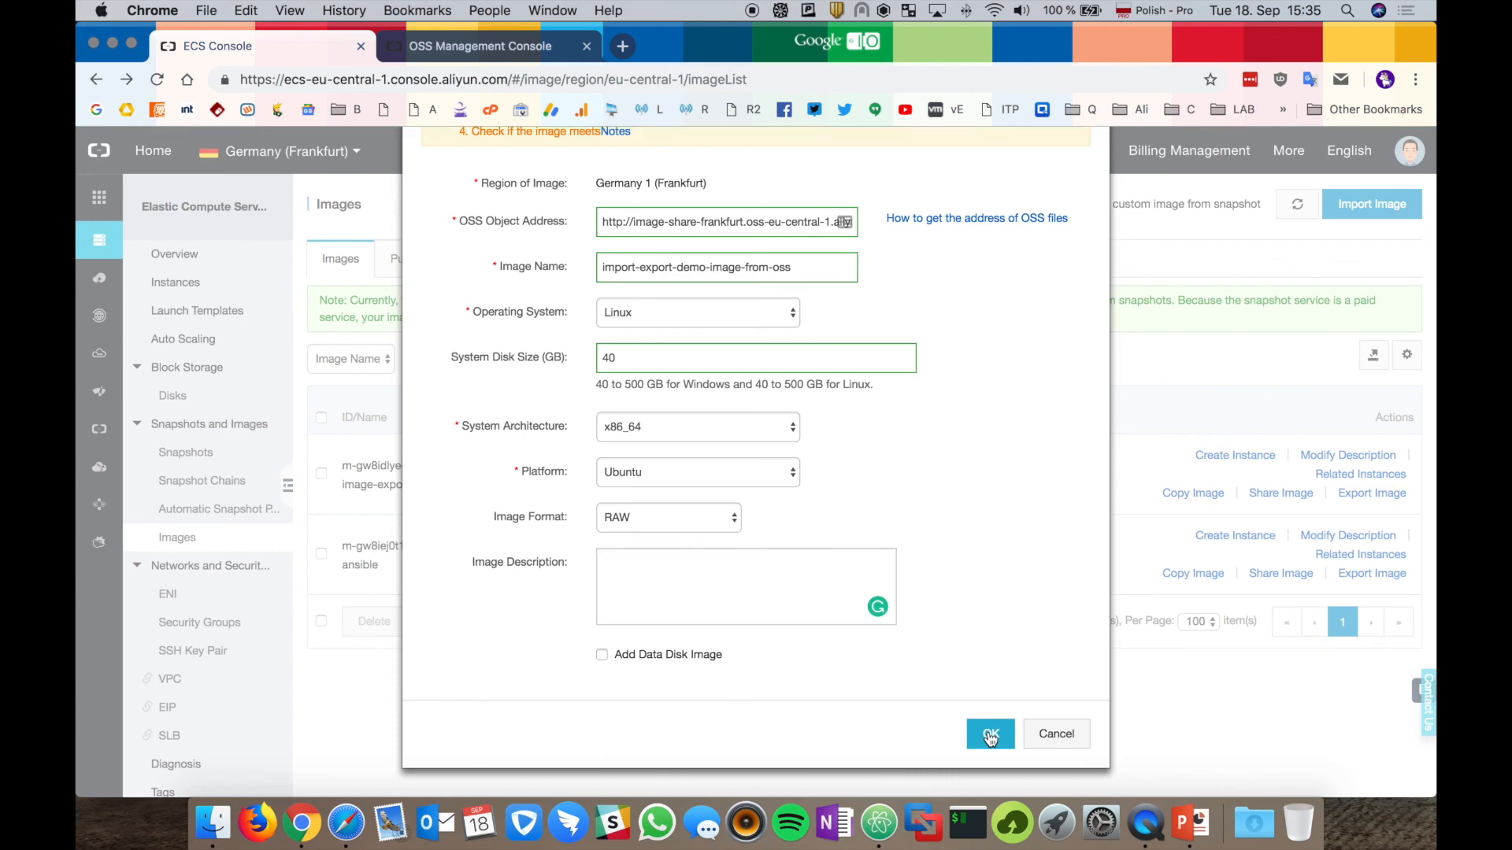
Submit the import of import-export-demo-image-from-oss and dismiss the task confirmation.
click(990, 734)
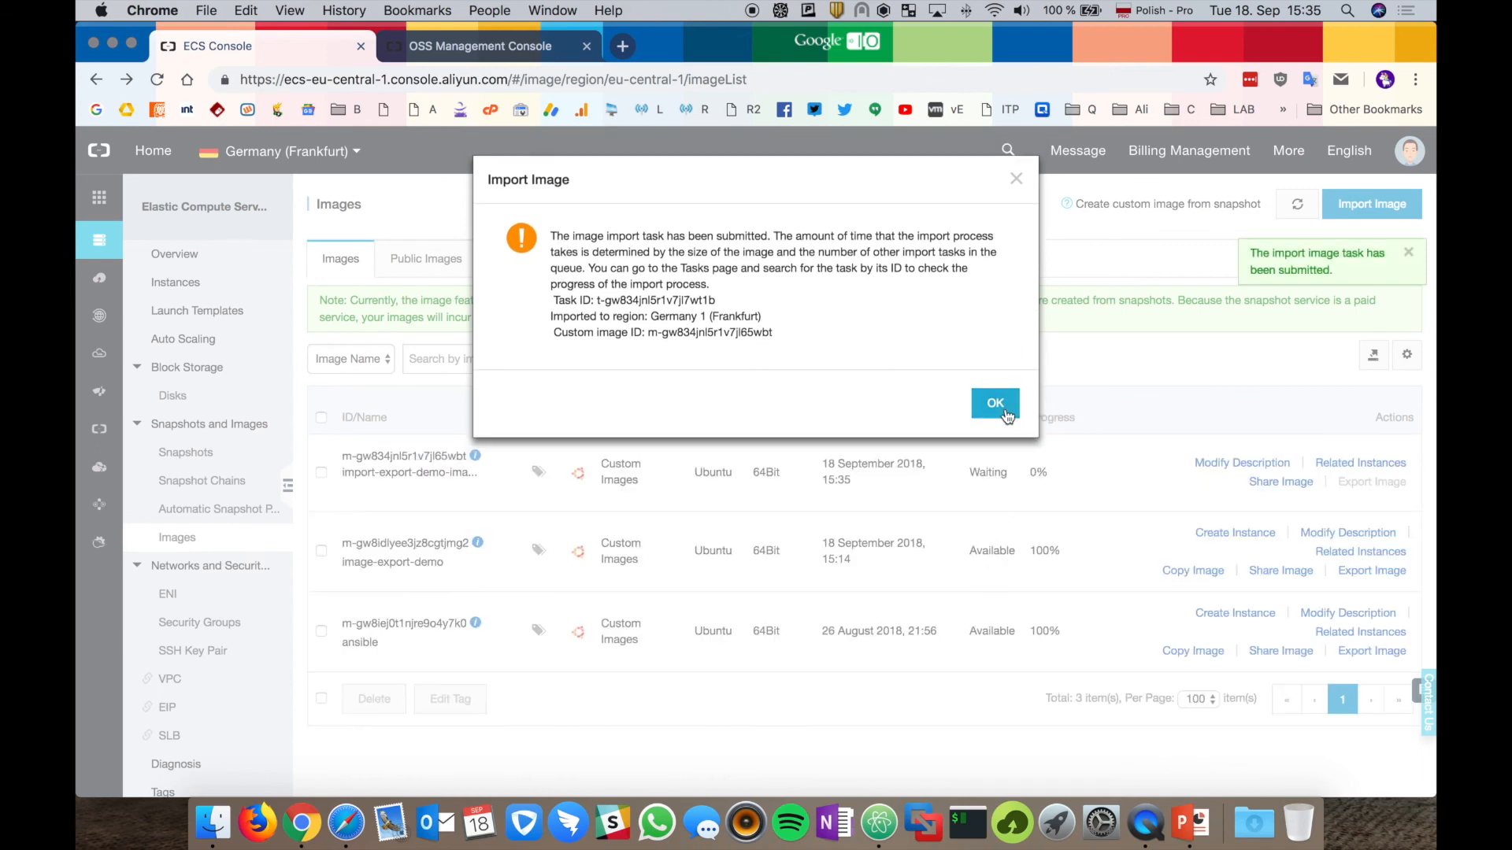
click(1005, 413)
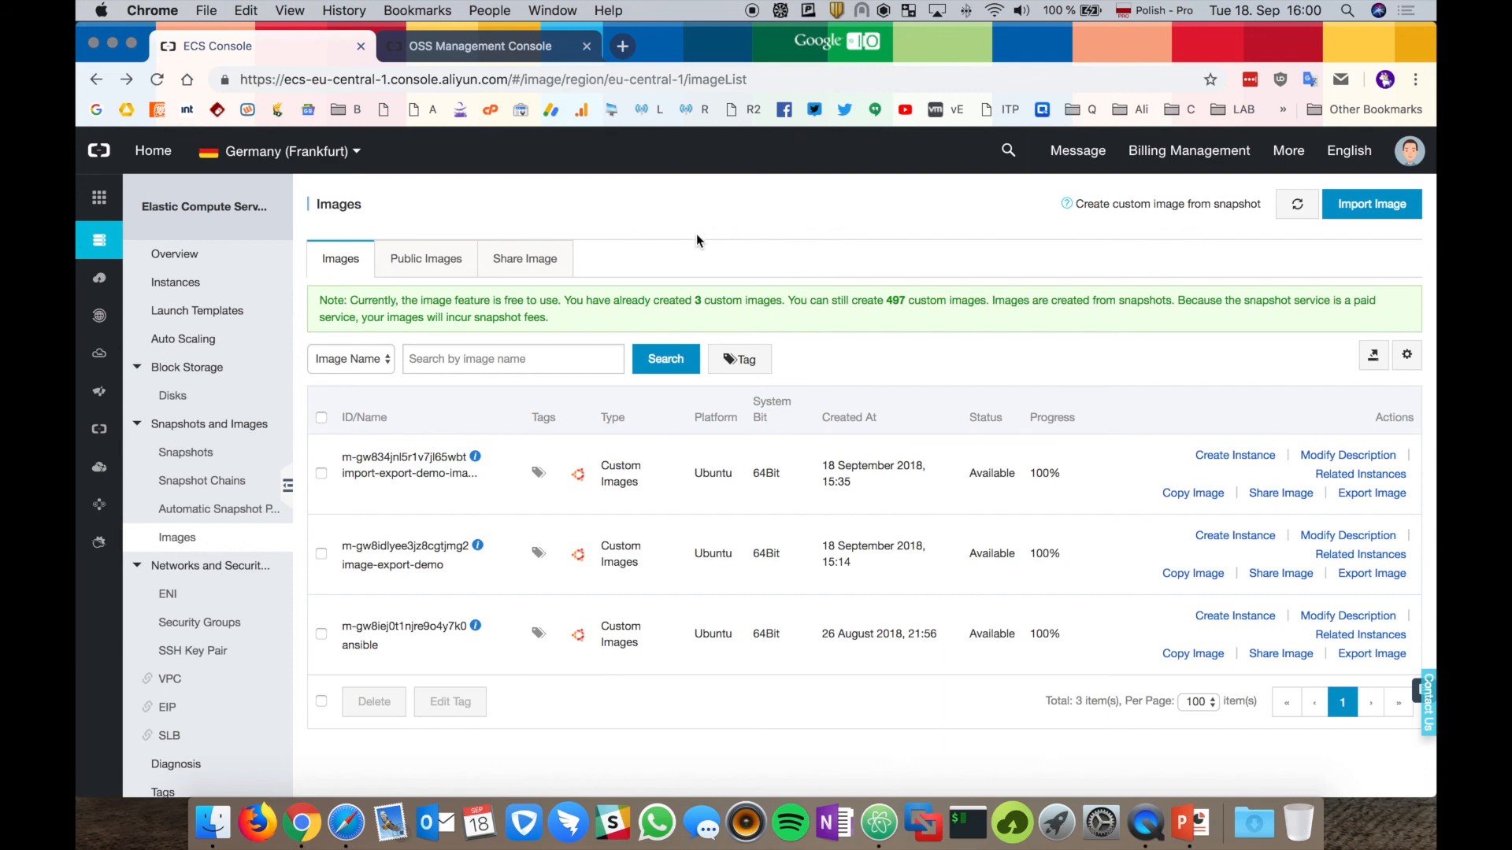
Refresh the OSS bucket's Files list to show the exported 20.0GB system RAW file.
click(537, 47)
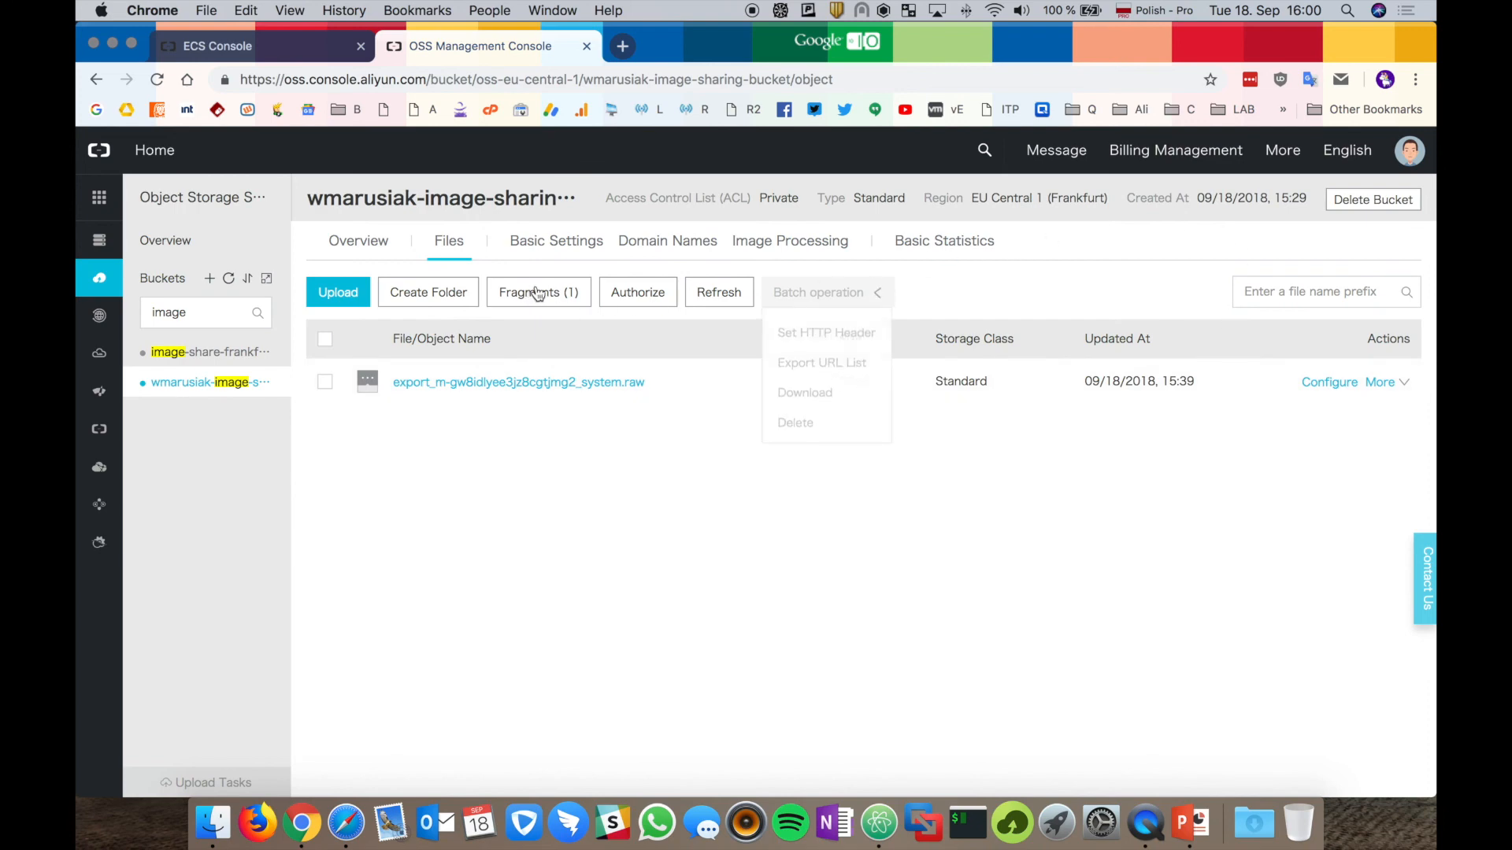
click(728, 295)
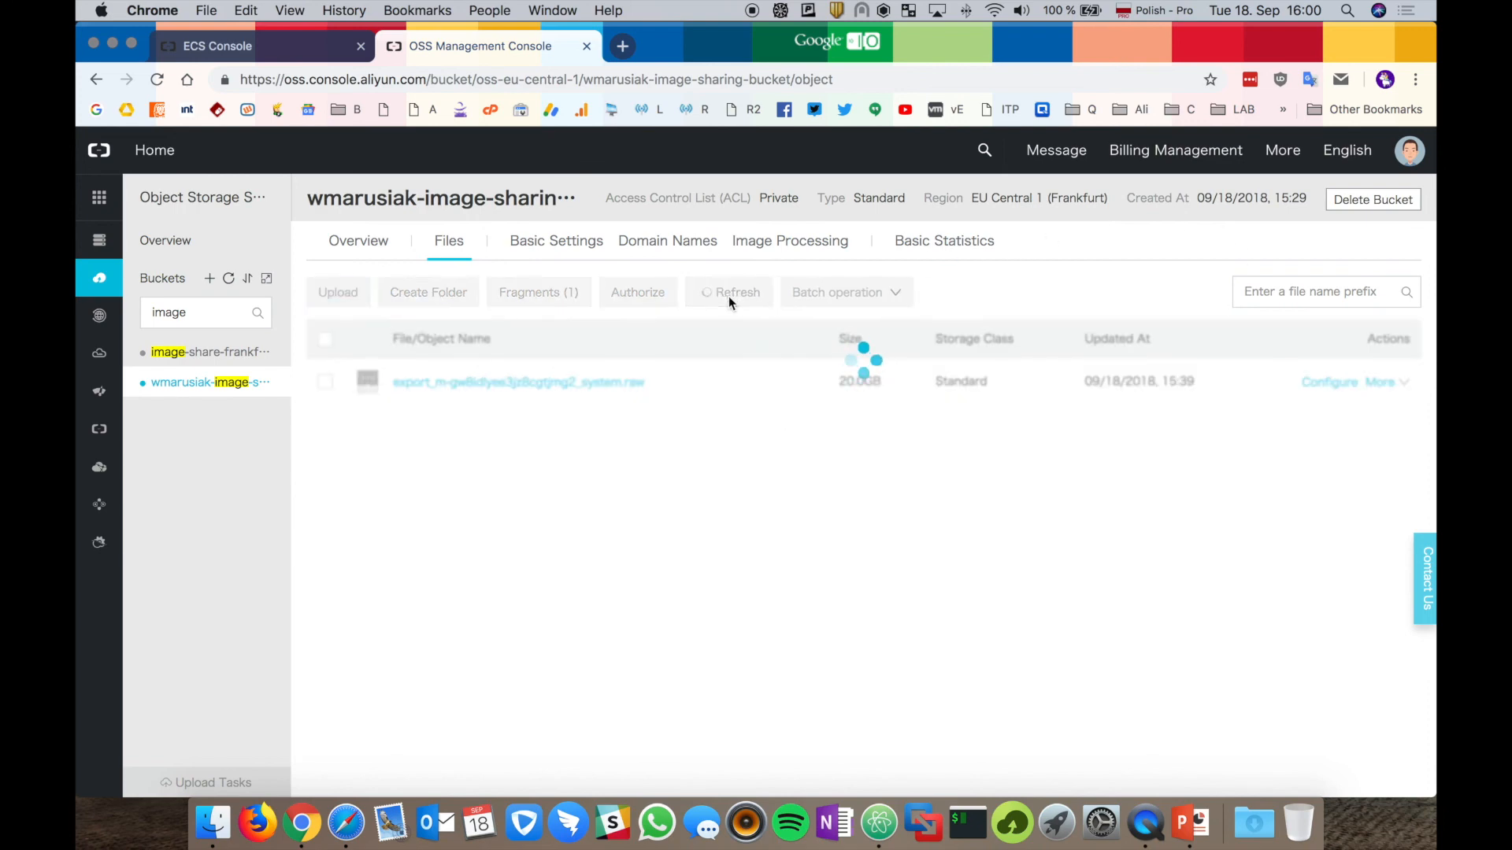